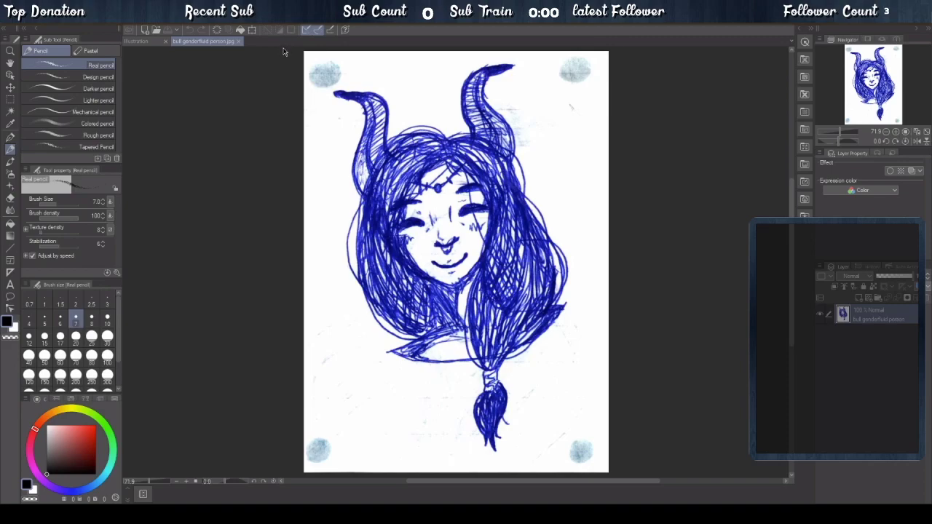
- Add a blank layer above the scanned sketch, lower the sketch layer's opacity to 64%, and make the blank layer active
click(215, 31)
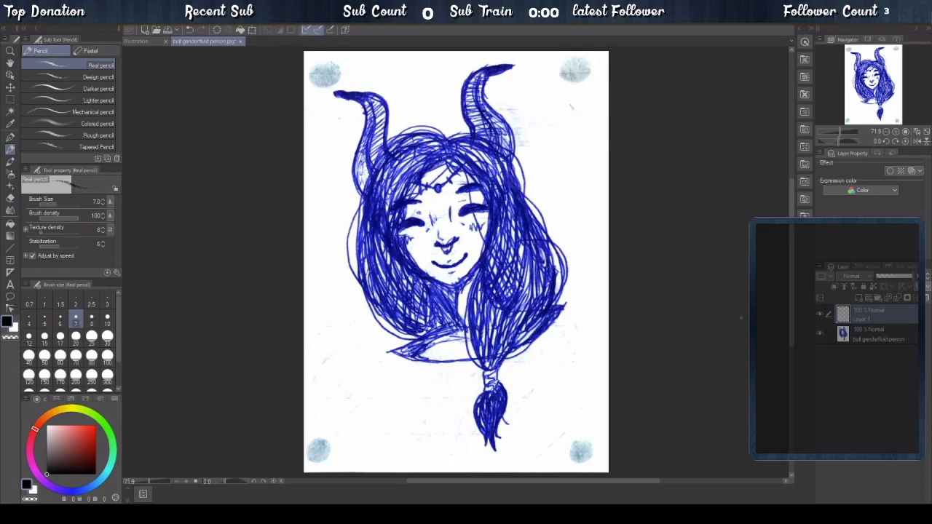
click(864, 336)
drag(915, 280, 899, 281)
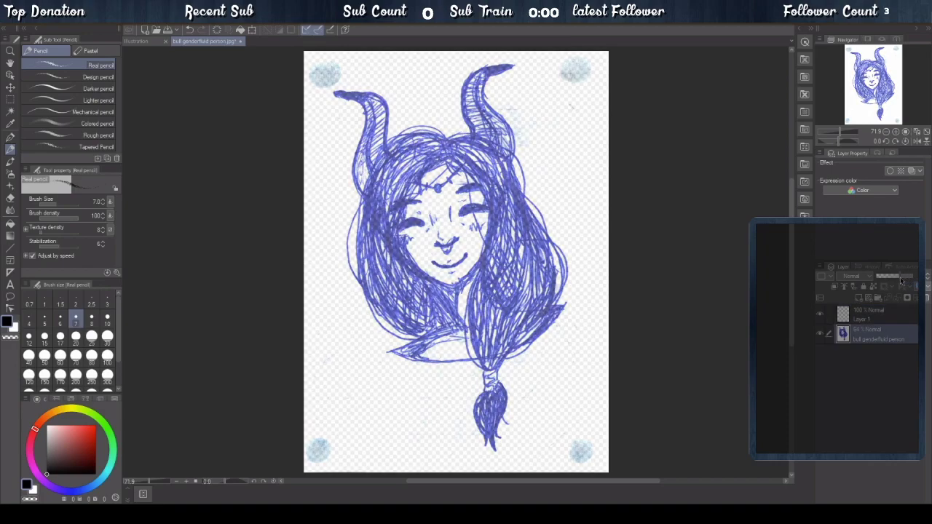
click(891, 319)
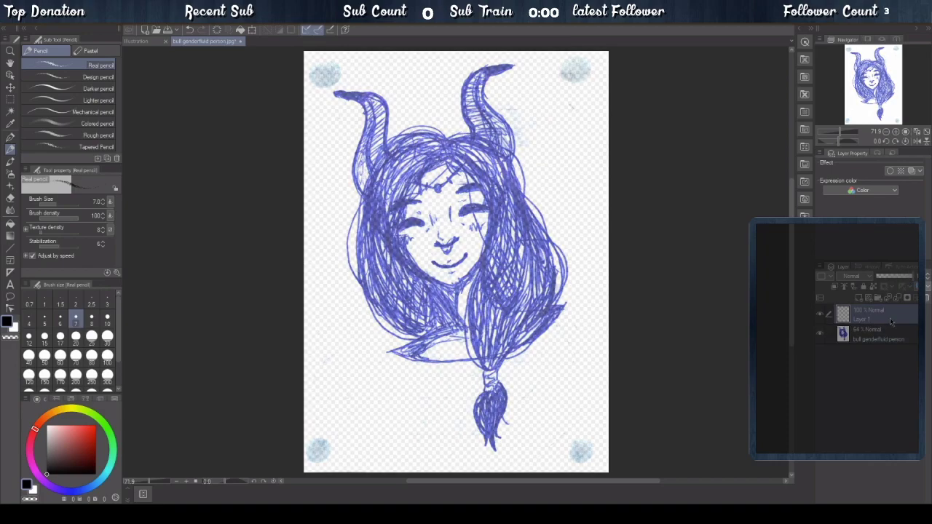
- Set the drawing colour to a medium blue-violet with hue 259 and saturation 75
click(56, 489)
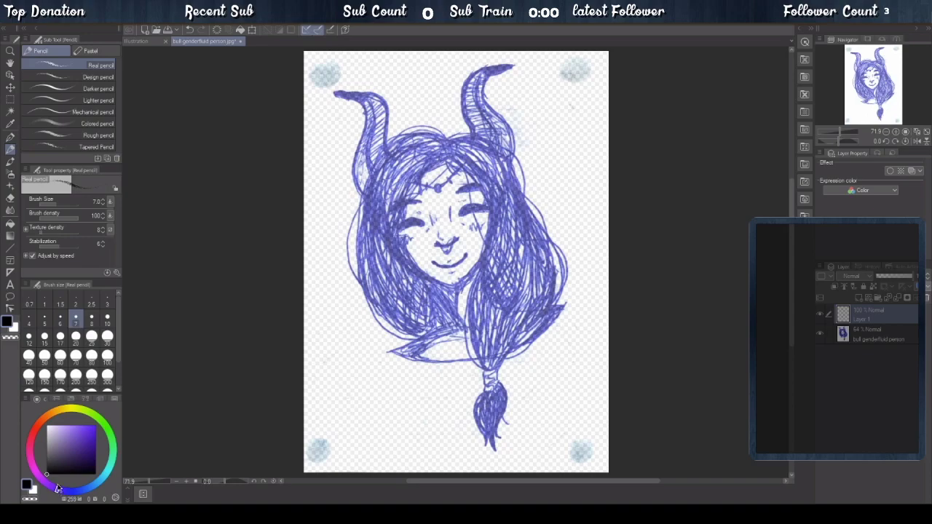
click(93, 428)
mouse_move(94, 427)
mouse_down()
mouse_move(86, 433)
mouse_move(90, 423)
mouse_up()
drag(89, 421, 87, 434)
drag(87, 433, 86, 438)
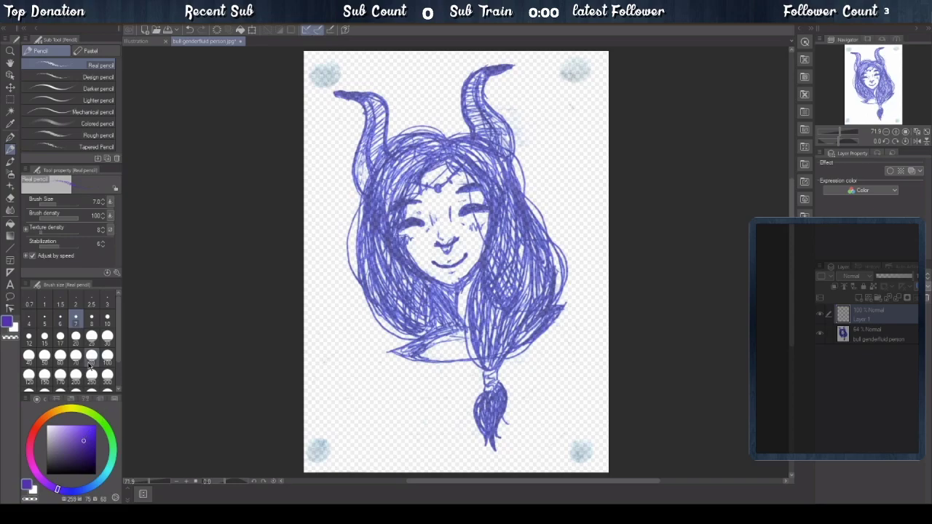
- Choose the Mechanical pencil at brush size 11.8, then test it with a squiggle beside the head and undo the squiggle
click(94, 113)
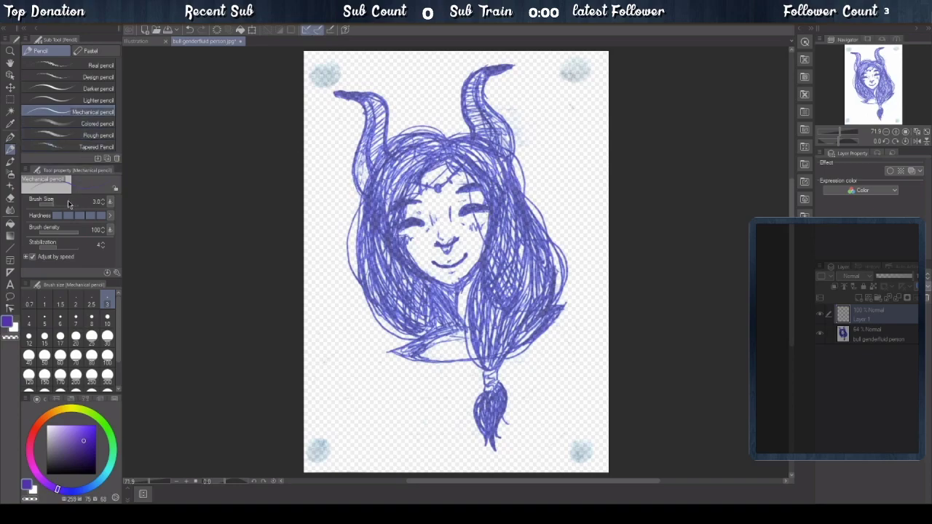
drag(51, 207, 58, 208)
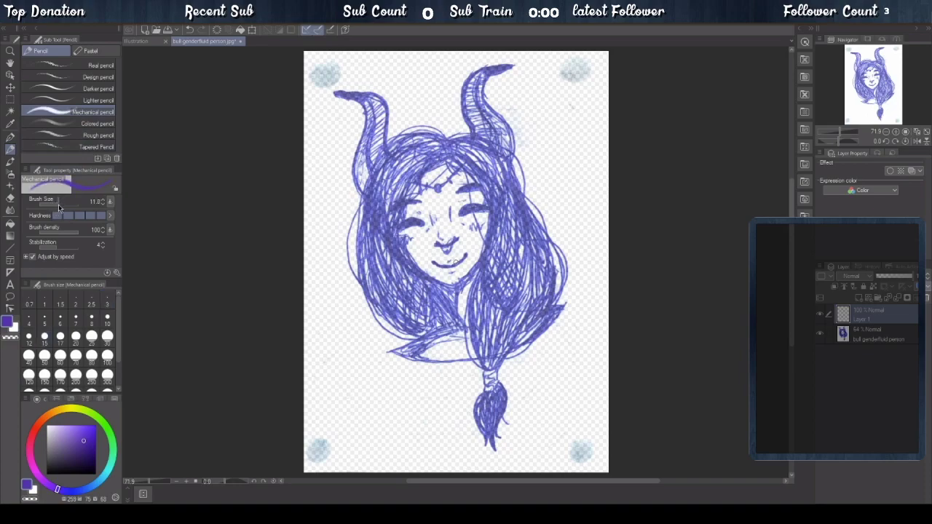
drag(557, 131, 580, 187)
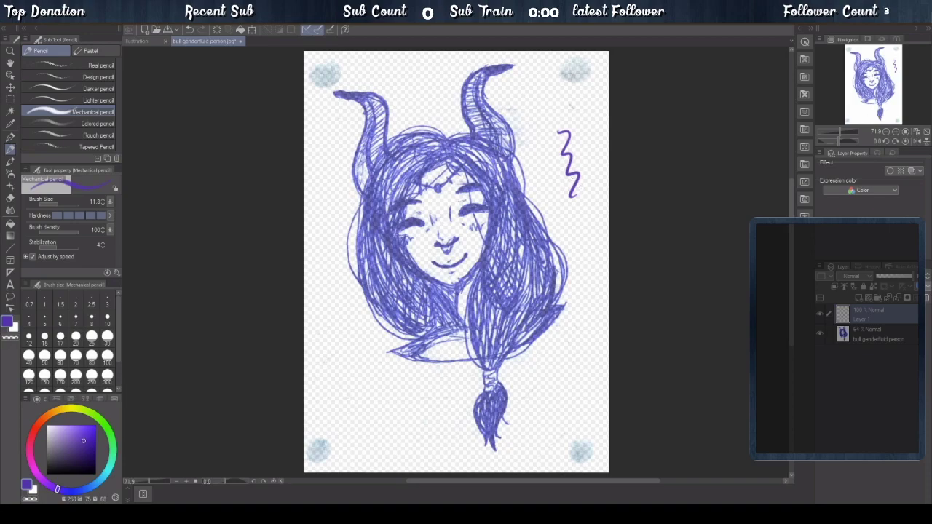
click(190, 31)
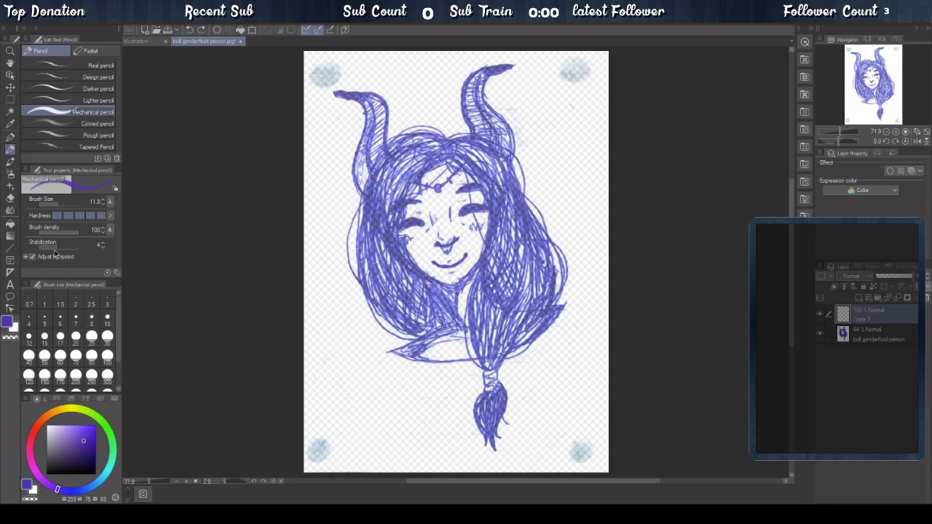
- Try stabilization 12 and brush size 8.2 with wavy test strokes beside the hair, and undo the strokes
mouse_move(55, 249)
mouse_down()
mouse_move(77, 250)
mouse_move(57, 251)
mouse_move(65, 252)
mouse_up()
click(57, 204)
mouse_move(542, 115)
mouse_down()
mouse_move(569, 174)
mouse_move(580, 276)
mouse_move(575, 366)
mouse_up()
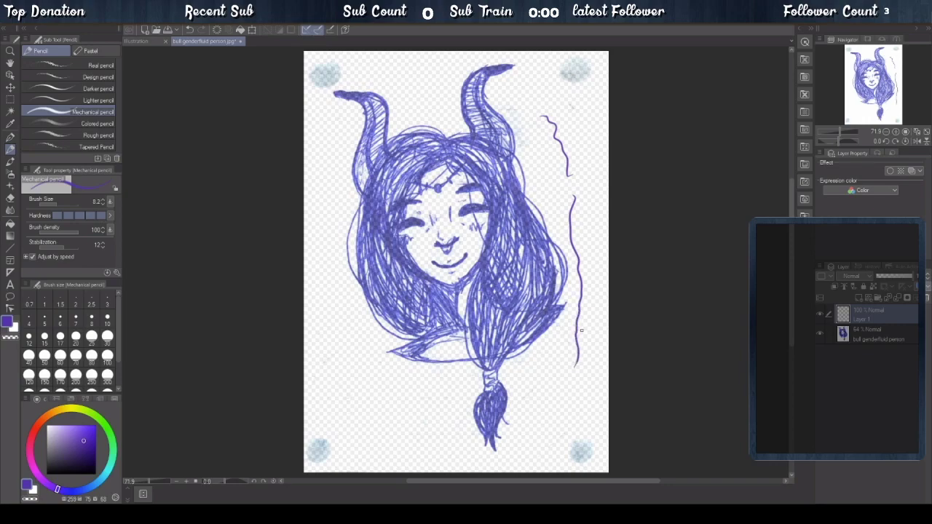
click(188, 29)
click(189, 29)
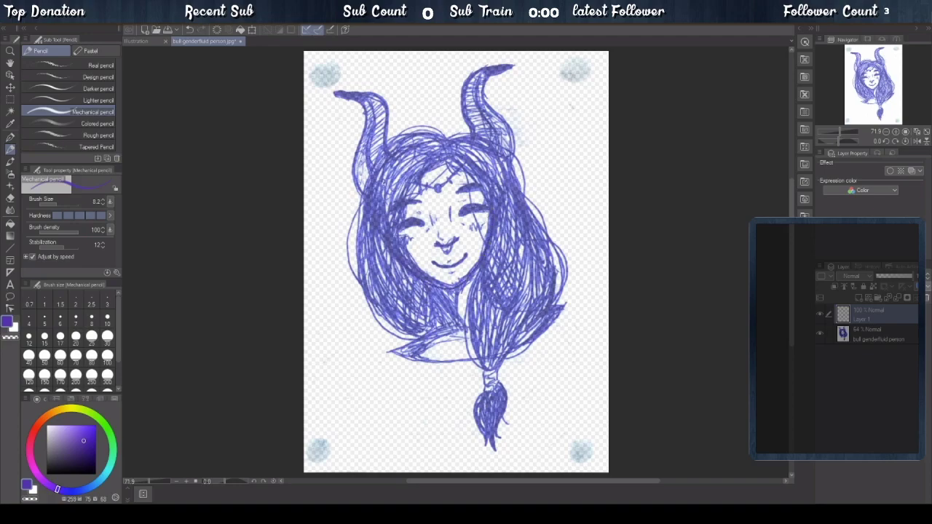
- Check the jaw curve with the sketch hidden, then try stabilization 100 on a test stroke beside the hair and undo it
click(821, 335)
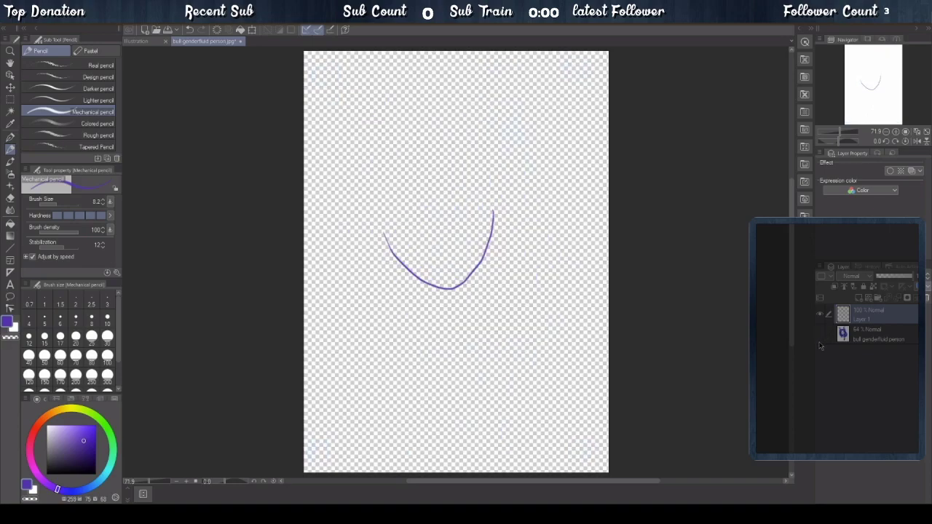
click(821, 334)
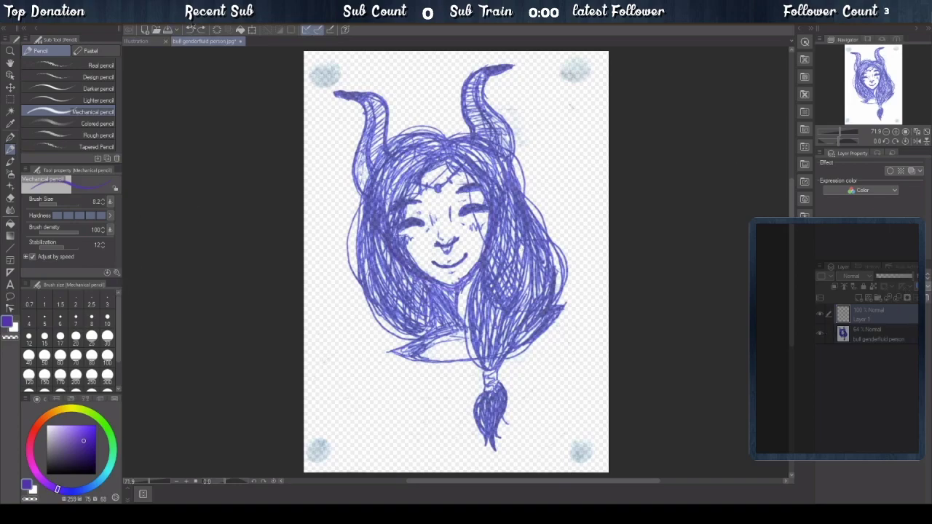
drag(64, 248, 83, 247)
drag(550, 117, 569, 257)
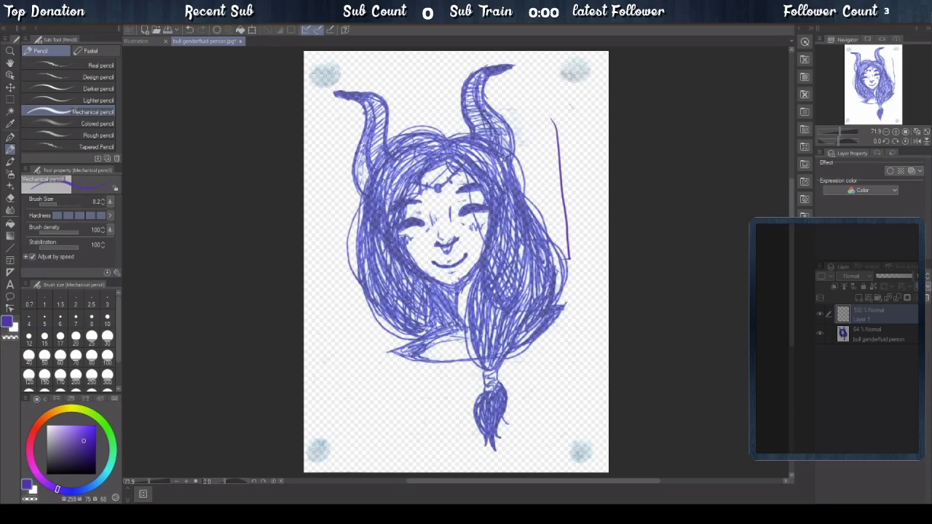
click(189, 29)
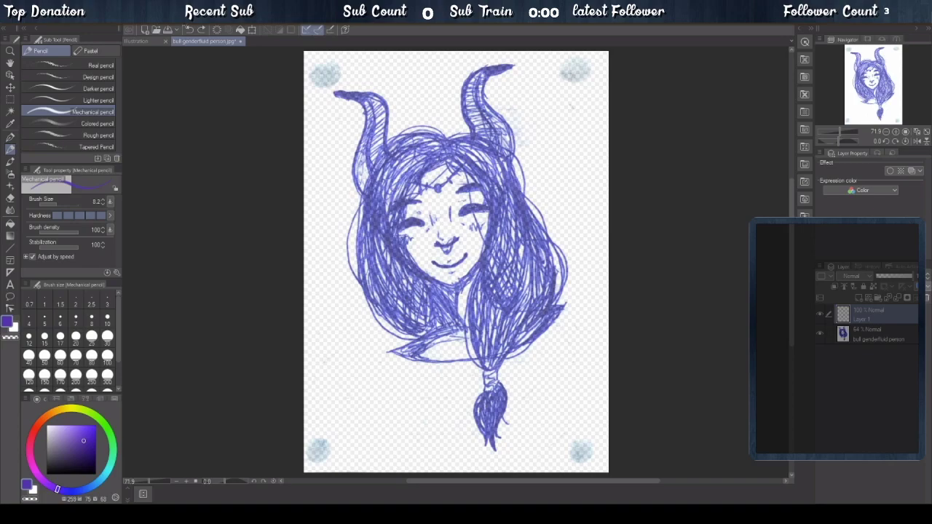
- Set the Mechanical pencil's stabilization to 34, check the linework without the sketch, and undo the latest changes
drag(80, 247, 72, 240)
click(823, 336)
click(823, 335)
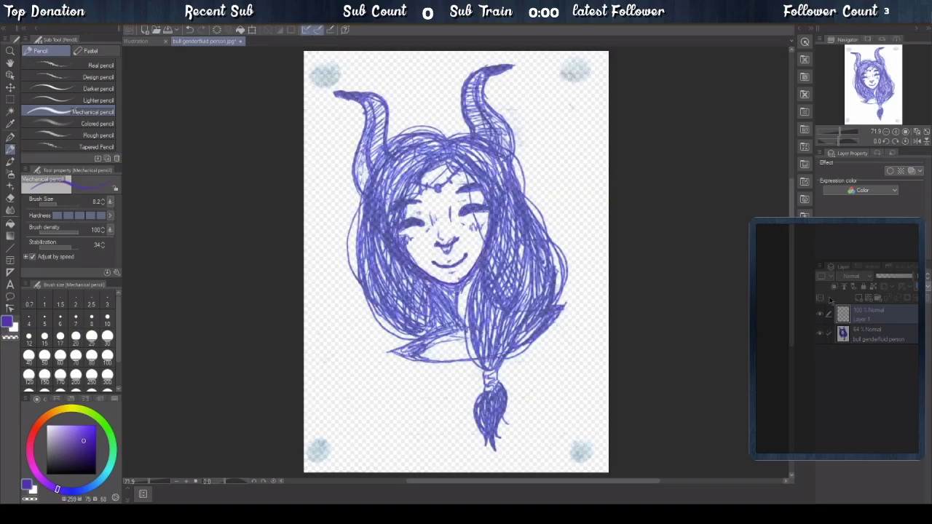
click(187, 29)
click(188, 28)
- Try brush sizes 21.7 and 7.2, drawing short strokes along the chin at 7.2, and undo the last stroke
click(64, 205)
click(60, 202)
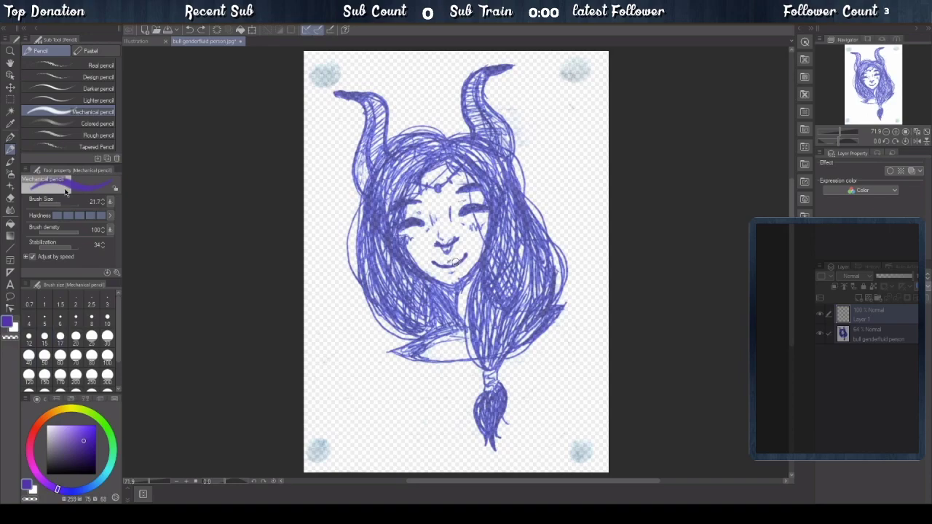
key(ctrl+z)
click(59, 204)
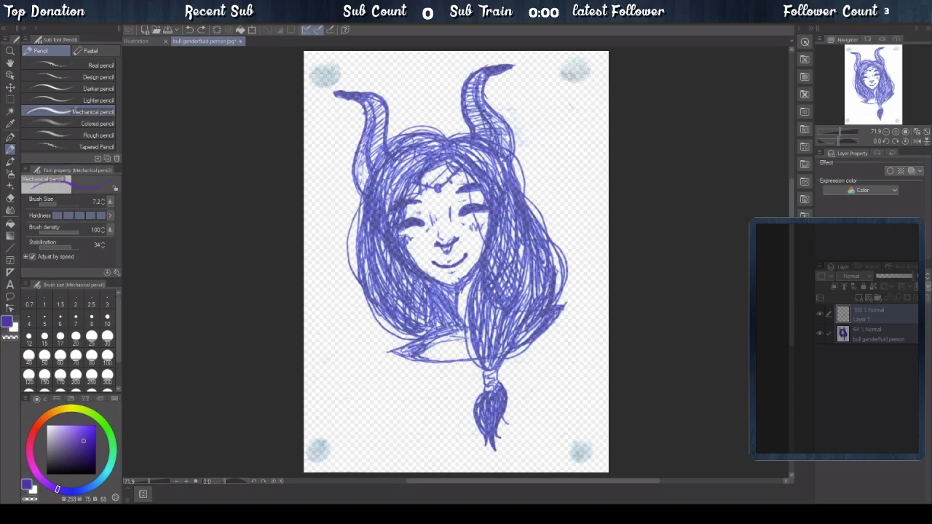
drag(477, 268, 466, 279)
drag(469, 275, 451, 290)
click(188, 29)
- Set the brush size to 13.3, trace the closed eyes, nose and mouth, and check them with the sketch hidden
click(60, 205)
drag(61, 209, 58, 209)
click(60, 205)
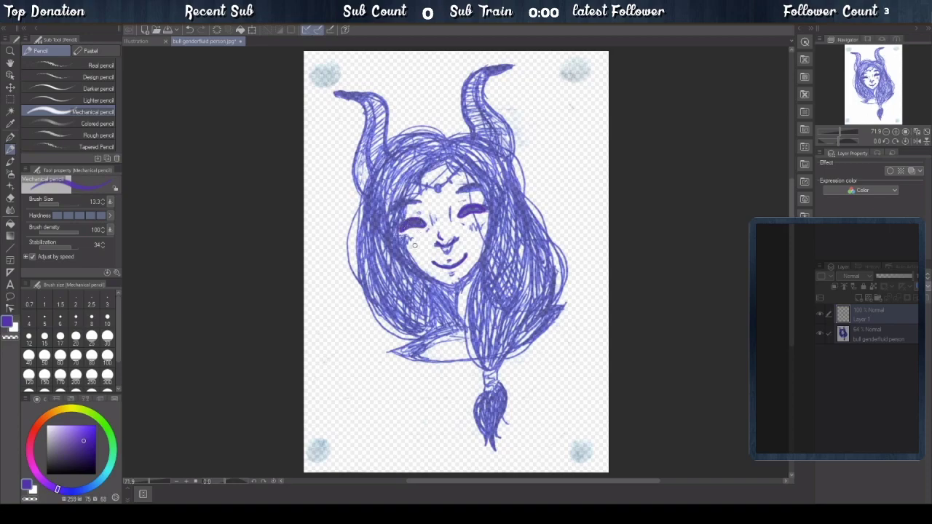
click(820, 334)
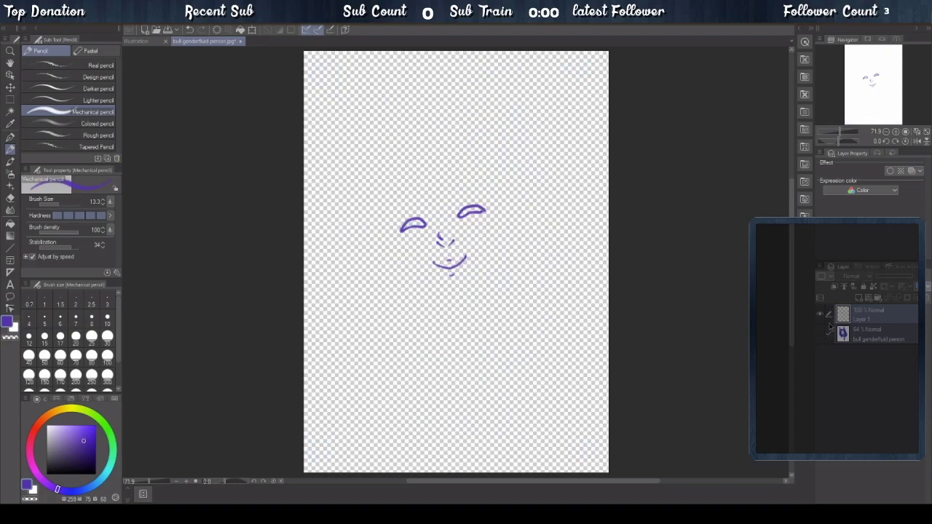
click(821, 333)
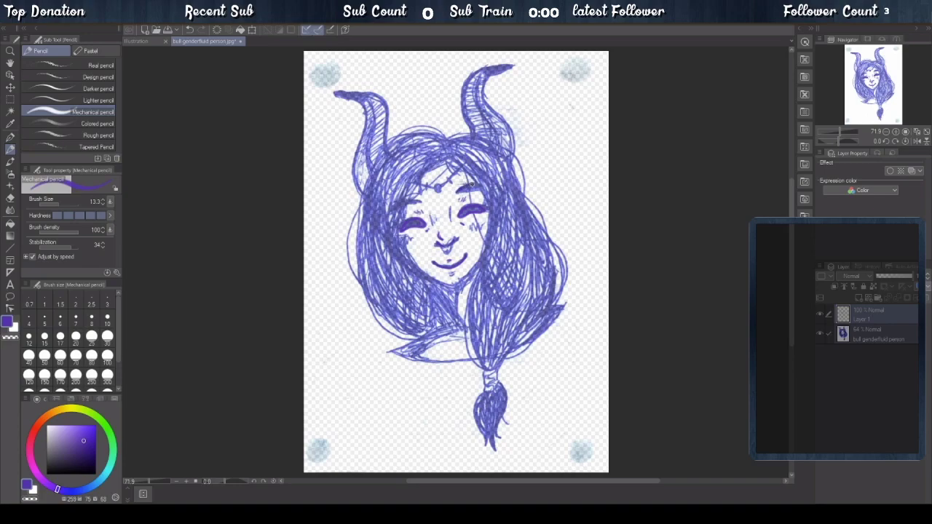
- Trace both eyebrows over the sketch with the Mechanical pencil
drag(457, 192, 482, 190)
mouse_move(403, 205)
mouse_down()
mouse_move(417, 202)
mouse_move(394, 202)
mouse_move(412, 201)
mouse_up()
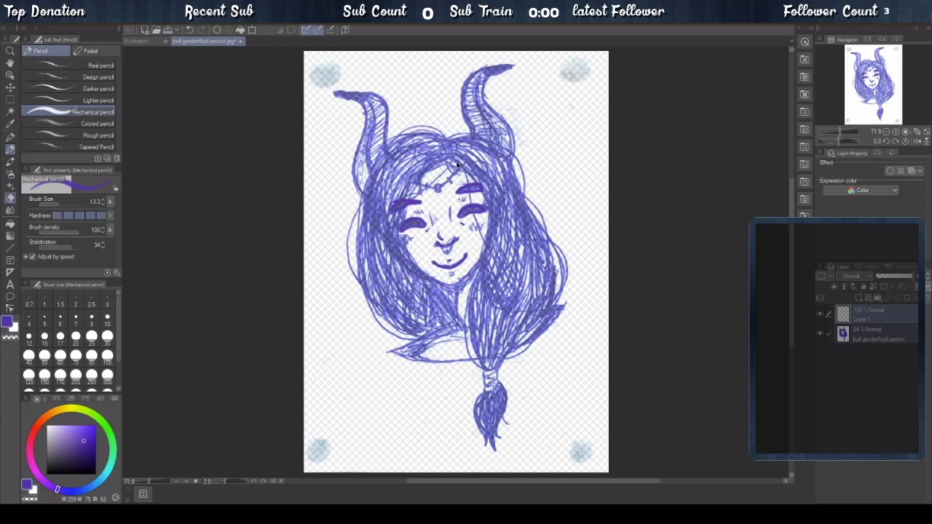
key(e)
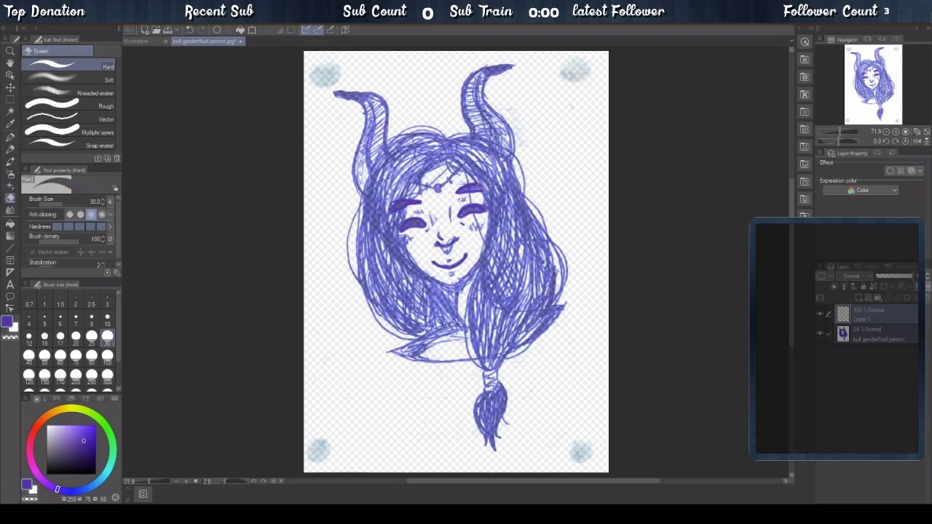
click(10, 136)
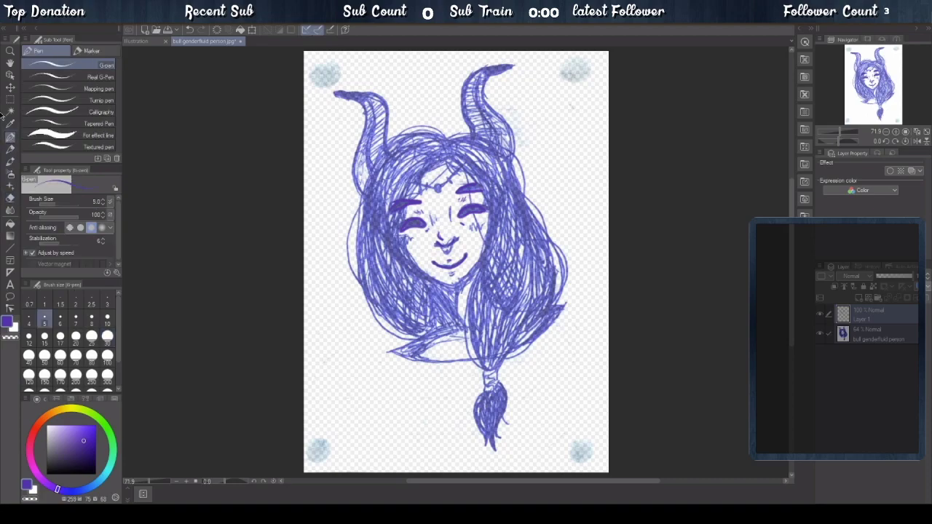
click(10, 149)
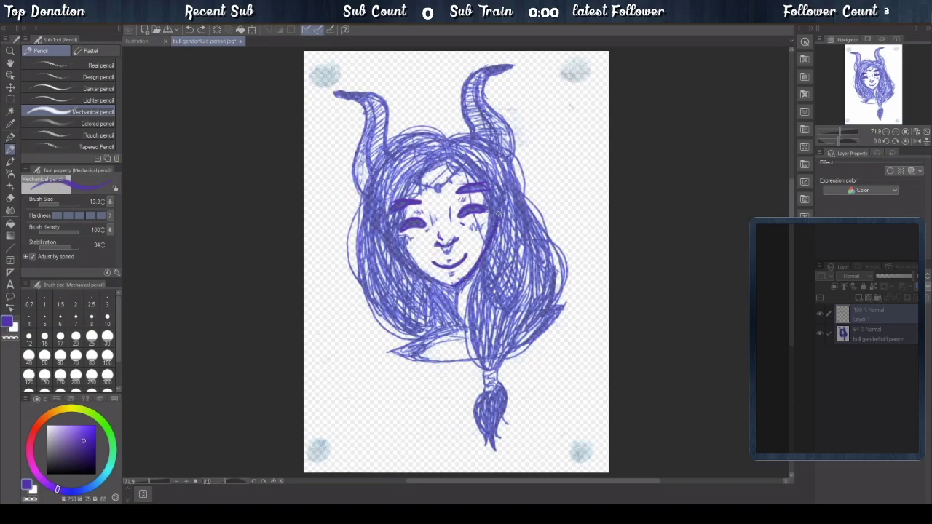
- Clean up the side of the face with the Hard eraser and trace the jawline down to the chin, redoing its left part
key(e)
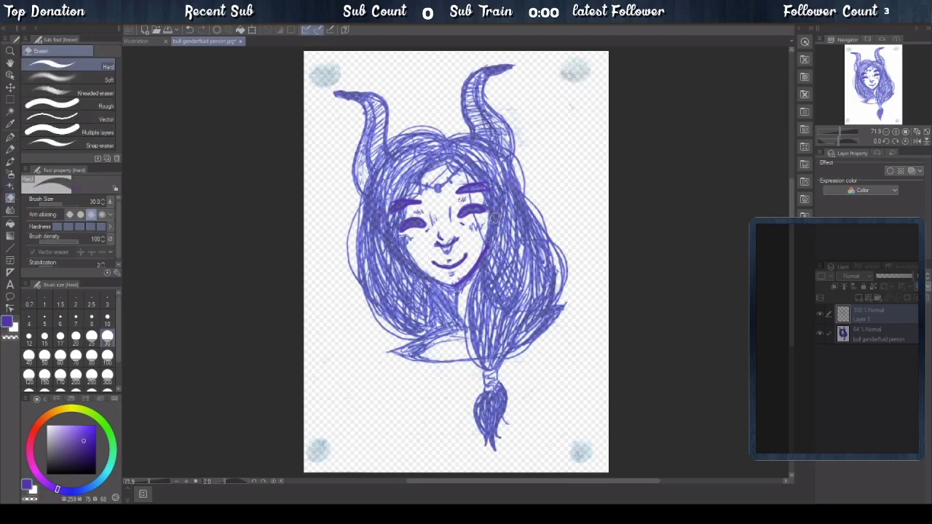
click(10, 148)
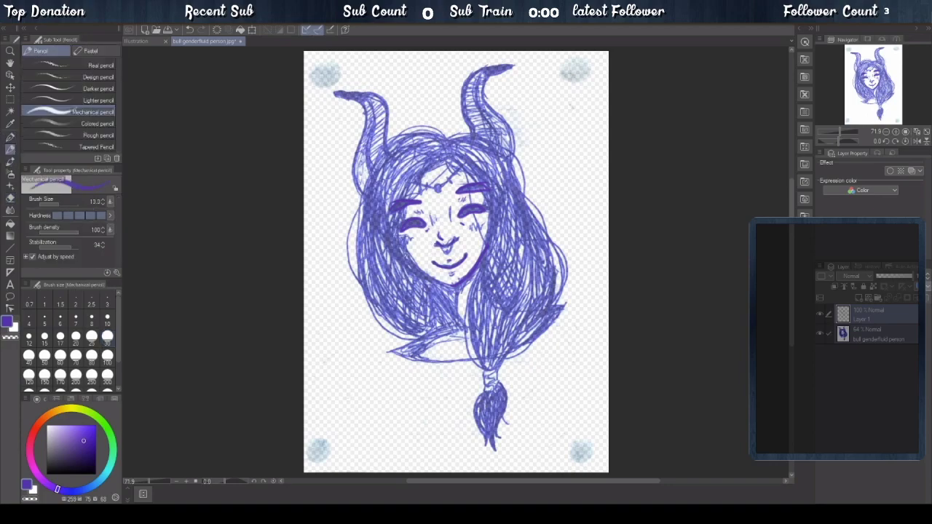
mouse_move(389, 236)
mouse_down()
mouse_move(428, 278)
mouse_move(456, 284)
mouse_up()
key(ctrl+z)
drag(420, 274, 459, 286)
- Hide the sketch layer and erase the whole jawline with the Hard eraser
click(825, 334)
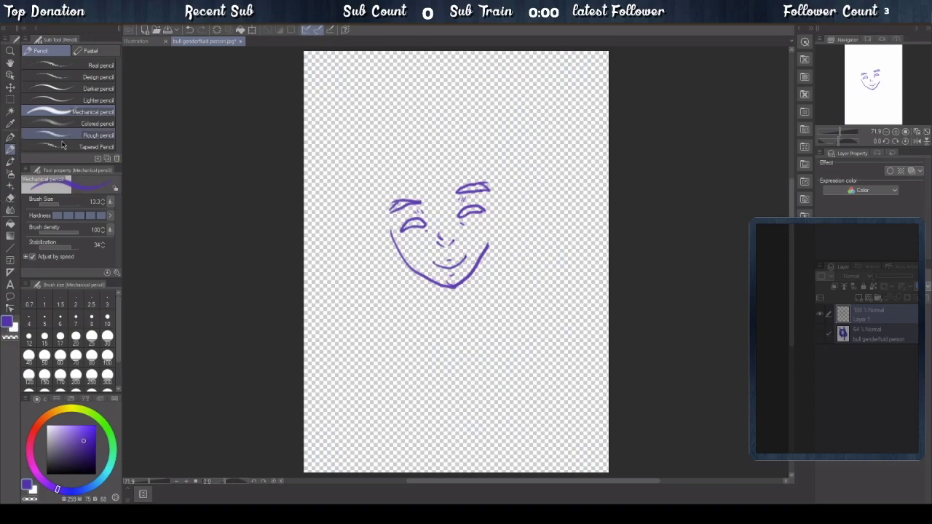
click(10, 198)
mouse_move(486, 236)
mouse_down()
mouse_move(463, 280)
mouse_move(447, 285)
mouse_move(409, 266)
mouse_move(386, 233)
mouse_up()
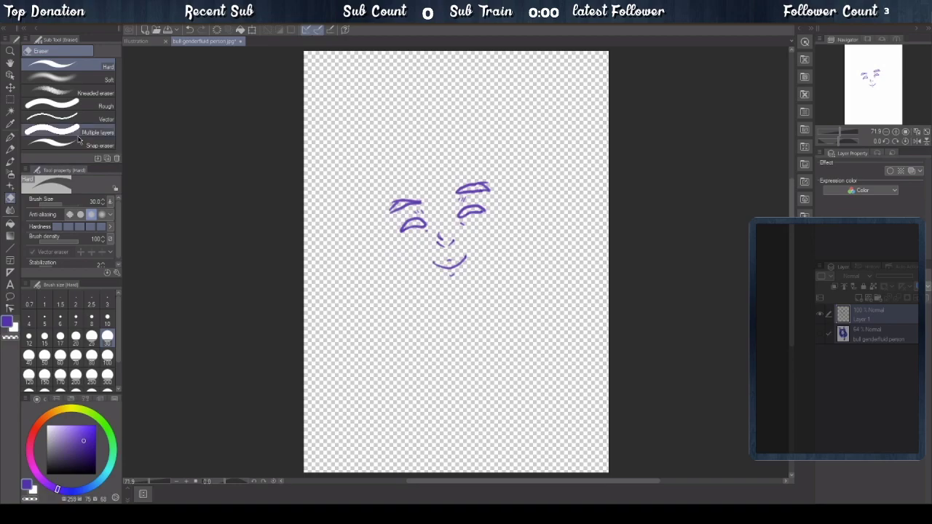
- Retrace the jawline over the sketch with the Mechanical pencil at stabilization 100, then hide the sketch and undo the left jaw curve
click(11, 149)
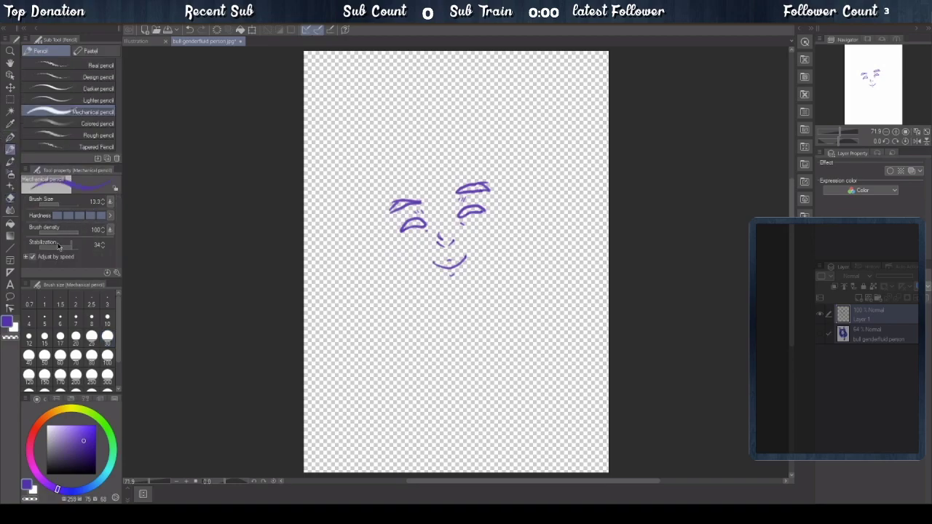
drag(65, 251, 96, 256)
click(821, 334)
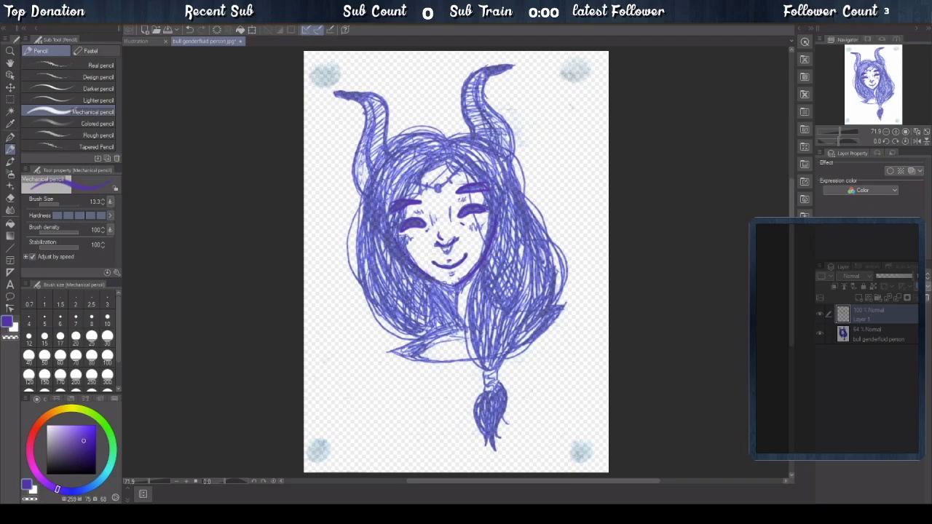
drag(450, 289, 466, 283)
click(820, 334)
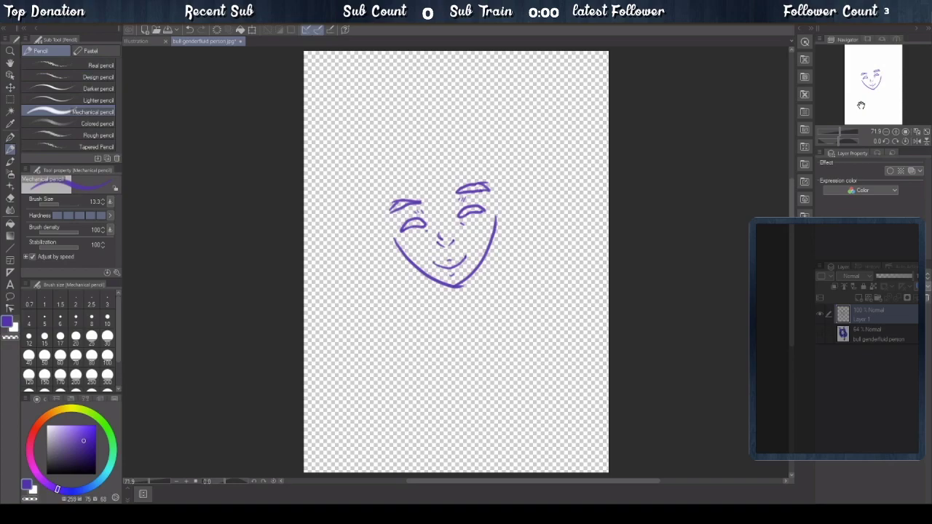
click(189, 29)
- Select the right jaw curve using Auto select, referring to the editing layer only
click(10, 87)
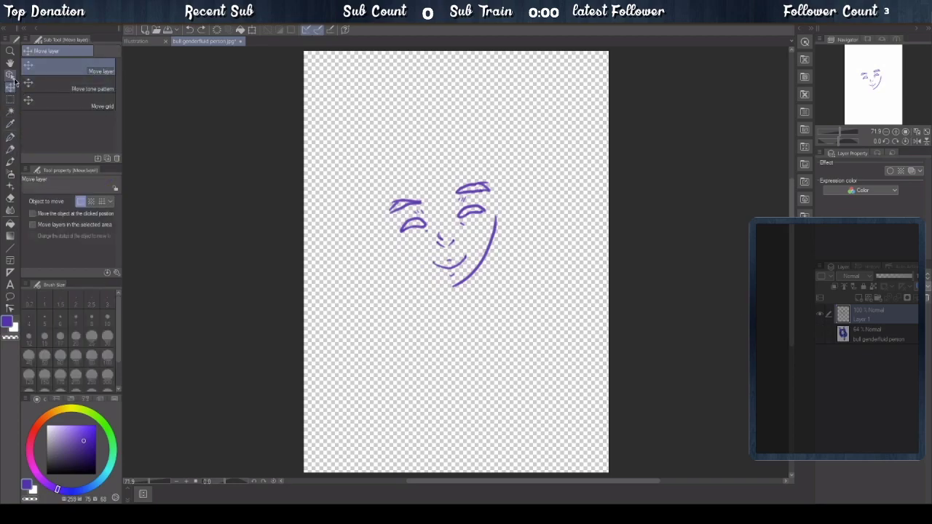
click(10, 110)
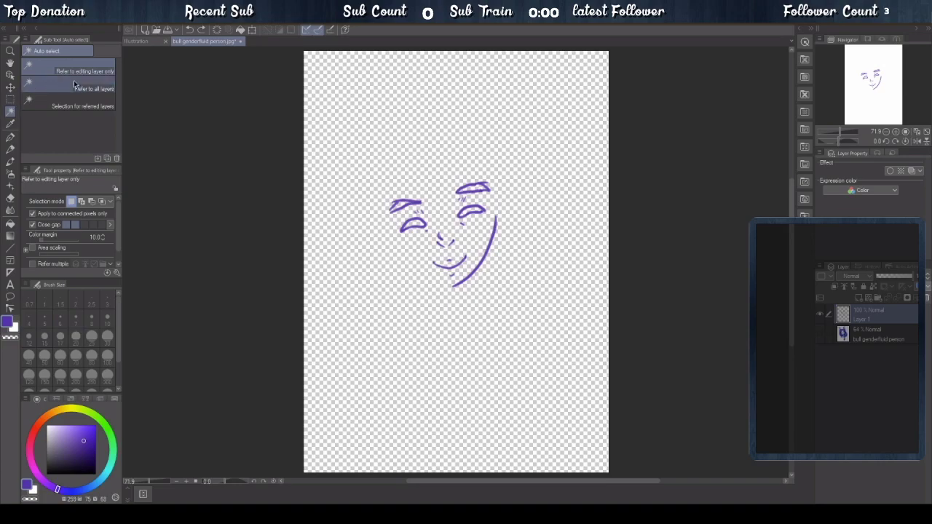
click(495, 227)
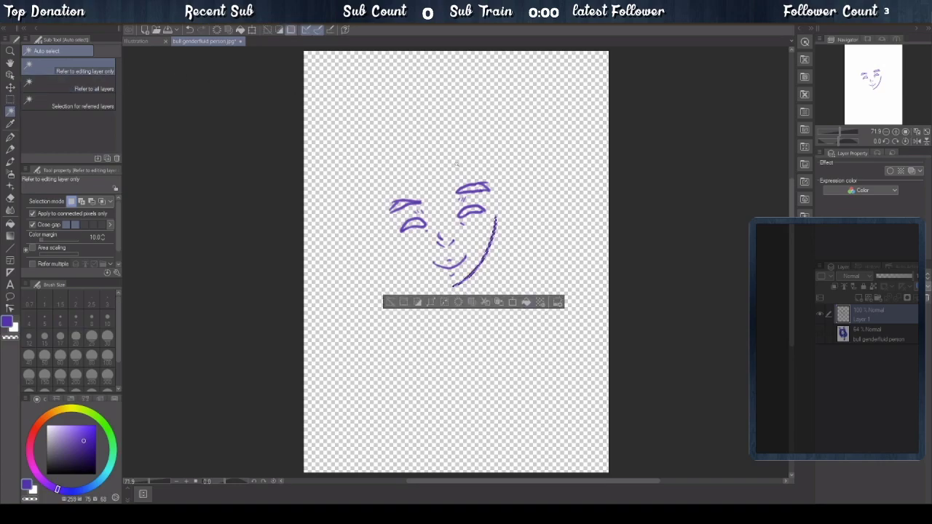
- Show the sketch layer and shift the selected right jaw curve with Move layer to align it with the sketch
click(10, 87)
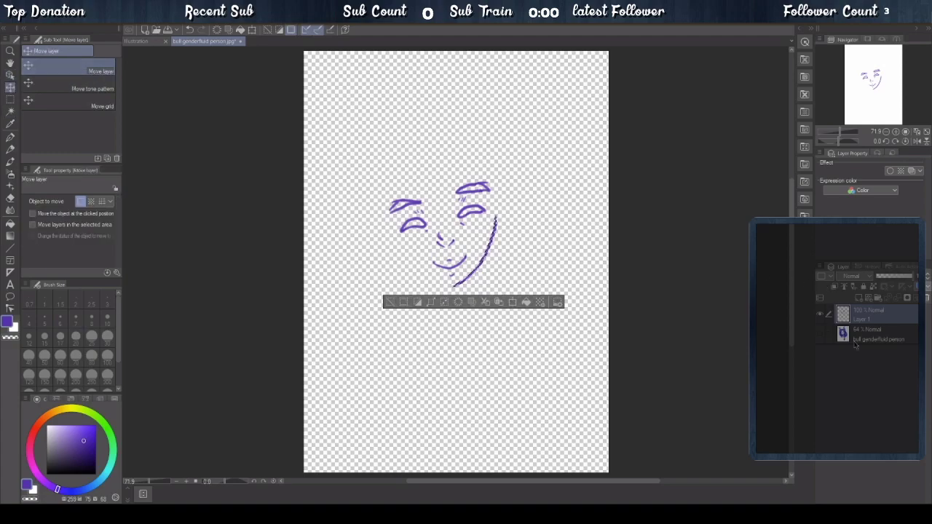
click(826, 335)
click(820, 335)
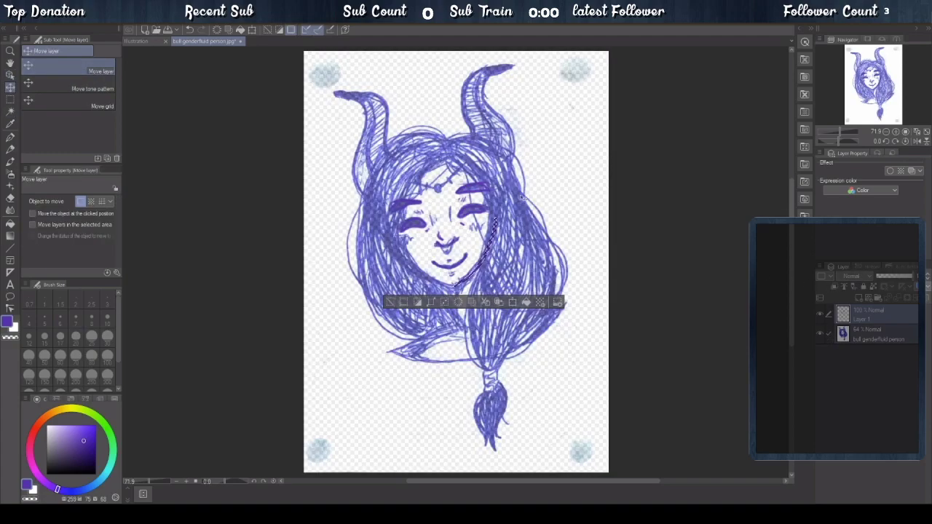
drag(491, 252, 490, 254)
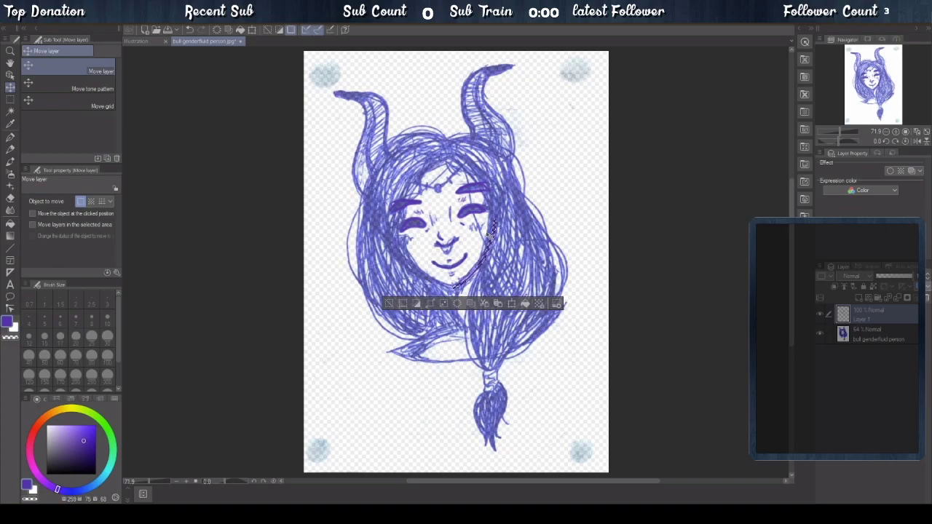
- Clear the selection, retrace the left jaw curve down to the chin with the Mechanical pencil, and hide the sketch layer
click(9, 149)
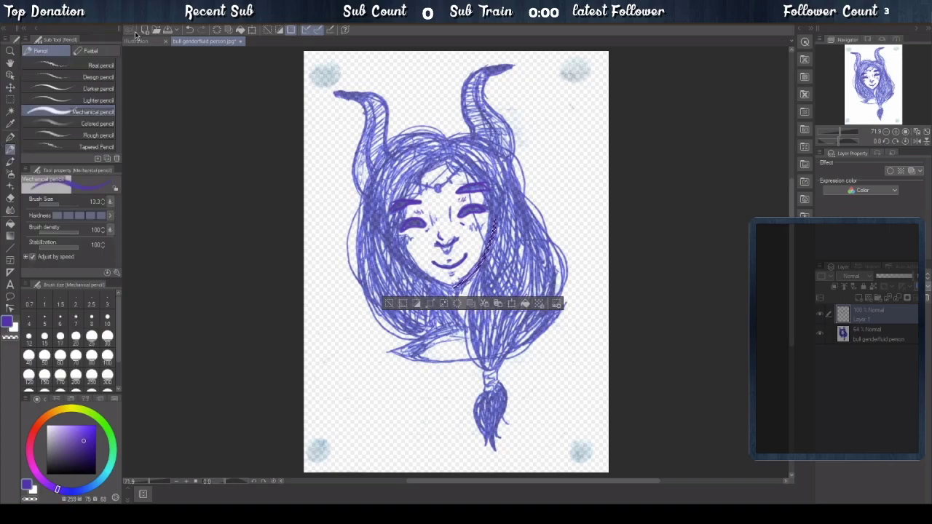
key(ctrl+d)
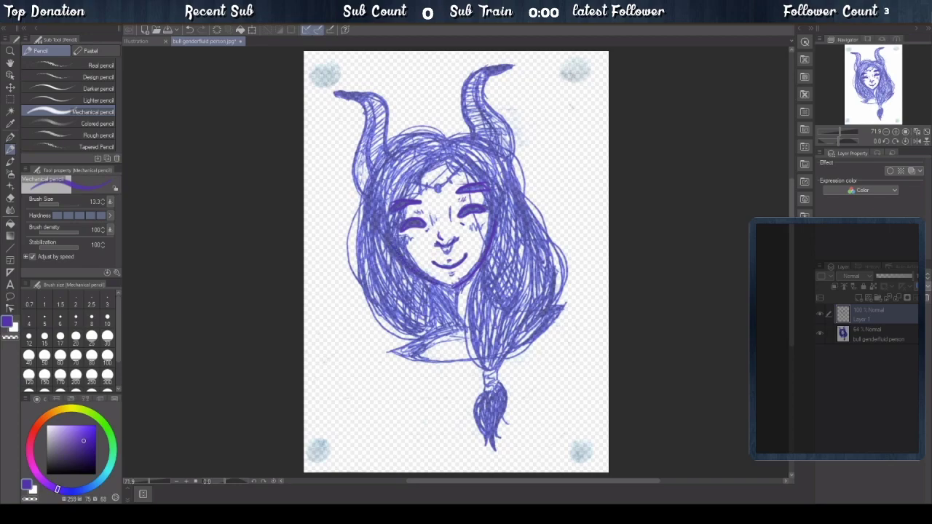
click(819, 334)
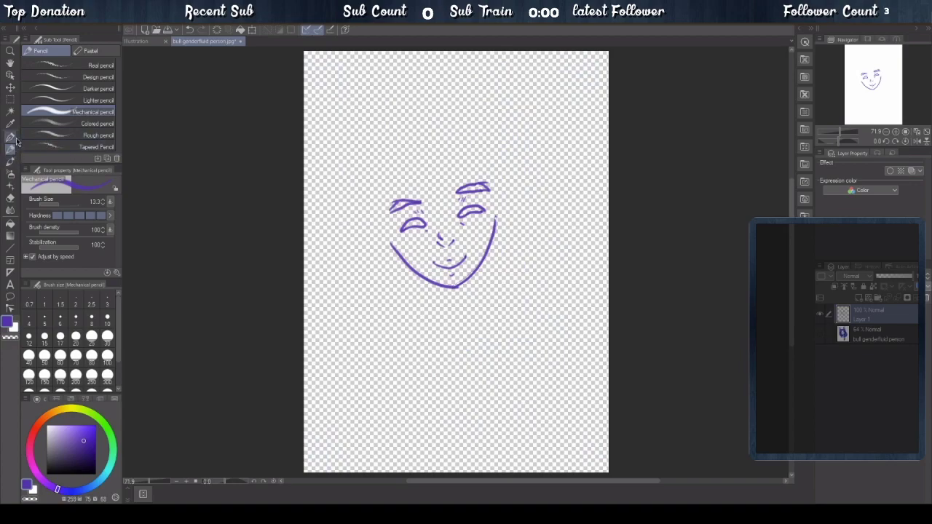
- Clean up the chin with the Hard eraser at size 11.8, then smooth the right jaw's join with the Mechanical pencil
click(10, 196)
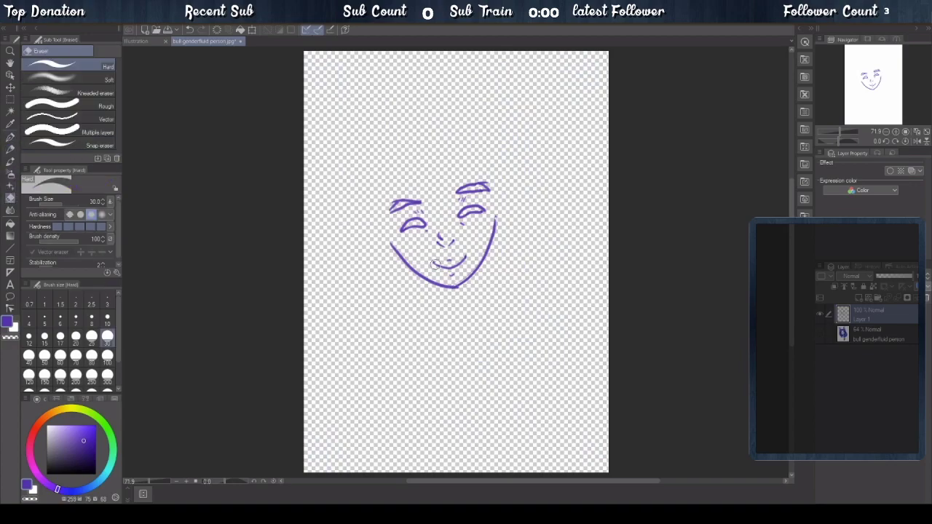
drag(60, 208, 54, 207)
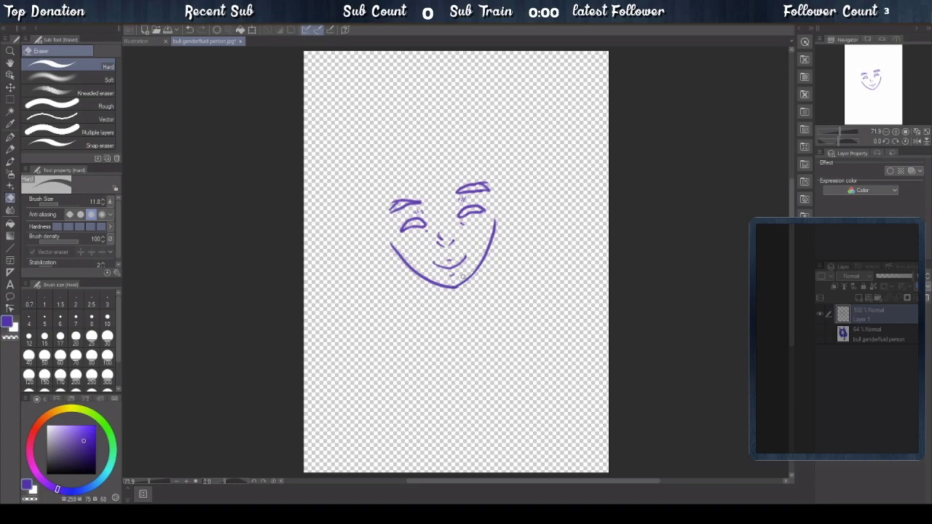
click(13, 161)
click(10, 150)
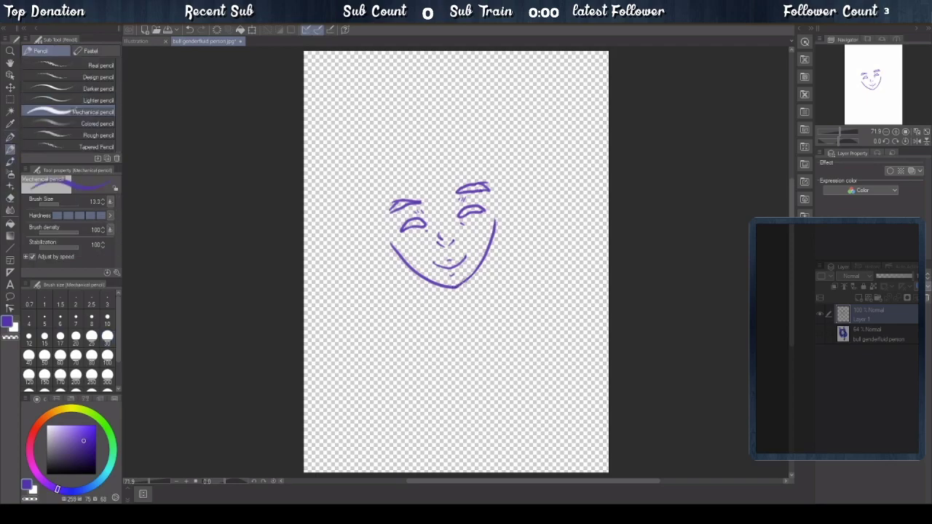
drag(457, 288, 476, 266)
- Set the pencil's stabilization to 26 and fill in both closed eye shapes with solid blue-violet
mouse_move(480, 212)
mouse_down()
mouse_move(486, 201)
mouse_move(463, 213)
mouse_up()
drag(79, 249, 71, 249)
drag(464, 211, 481, 209)
drag(408, 225, 422, 223)
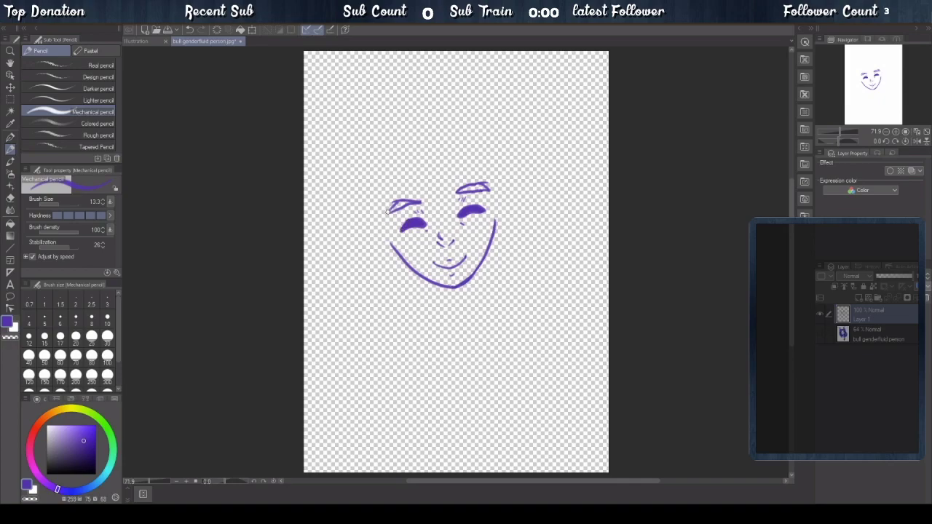
- Fill in both eyebrows with the Mechanical pencil and tidy around the right brow and eye with the Hard eraser
drag(392, 208, 402, 202)
drag(460, 188, 486, 186)
click(11, 198)
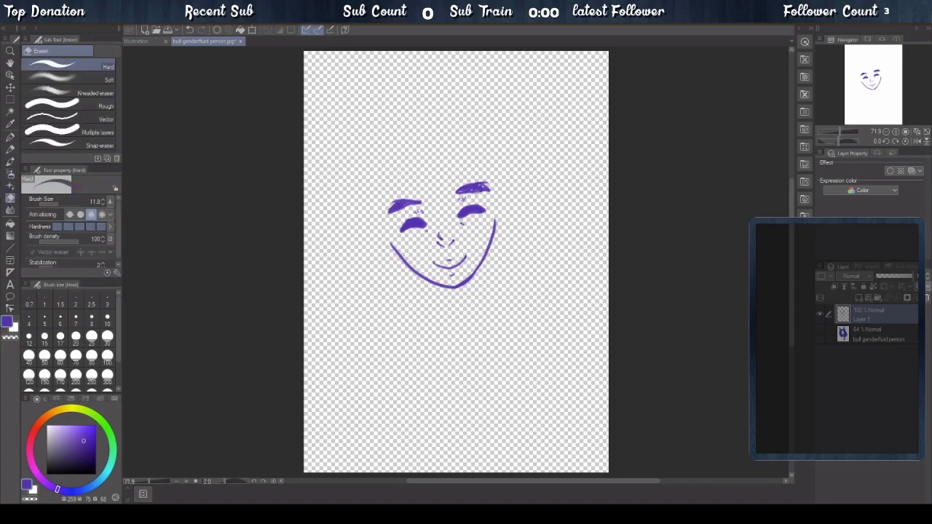
mouse_move(474, 196)
mouse_down()
mouse_move(484, 192)
mouse_move(470, 193)
mouse_move(483, 213)
mouse_up()
- Show the sketch layer and trace the left neck line and the pointed shoulder outline, redrawing the shoulder's lower edge after undoing it
click(819, 333)
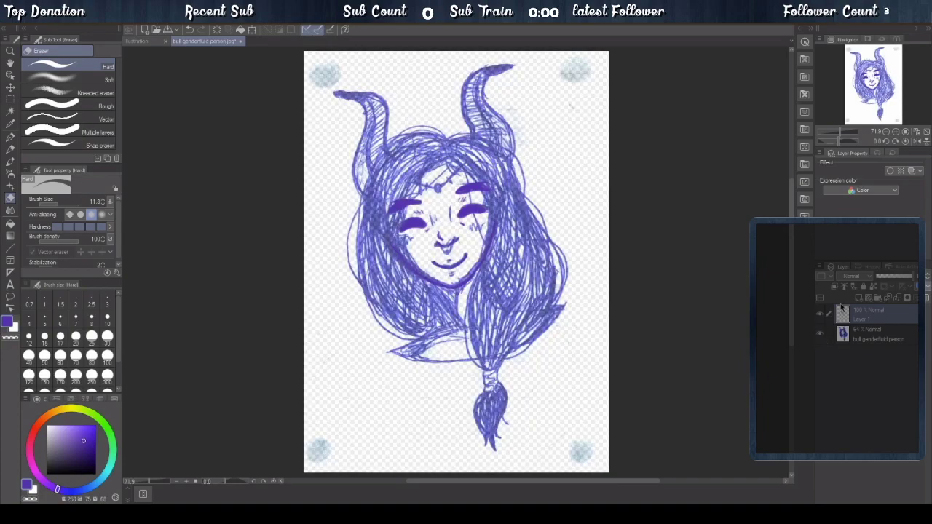
click(10, 148)
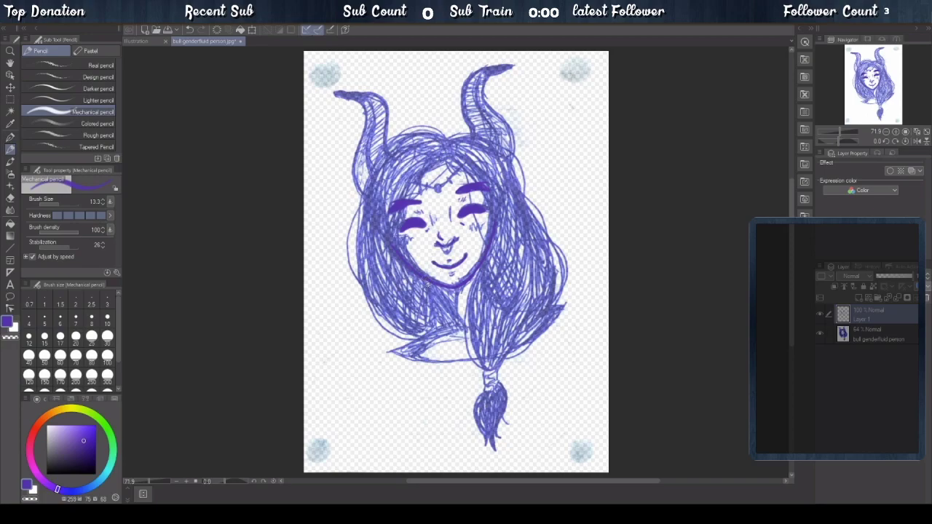
drag(412, 338, 462, 325)
mouse_move(420, 276)
mouse_down()
mouse_move(430, 327)
mouse_move(453, 294)
mouse_move(389, 353)
mouse_move(479, 361)
mouse_up()
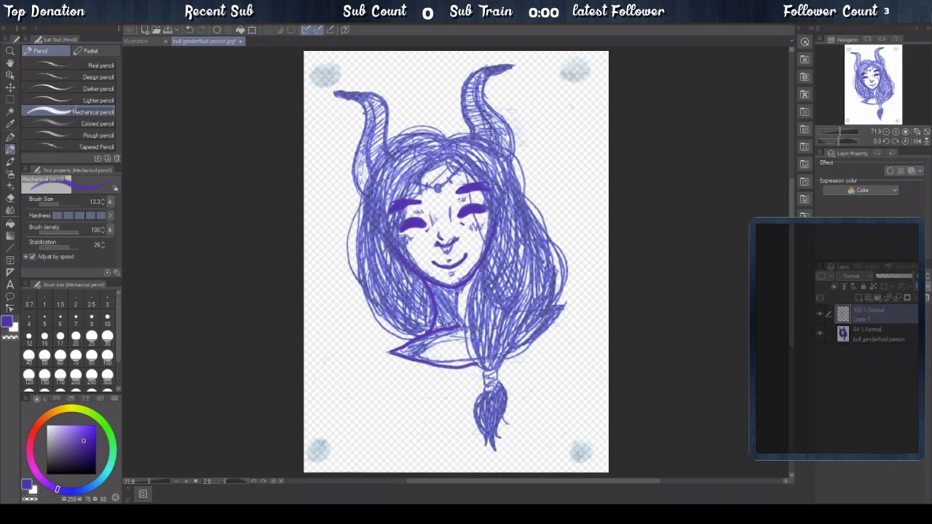
click(189, 29)
drag(405, 358, 468, 360)
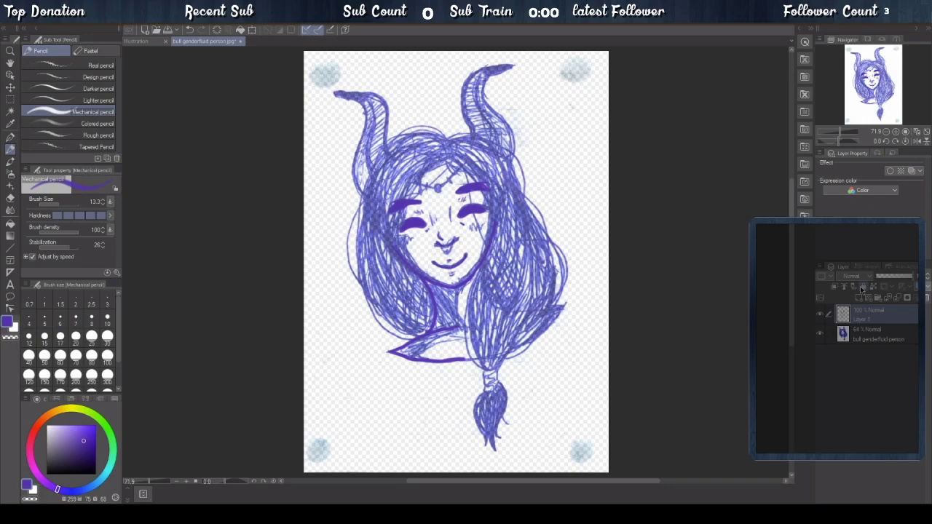
- Erase and redraw the upper shoulder edge, add the short strokes beside the nose bridge, and hide the sketch layer
click(11, 197)
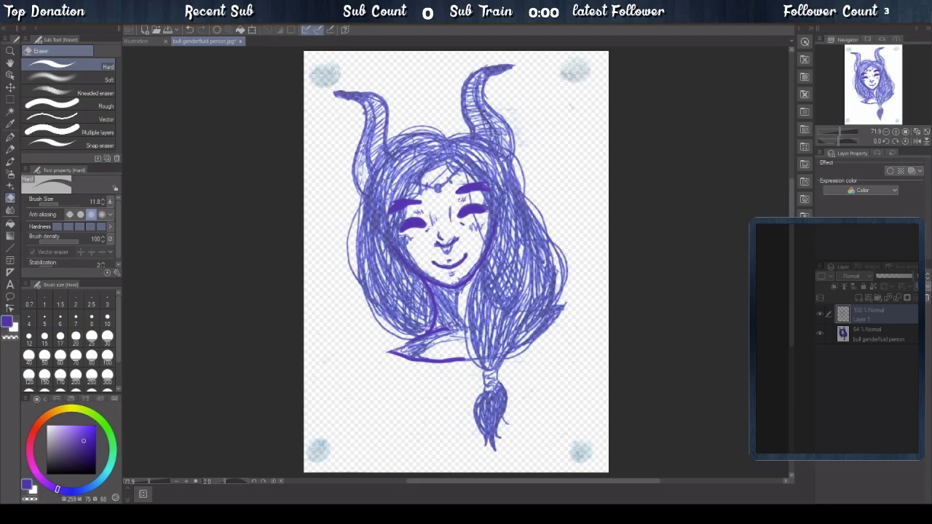
click(10, 149)
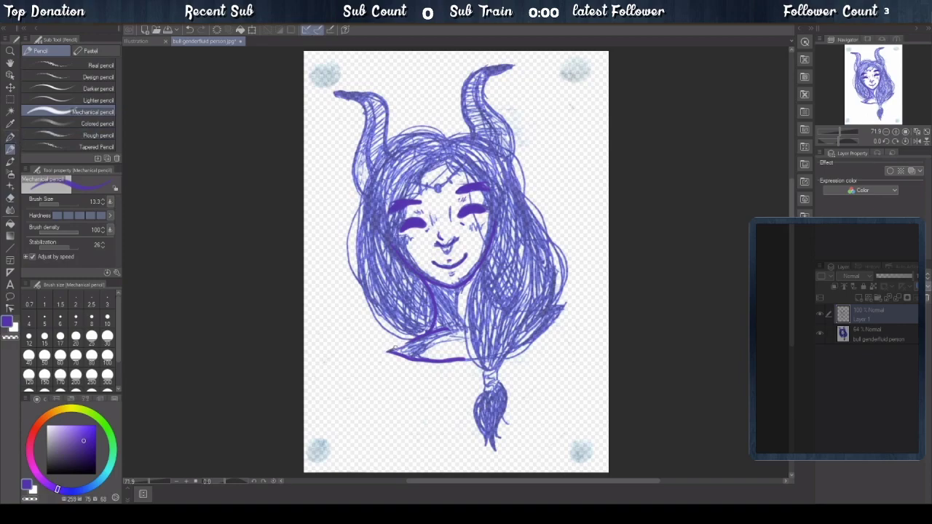
drag(403, 345, 415, 339)
click(820, 333)
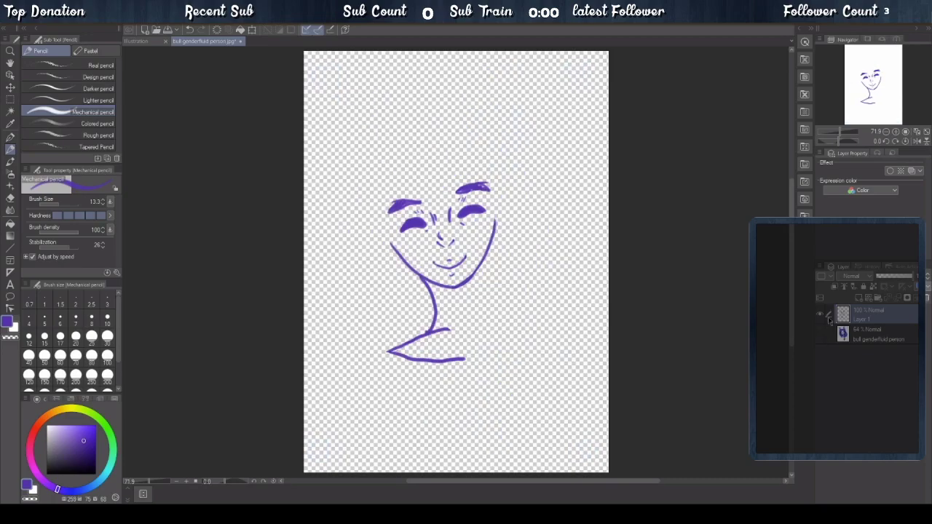
- Refine the neck line with the Hard eraser and touch up where it meets the jaw with the Mechanical pencil
click(10, 197)
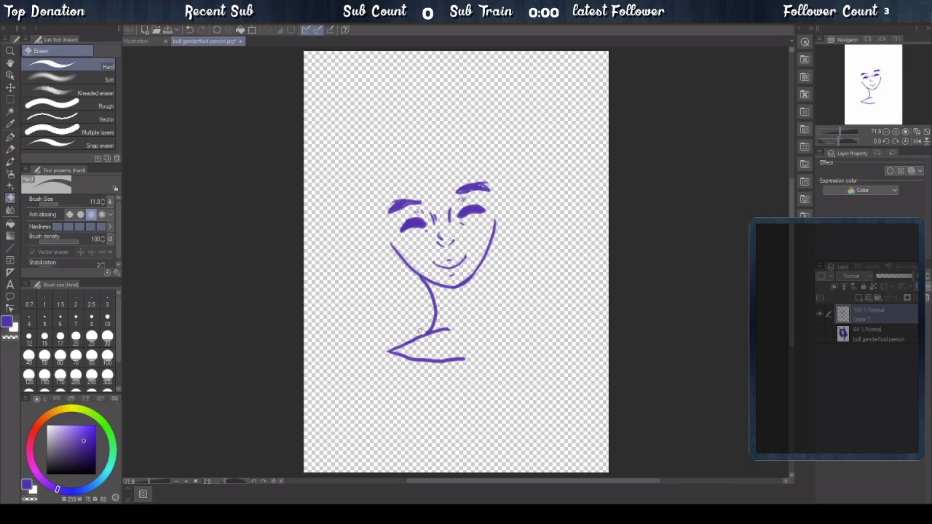
click(10, 149)
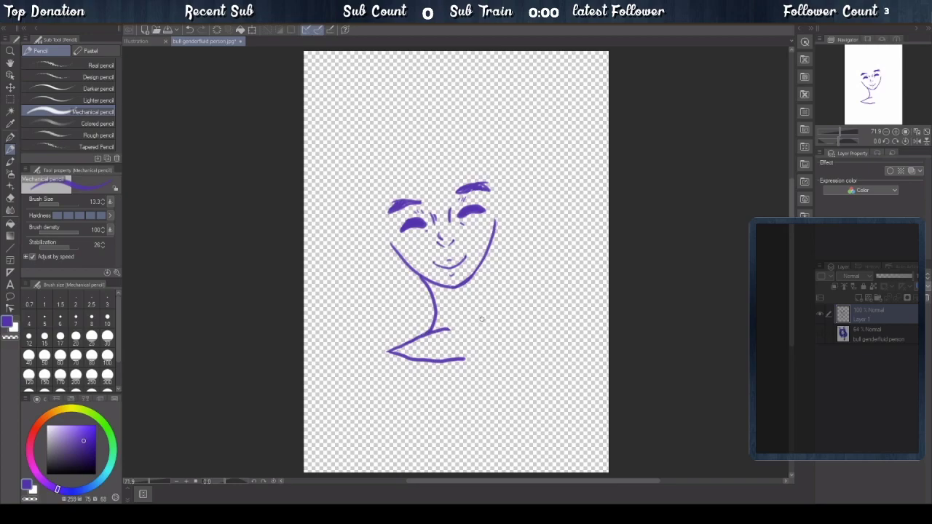
click(10, 198)
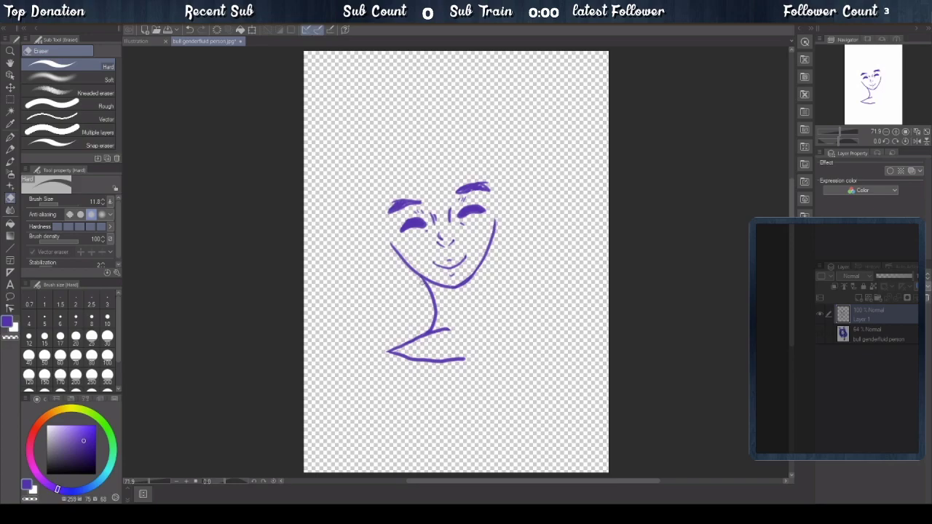
click(11, 150)
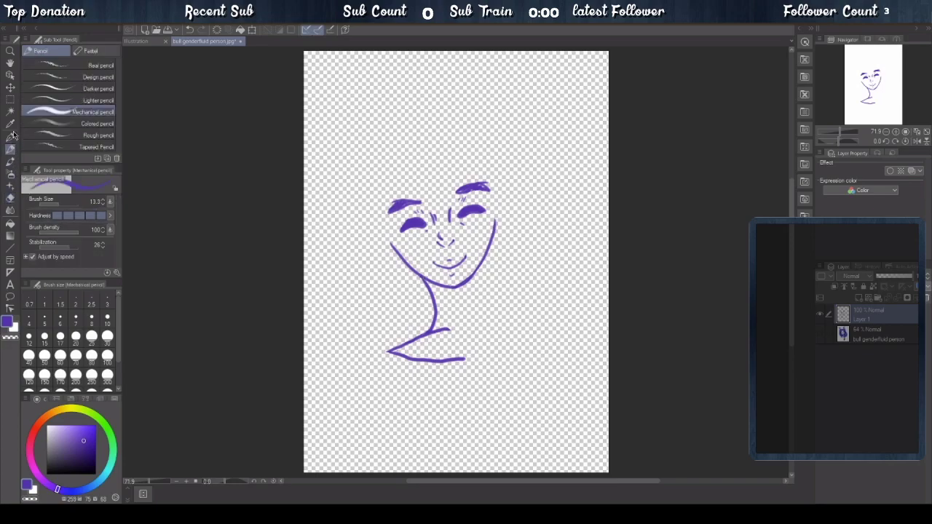
drag(419, 272, 428, 281)
- Trace both edges of the right horn over the sketch at stabilization 100, then hide the sketch layer
click(820, 332)
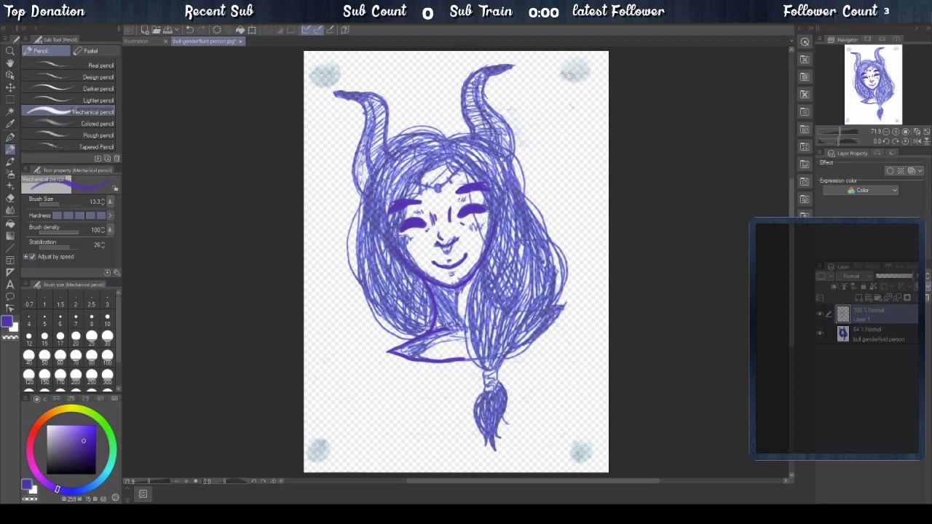
click(71, 248)
mouse_move(513, 66)
mouse_down()
mouse_move(480, 91)
mouse_move(503, 120)
mouse_move(509, 164)
mouse_up()
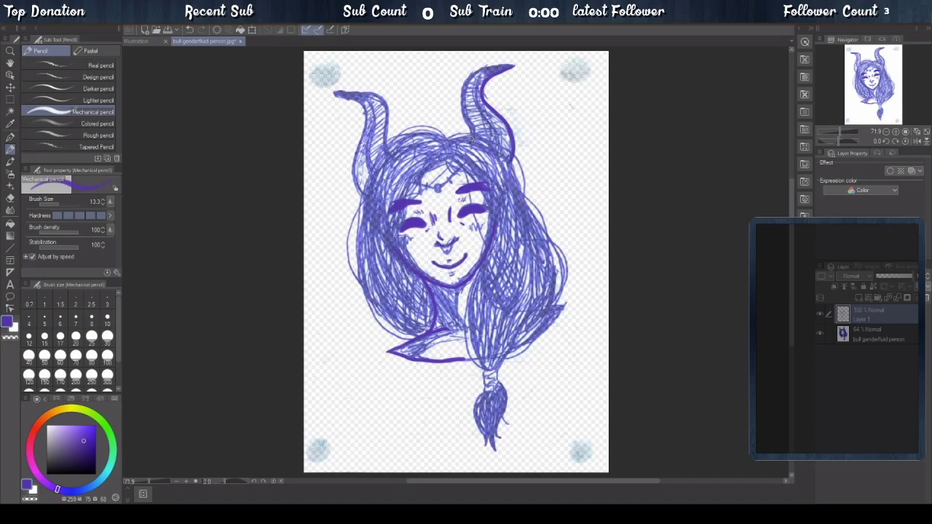
mouse_move(462, 117)
mouse_down()
mouse_move(458, 88)
mouse_move(500, 65)
mouse_up()
click(819, 334)
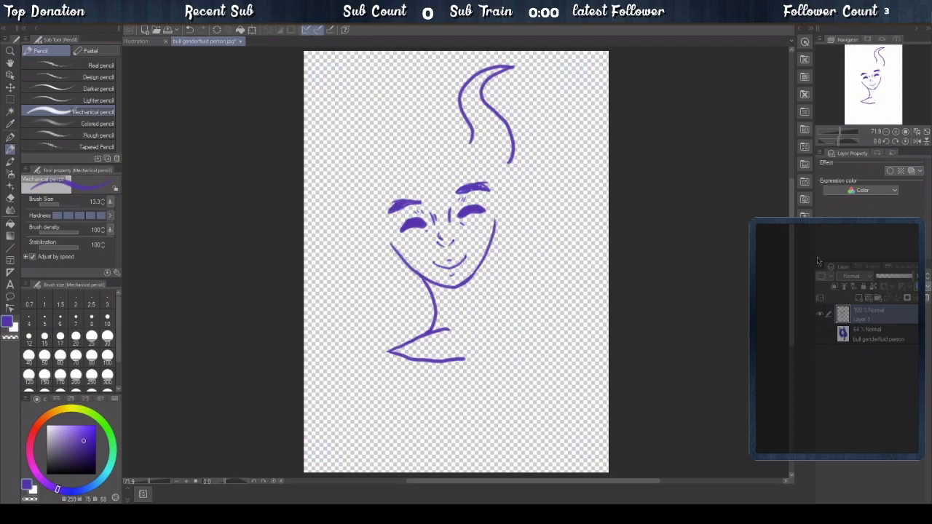
- Show the sketch layer again and trace the inner and outer edges of the left horn
click(826, 334)
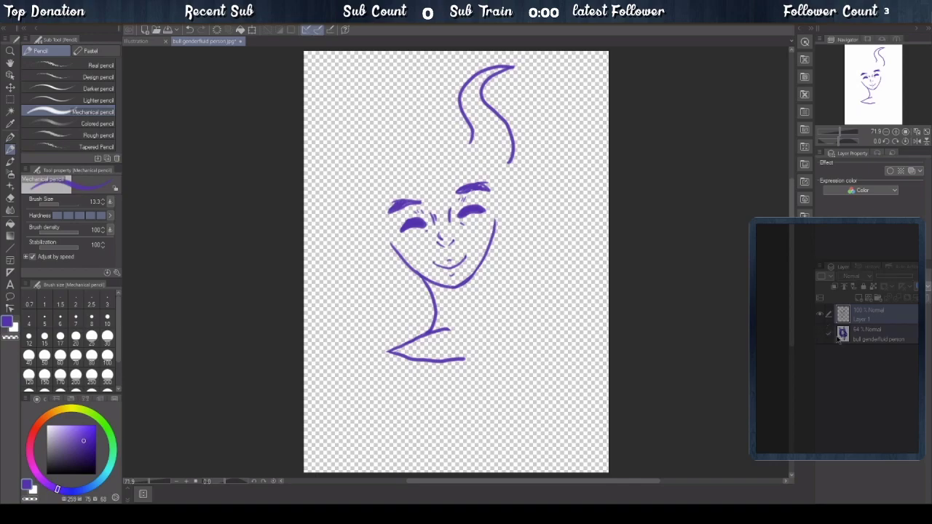
click(820, 334)
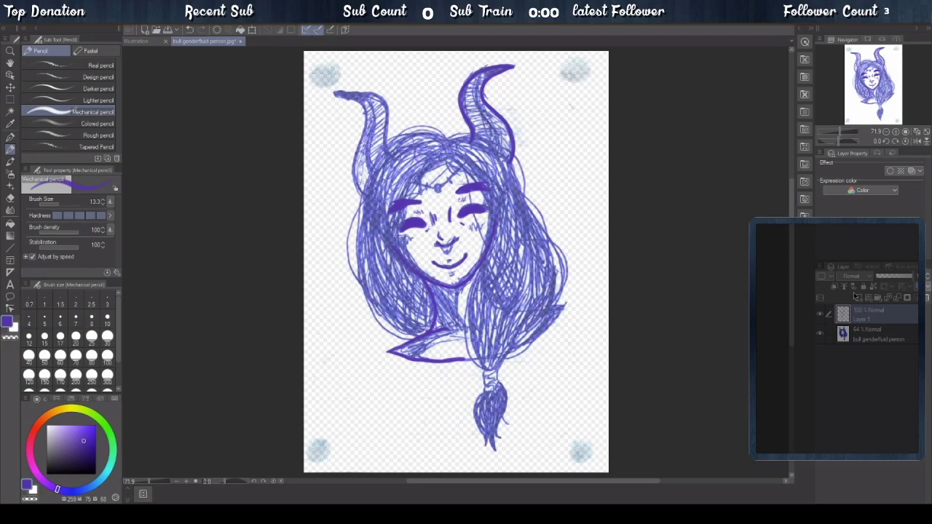
mouse_move(333, 91)
mouse_down()
mouse_move(376, 95)
mouse_move(387, 107)
mouse_move(383, 144)
mouse_move(392, 157)
mouse_up()
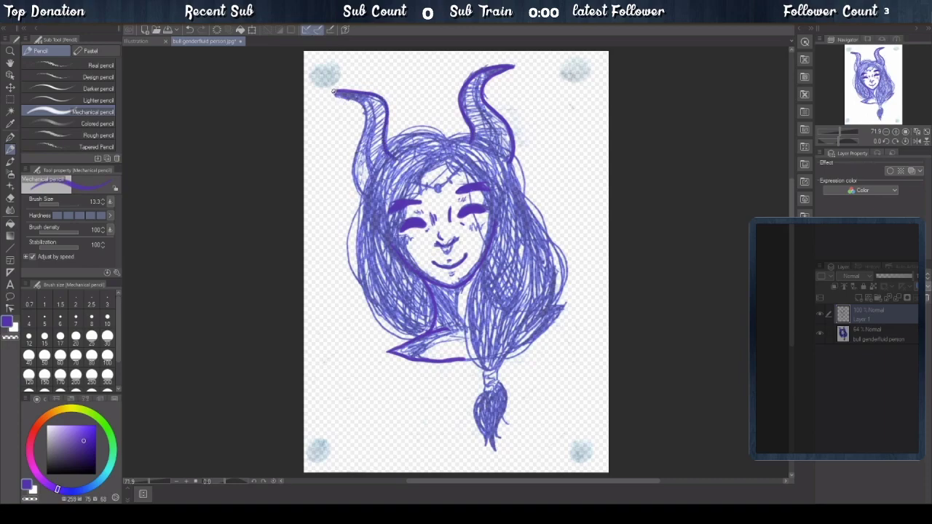
mouse_move(342, 94)
mouse_down()
mouse_move(363, 107)
mouse_move(349, 162)
mouse_move(371, 200)
mouse_up()
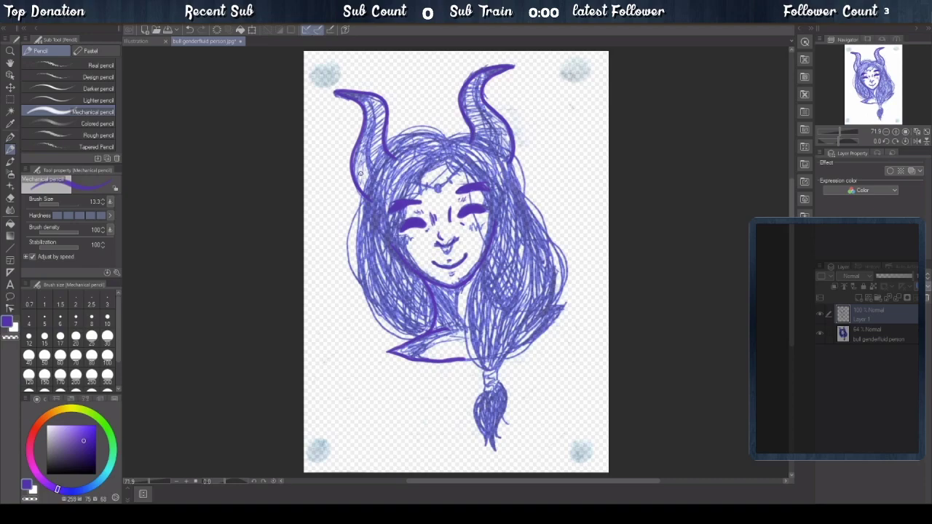
- Add a short line at the base of the right horn and clean up the area with the Hard eraser
drag(505, 176, 508, 160)
click(10, 197)
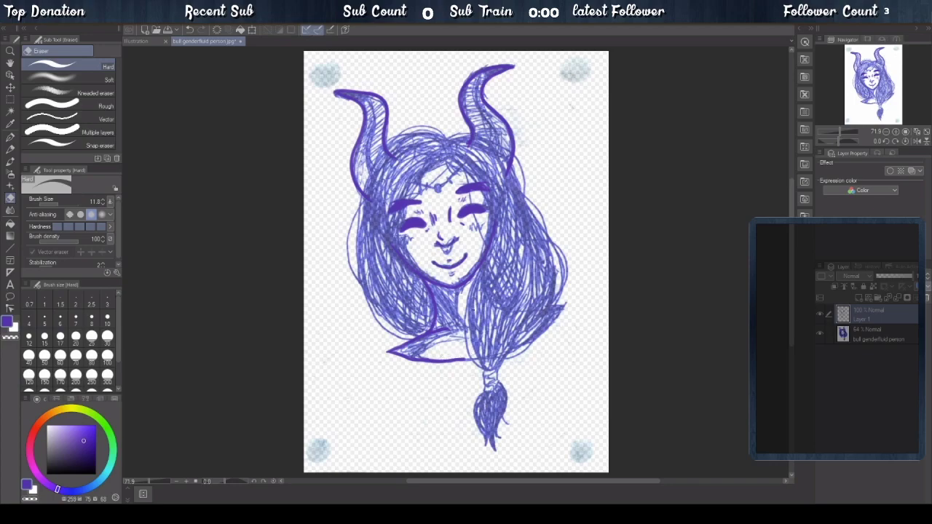
click(9, 148)
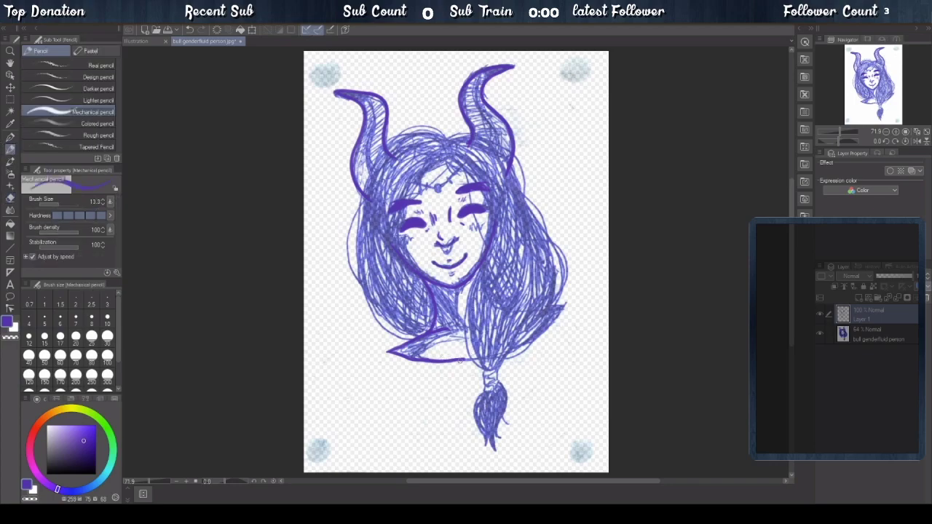
- Extend the lower shoulder line toward the braid, trace the lower right hair edge up to its pointed tip, and tidy with the Hard eraser
drag(463, 360, 488, 352)
drag(522, 346, 567, 302)
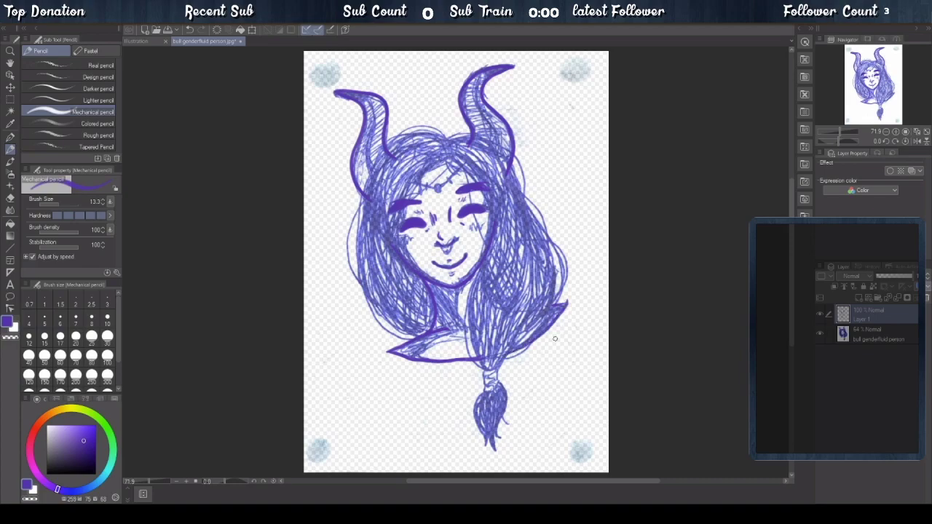
click(10, 198)
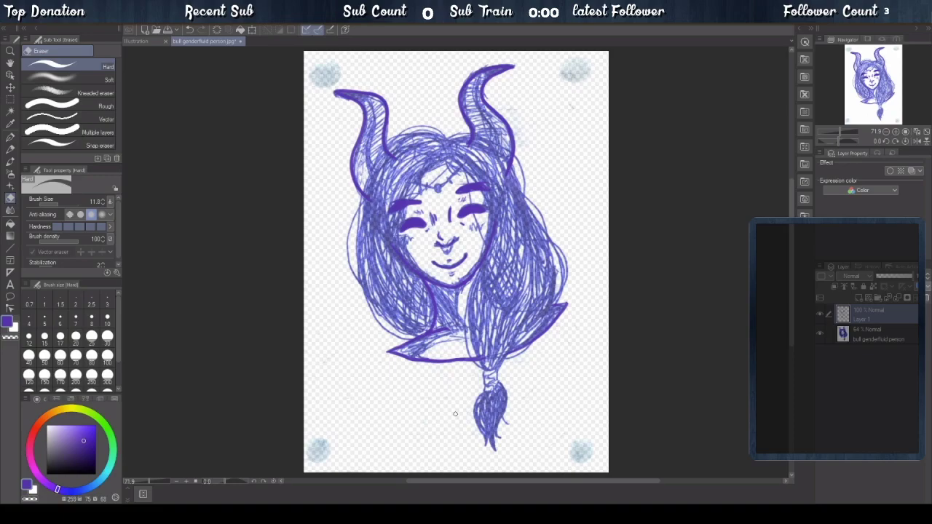
- Hide the sketch layer and examine the traced facial features on their own, comparing the most recent edits
drag(149, 483, 167, 441)
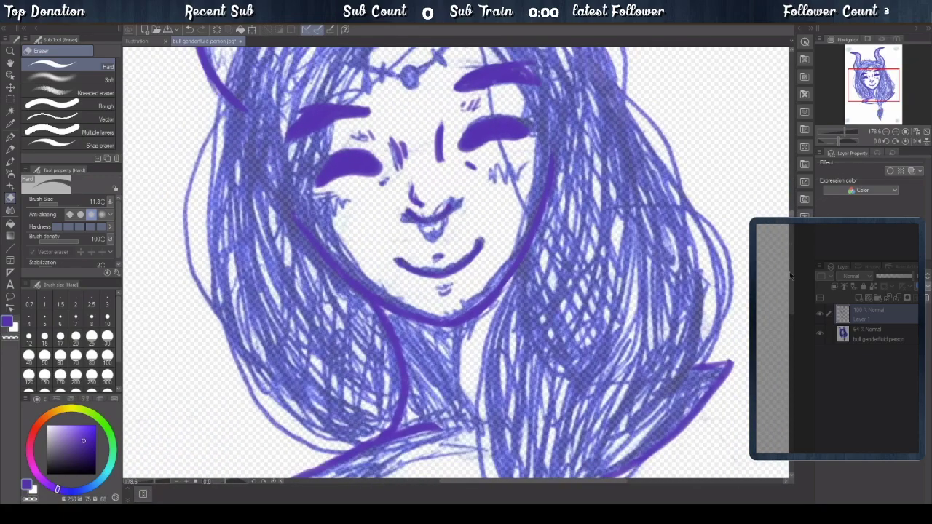
scroll(793, 277, up, 2)
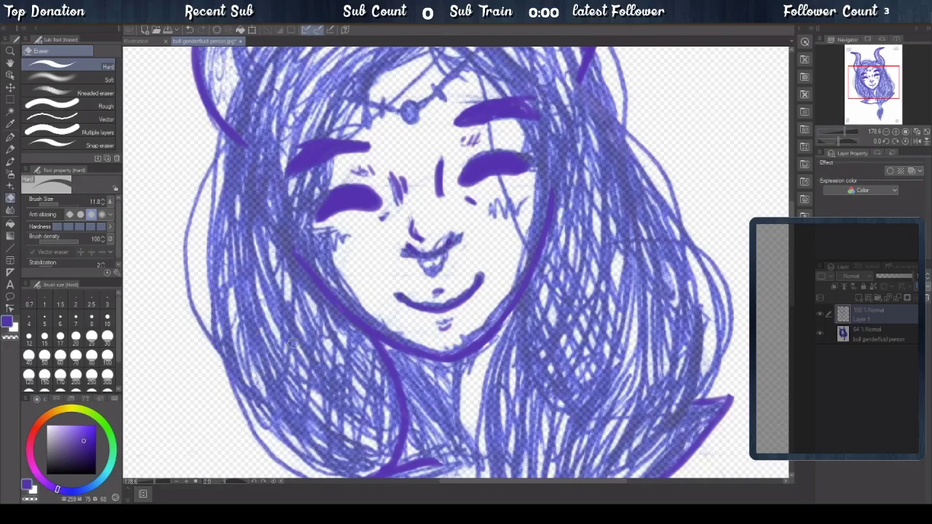
click(819, 333)
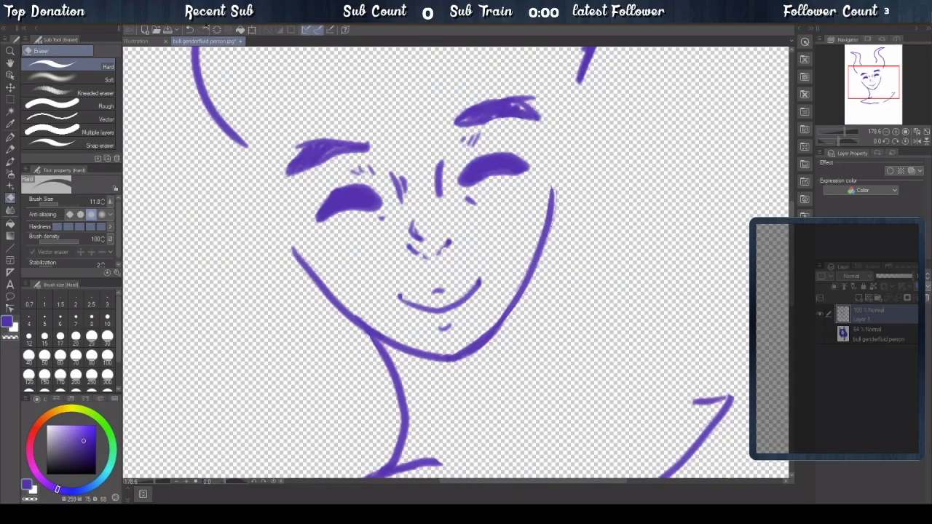
click(195, 30)
click(194, 29)
click(194, 29)
click(202, 30)
click(204, 31)
click(195, 30)
- Show the sketch layer again and trace the nose ring below the nostrils with the Mechanical pencil
click(10, 149)
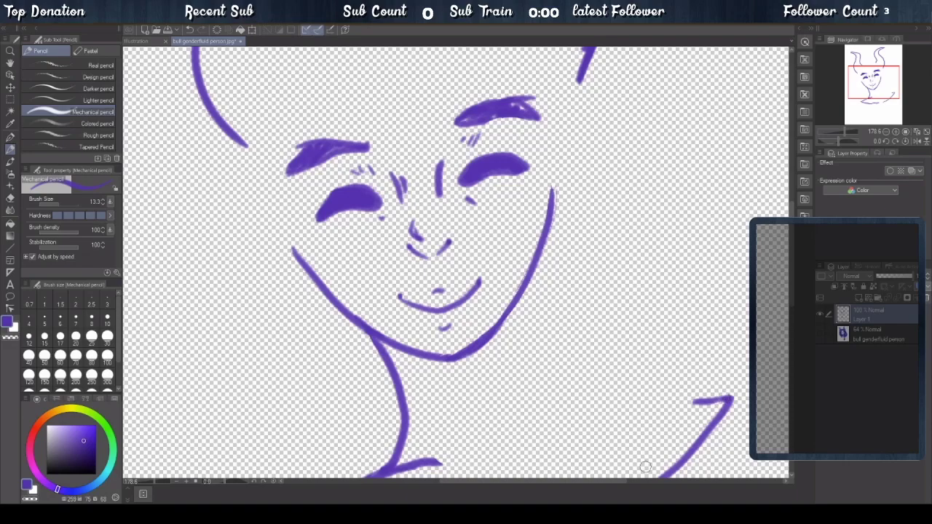
click(820, 333)
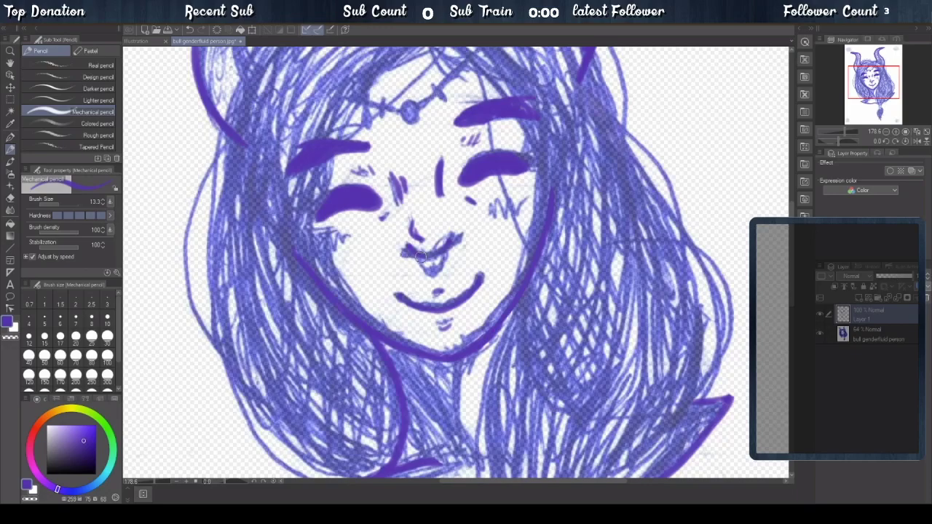
mouse_move(421, 264)
mouse_down()
mouse_move(443, 252)
mouse_move(431, 276)
mouse_move(447, 253)
mouse_move(426, 273)
mouse_move(436, 235)
mouse_up()
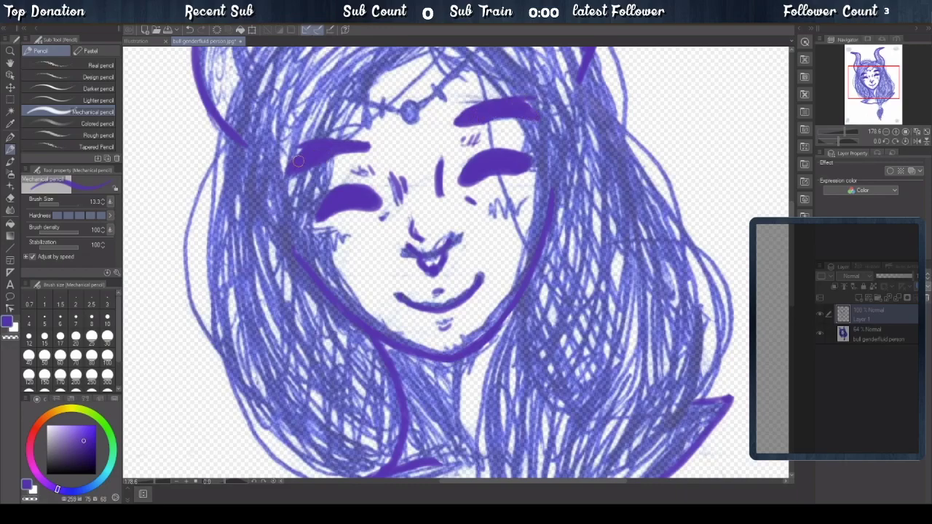
- Trace the curved inner ridge line running from tip to base on both horns
drag(791, 290, 800, 227)
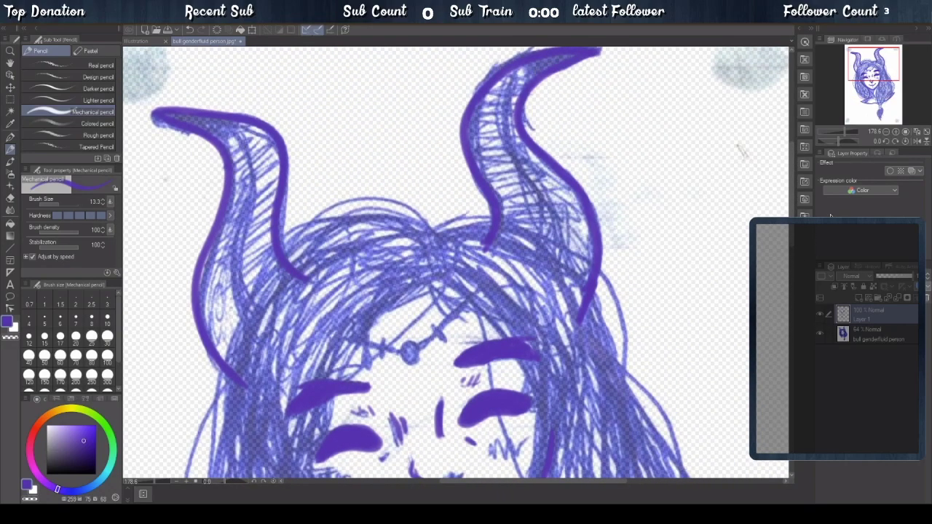
drag(793, 182, 793, 163)
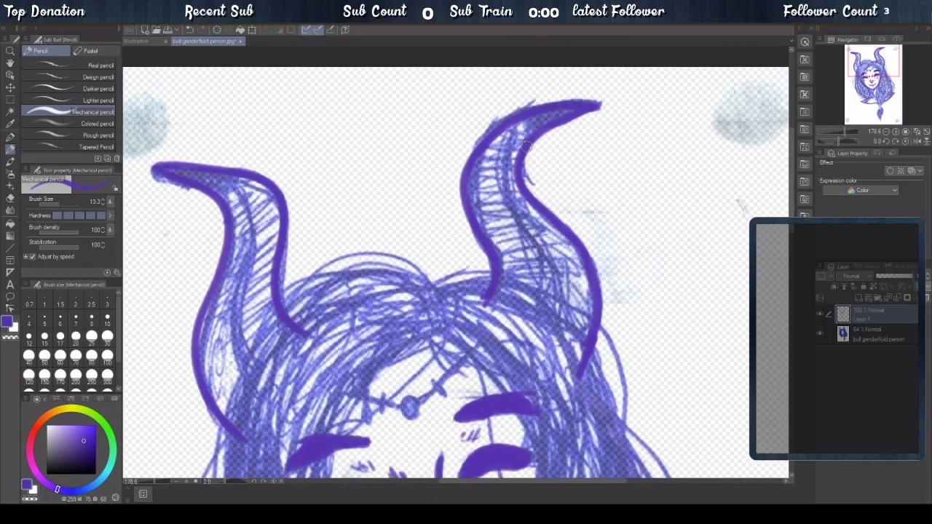
mouse_move(529, 110)
mouse_down()
mouse_move(509, 131)
mouse_move(503, 159)
mouse_move(519, 211)
mouse_move(565, 286)
mouse_move(547, 337)
mouse_up()
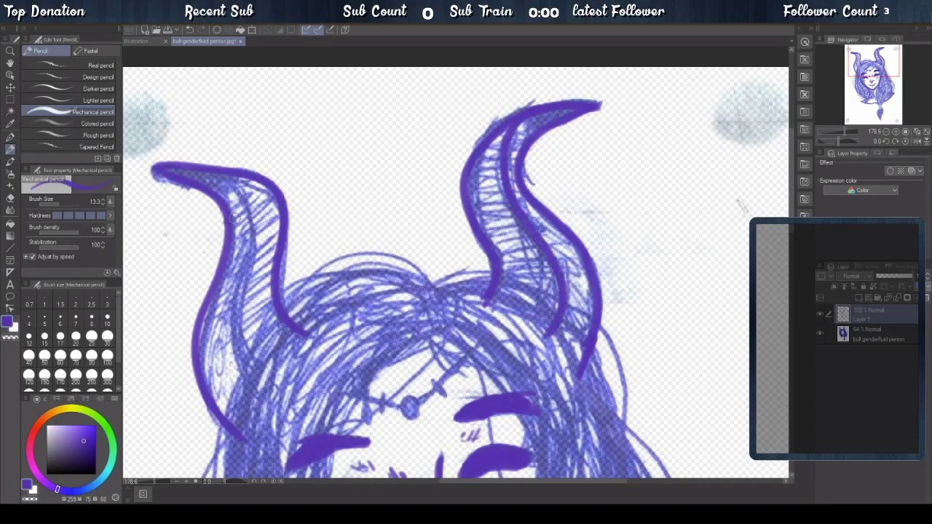
mouse_move(245, 191)
mouse_down()
mouse_move(250, 226)
mouse_move(236, 326)
mouse_move(290, 404)
mouse_up()
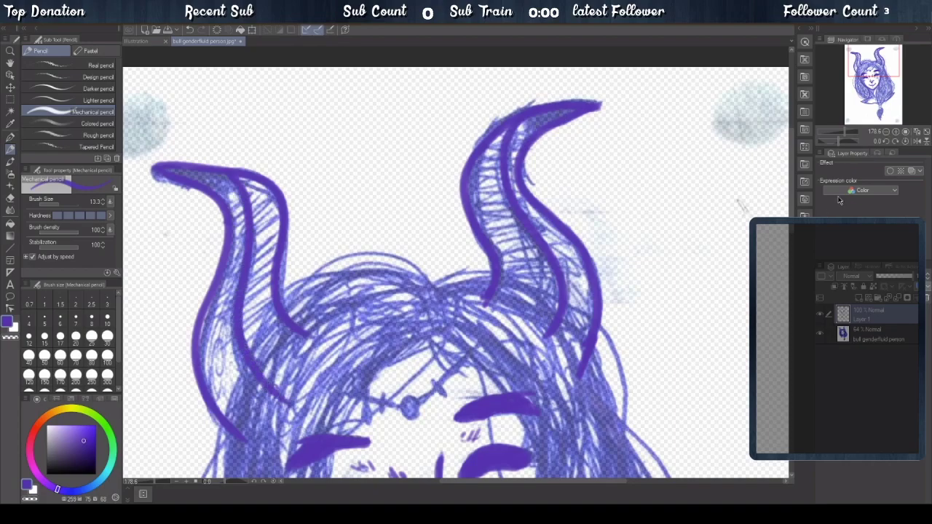
- Try to trace the zigzag blush mark under the right eye at stabilization 100 and at 22, undoing both attempts
scroll(791, 236, down, 3)
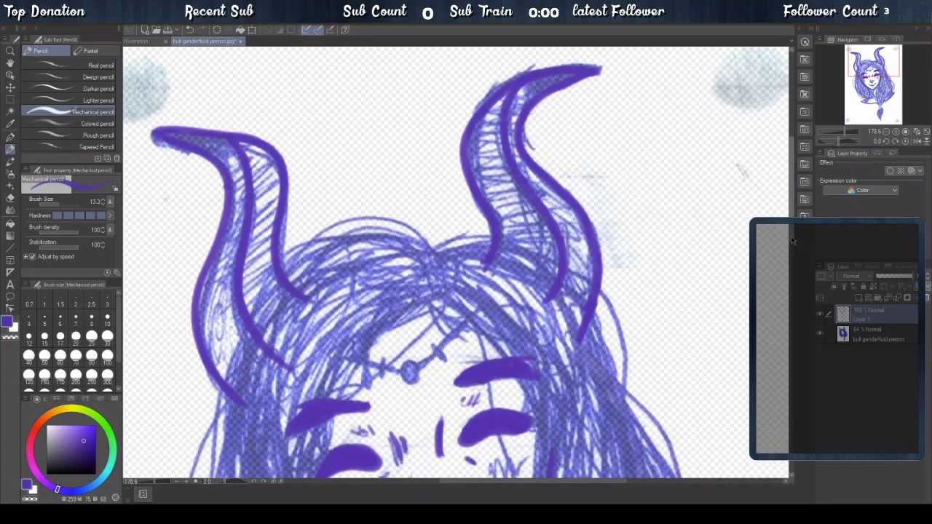
scroll(793, 250, down, 10)
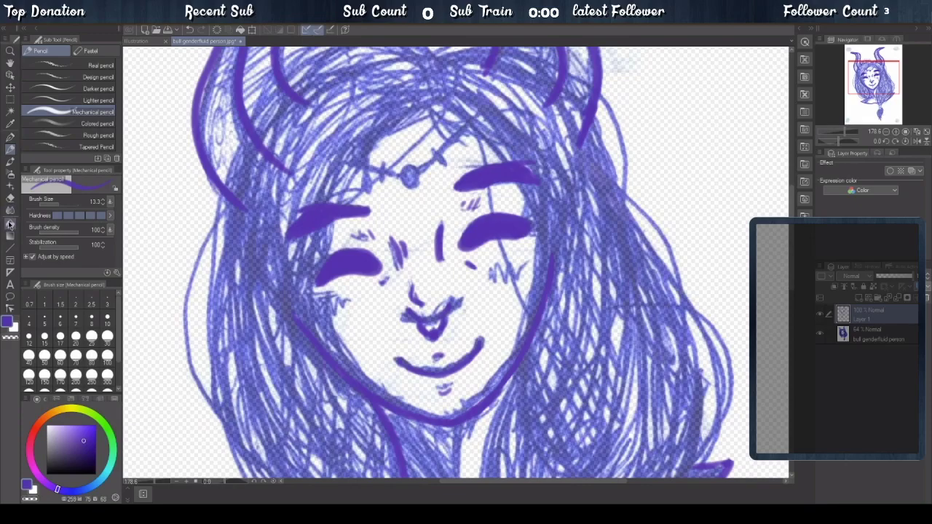
click(10, 197)
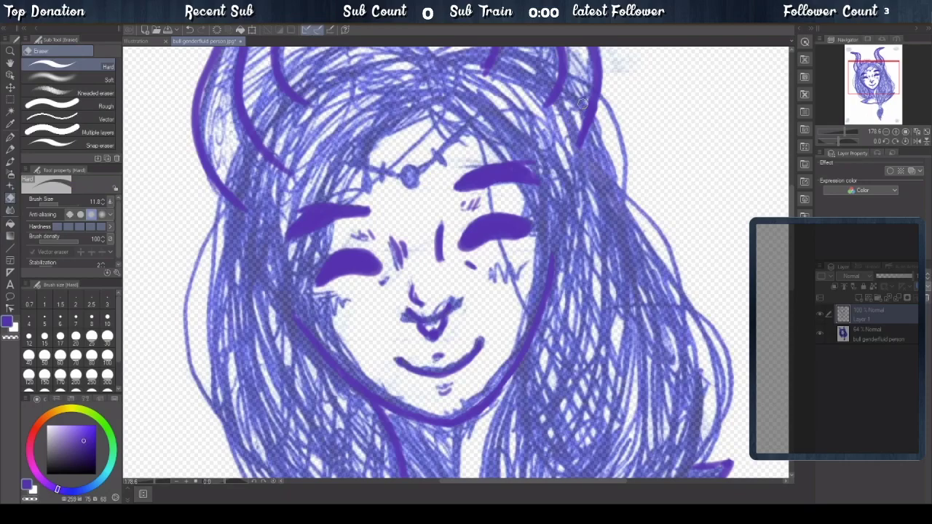
click(7, 140)
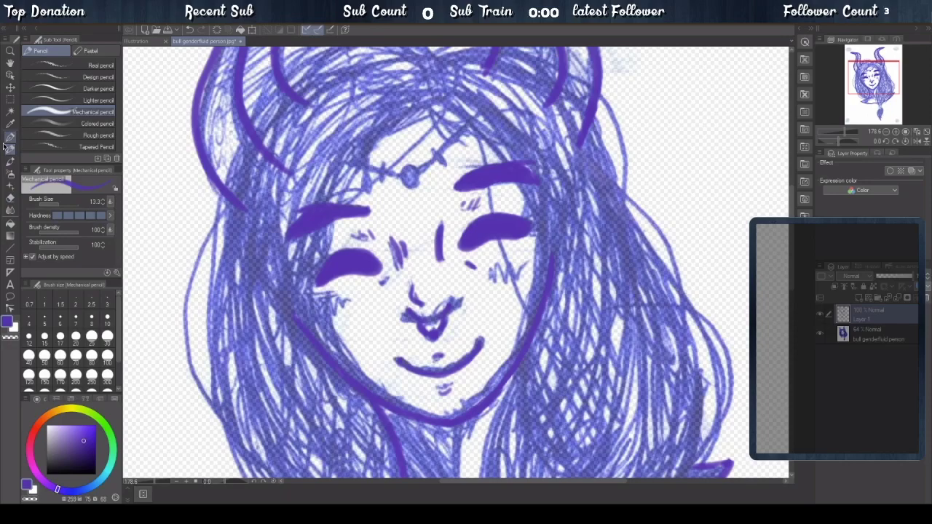
mouse_move(488, 273)
mouse_down()
mouse_move(527, 261)
mouse_move(520, 245)
mouse_up()
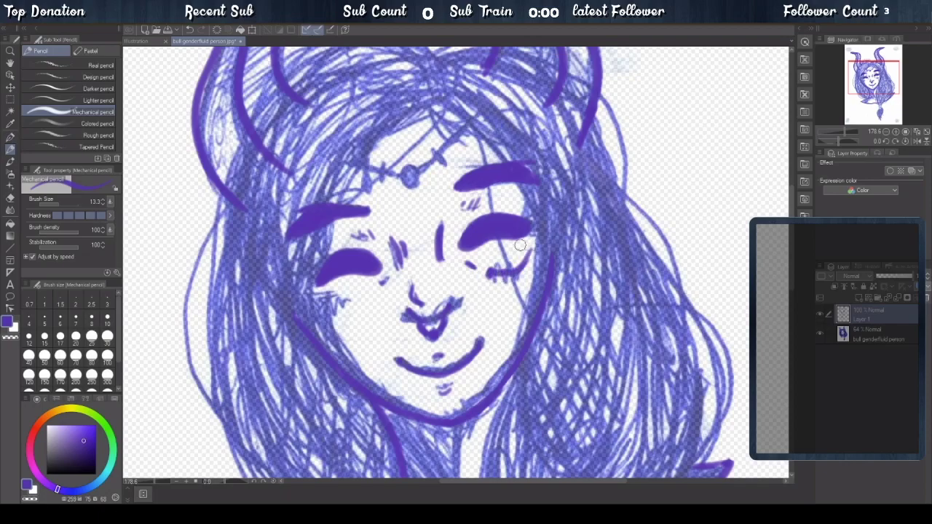
click(188, 30)
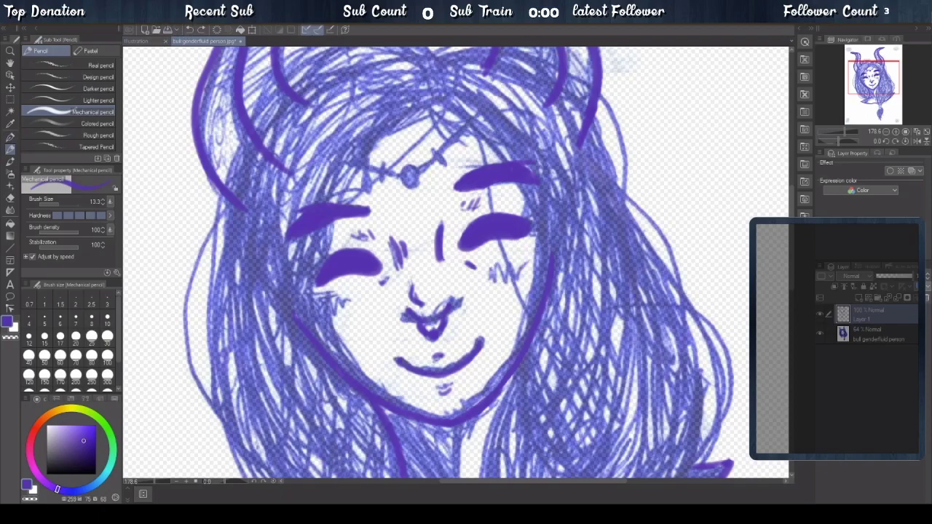
drag(75, 245, 68, 245)
mouse_move(492, 275)
mouse_down()
mouse_move(513, 265)
mouse_move(536, 256)
mouse_up()
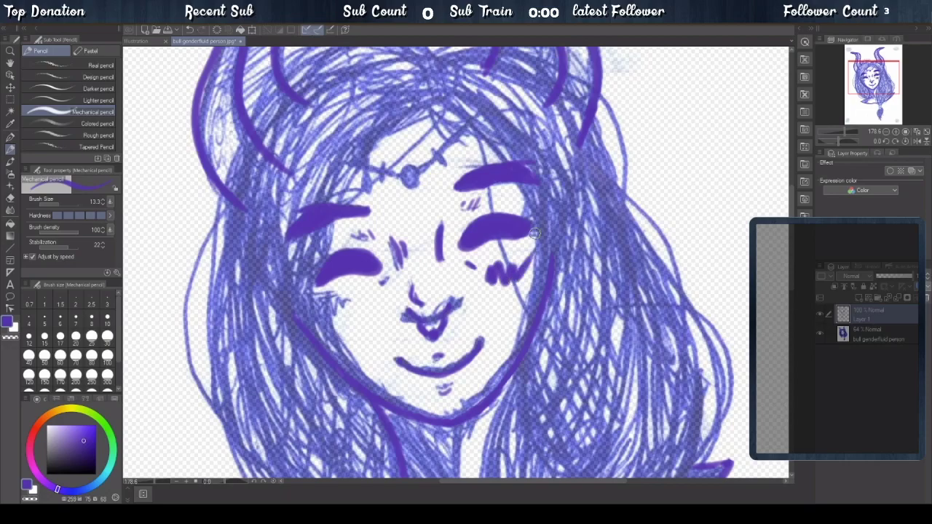
click(188, 29)
- Trace the forehead chain with a filled round bead and, at stabilization 100, a strand on each side with small cross ticks
drag(790, 264, 810, 257)
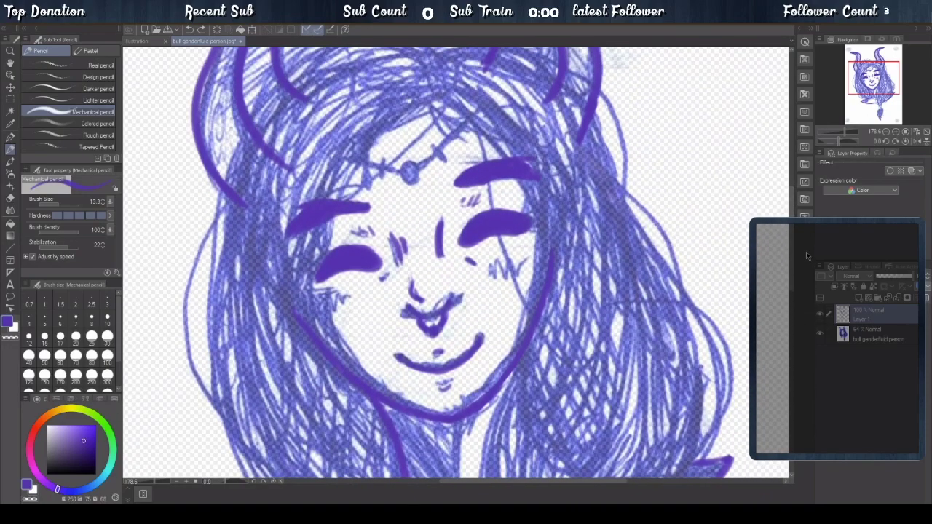
mouse_move(406, 172)
mouse_down()
mouse_move(419, 173)
mouse_move(477, 102)
mouse_up()
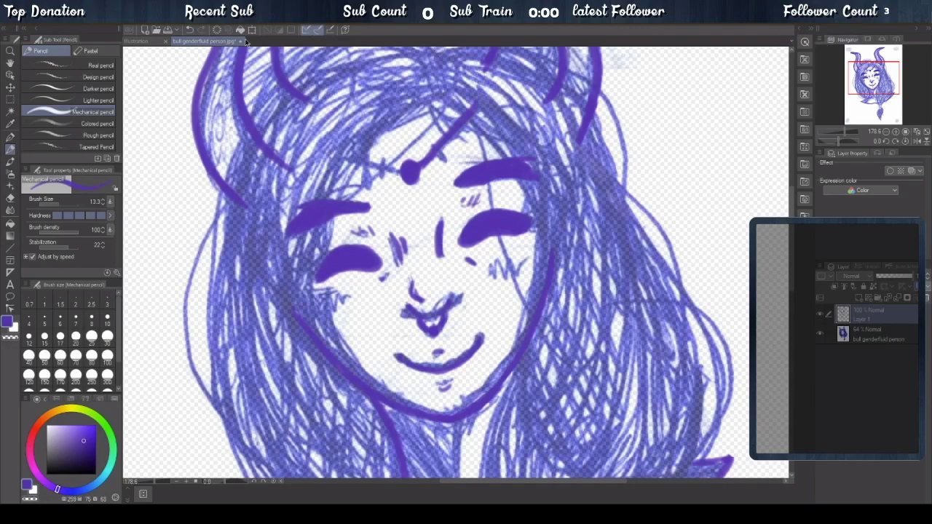
click(190, 29)
drag(71, 249, 179, 202)
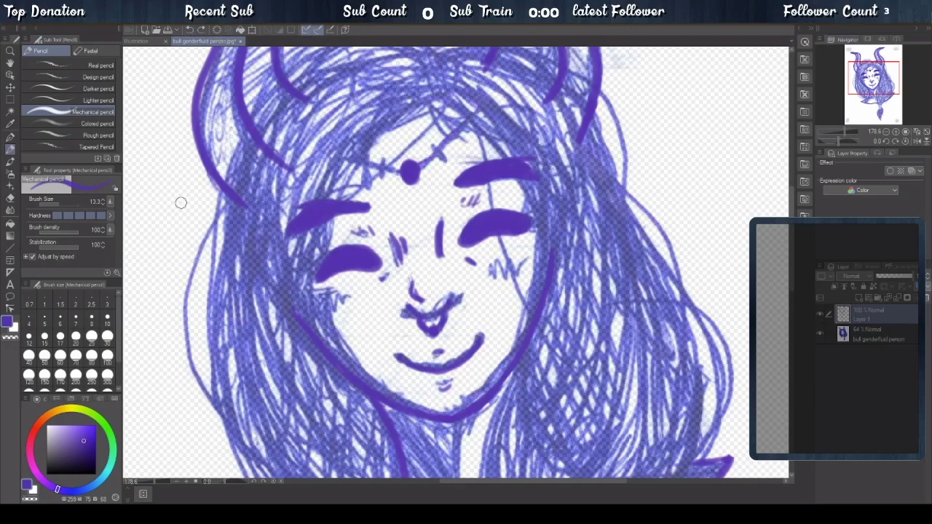
drag(434, 154, 489, 102)
mouse_move(325, 153)
mouse_down()
mouse_move(405, 170)
mouse_move(444, 158)
mouse_up()
drag(380, 159, 385, 172)
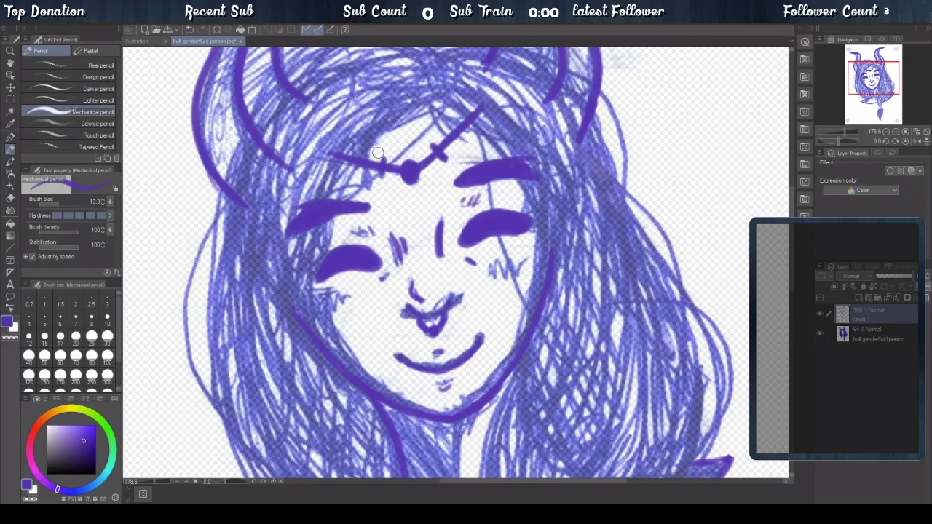
- Add a new layer above the line art and set the sub color to dark purple with hue 271, saturation 89 and value 43
scroll(792, 287, down, 5)
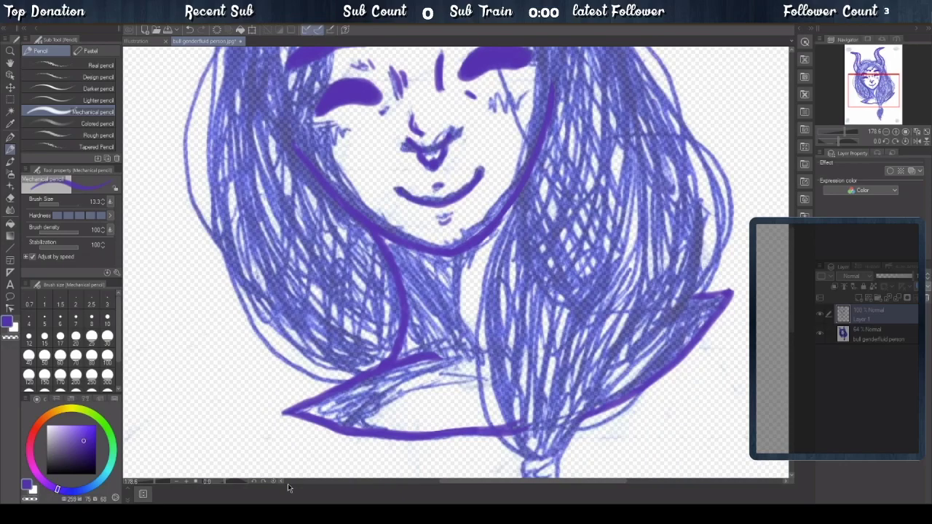
scroll(325, 235, down, 2)
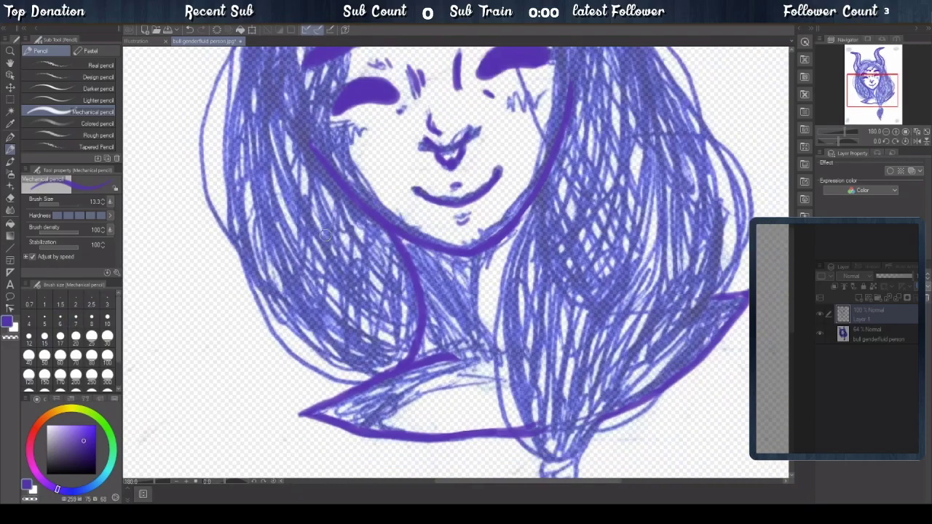
scroll(326, 234, down, 3)
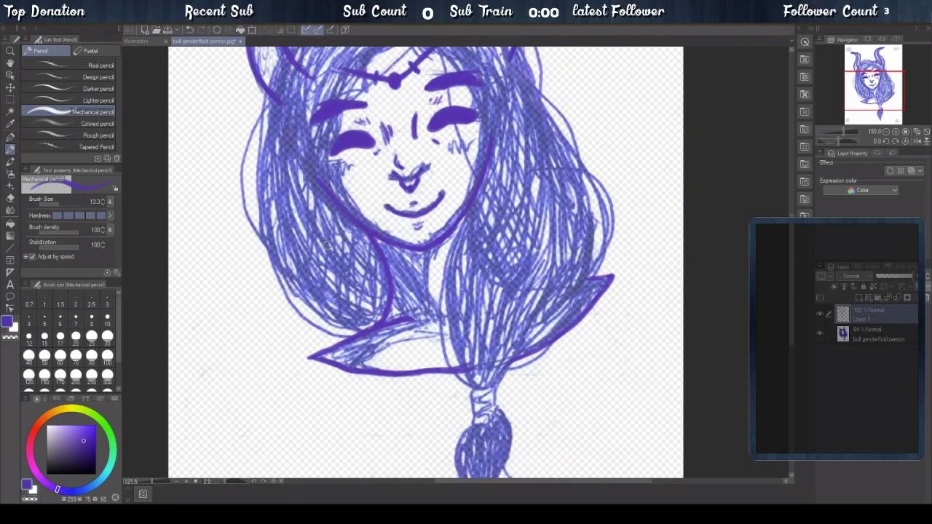
scroll(327, 248, down, 1)
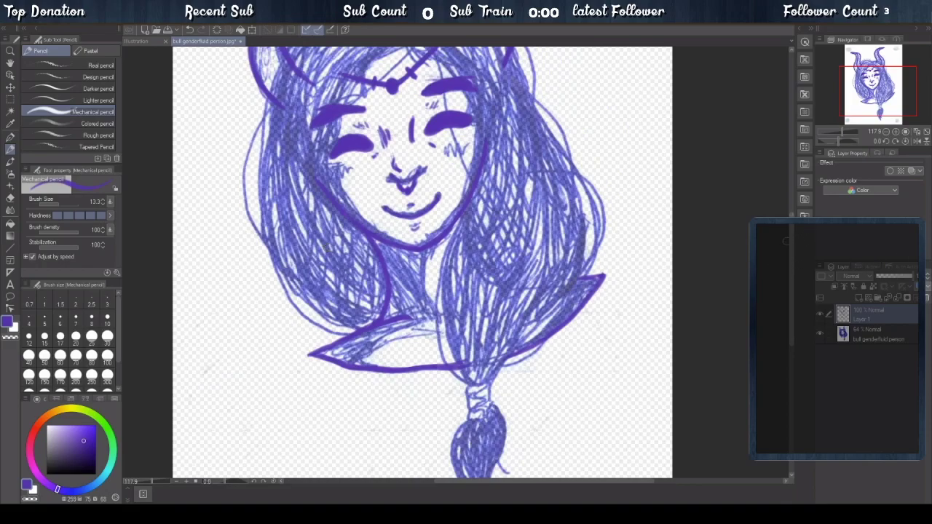
drag(792, 242, 811, 226)
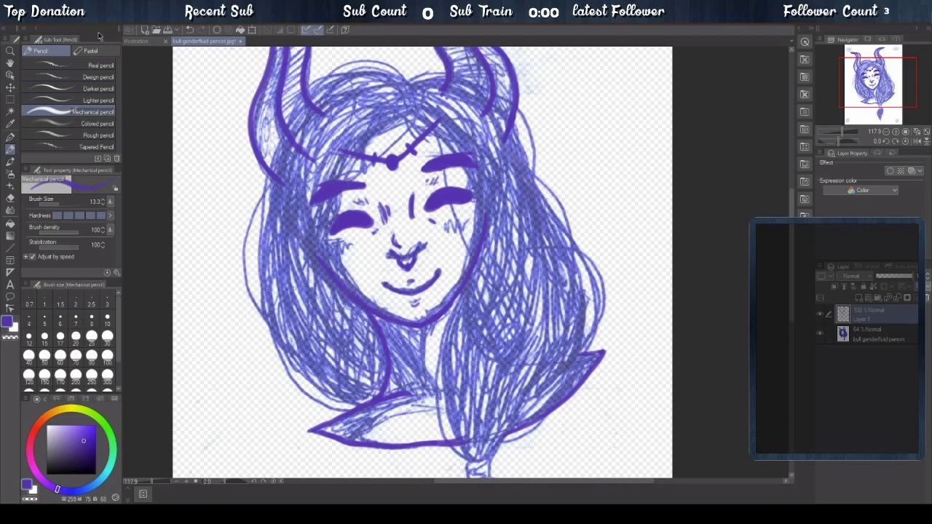
key(ctrl+shift+n)
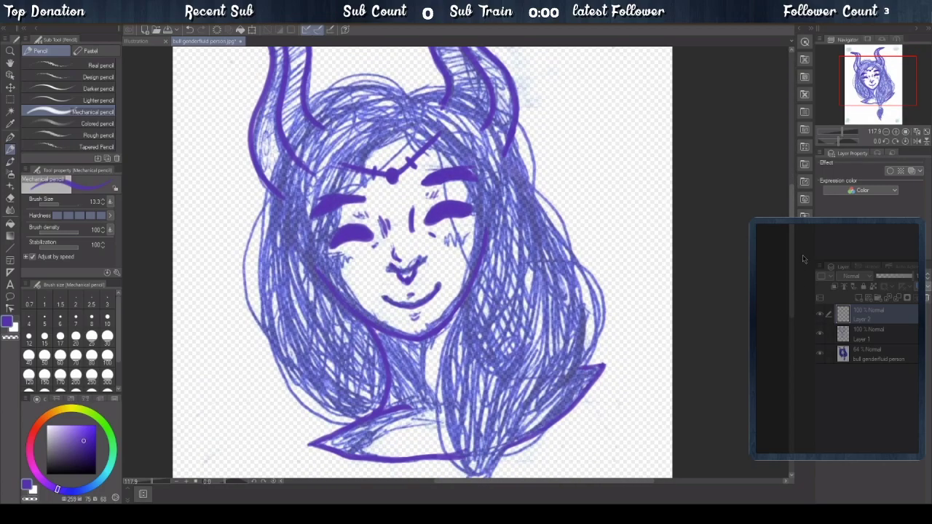
click(34, 498)
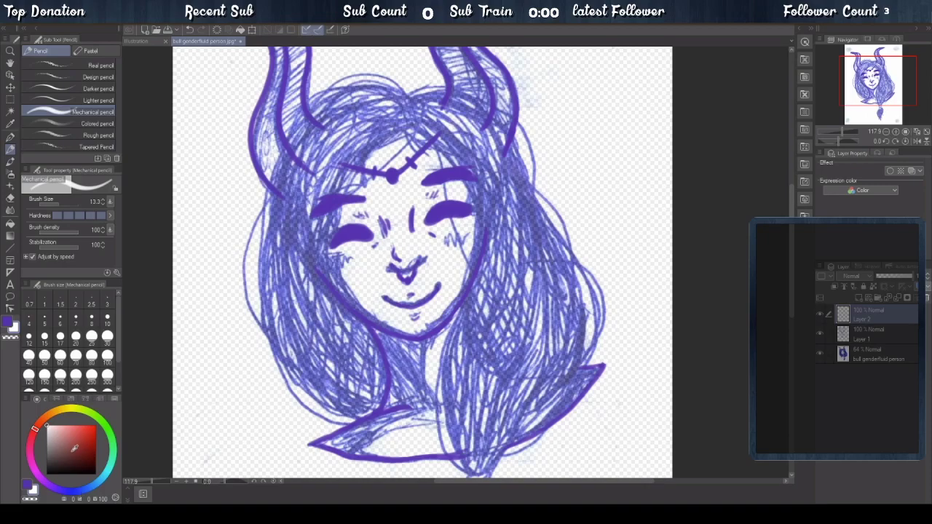
click(50, 484)
drag(84, 437, 90, 453)
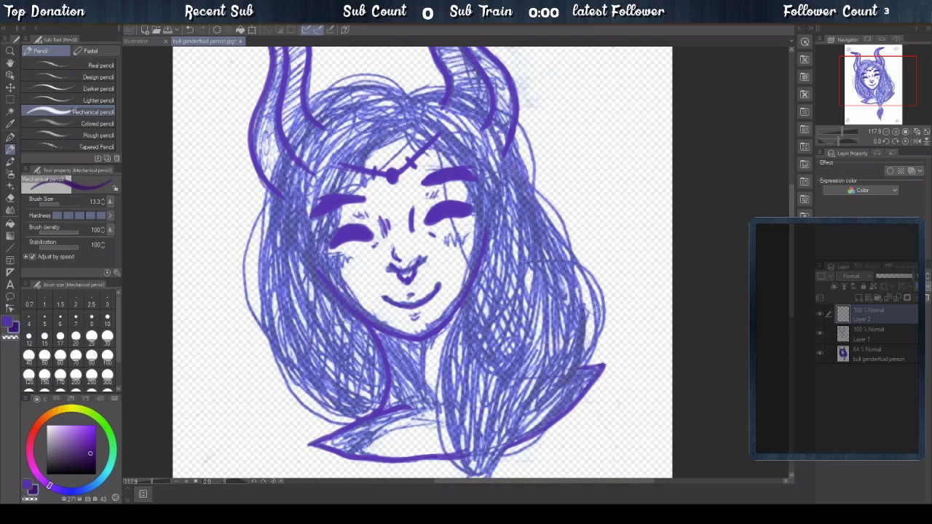
- Lower the stabilization to 20, try a dark hair strand from the parting across the forehead, and undo the test strokes
drag(607, 222, 632, 291)
click(190, 29)
click(78, 247)
mouse_move(413, 111)
mouse_down()
mouse_move(387, 163)
mouse_move(323, 210)
mouse_up()
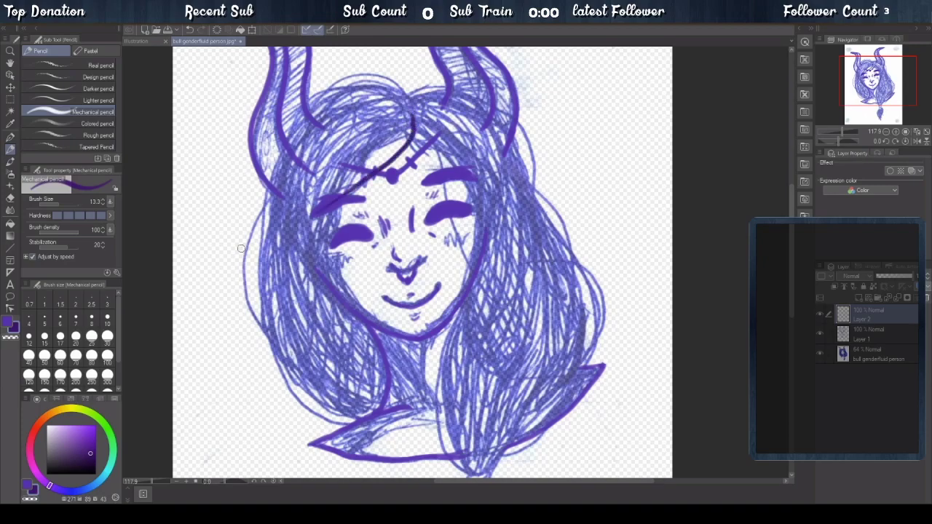
click(190, 30)
click(189, 29)
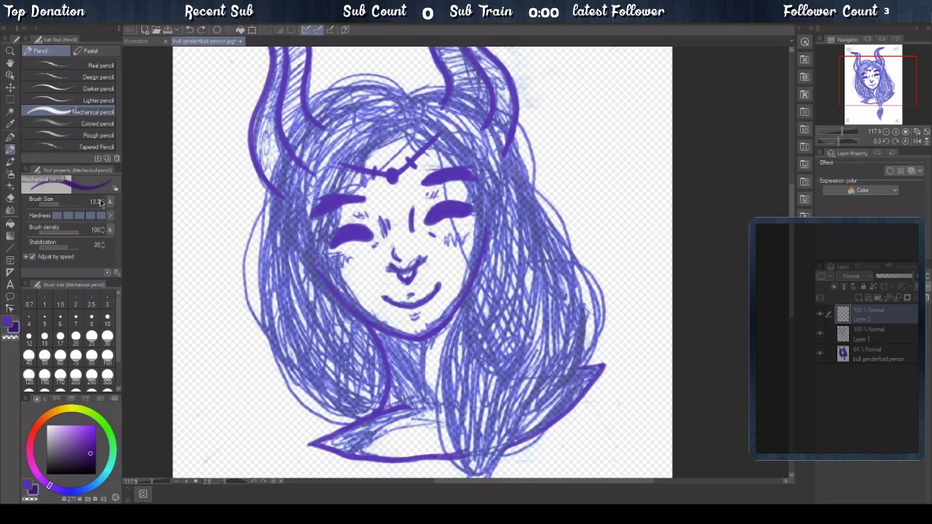
- Try thinner hair strands from the parting to the left temple, starting at brush size 5.7, and undo each one
drag(61, 202, 55, 203)
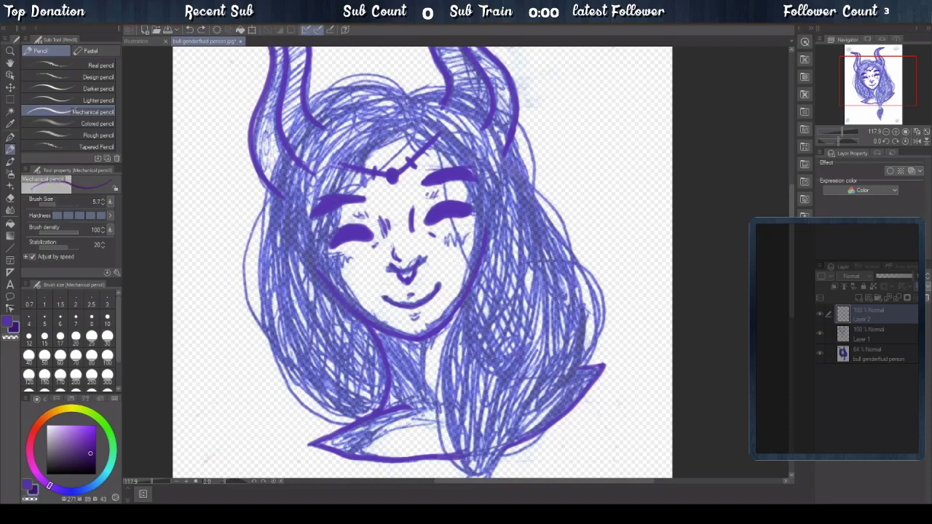
mouse_move(409, 116)
mouse_down()
mouse_move(415, 139)
mouse_move(350, 197)
mouse_move(313, 255)
mouse_up()
key(ctrl+z)
drag(57, 209, 57, 211)
mouse_move(409, 134)
mouse_down()
mouse_move(385, 164)
mouse_move(306, 222)
mouse_up()
click(189, 29)
- Set the brush size to 7.2 and trace the left outer hair edge from cheek height up to the crown
drag(57, 207, 60, 208)
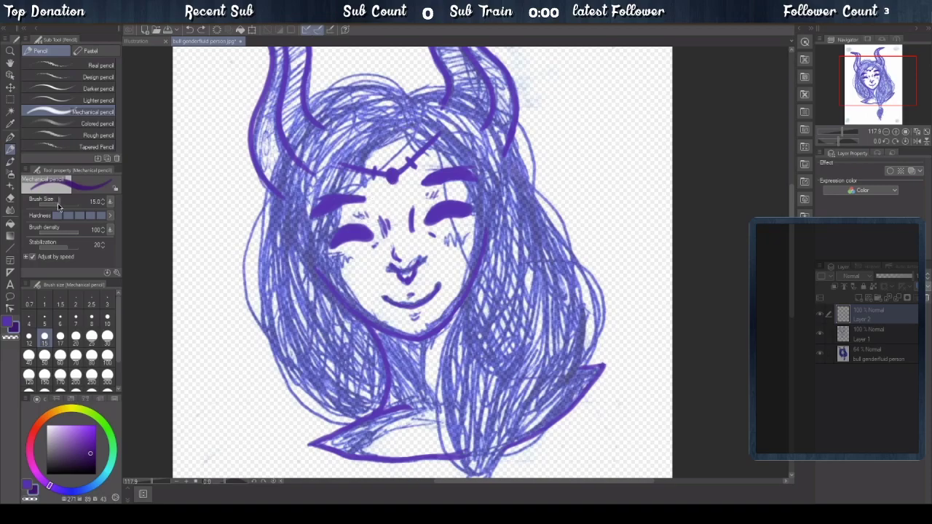
drag(59, 206, 56, 208)
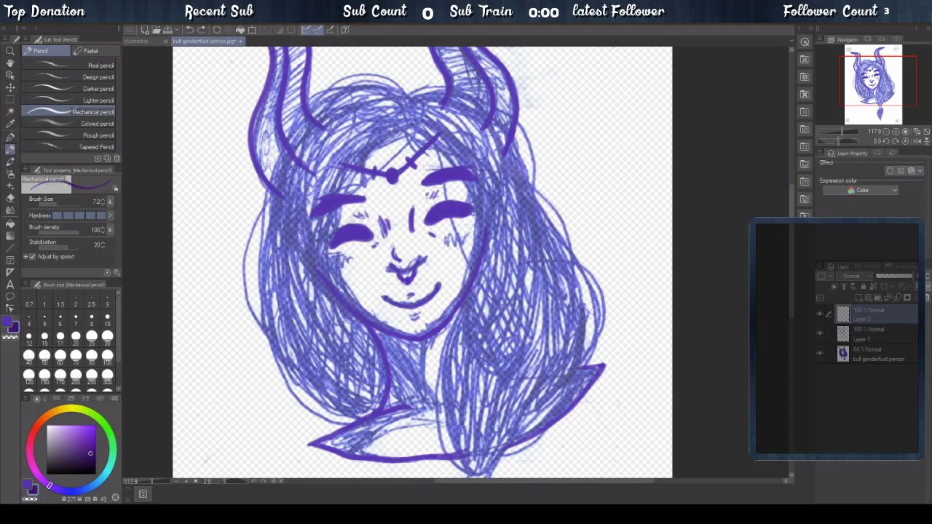
mouse_move(262, 302)
mouse_down()
mouse_move(261, 234)
mouse_move(313, 116)
mouse_move(344, 93)
mouse_up()
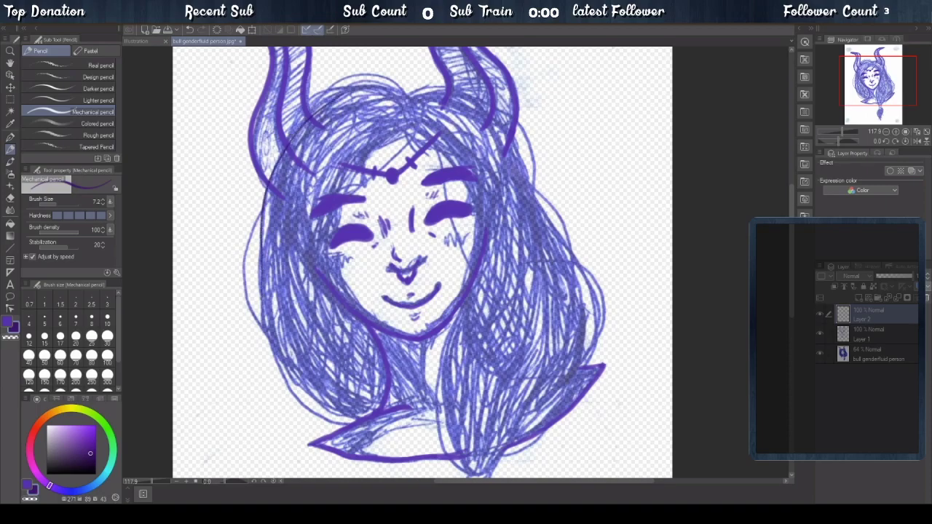
- Try a thin crown curve to the parting and several strands from the parting down past the left temple
mouse_move(288, 142)
mouse_down()
mouse_move(331, 87)
mouse_move(393, 86)
mouse_move(414, 111)
mouse_move(408, 144)
mouse_up()
drag(415, 135, 352, 195)
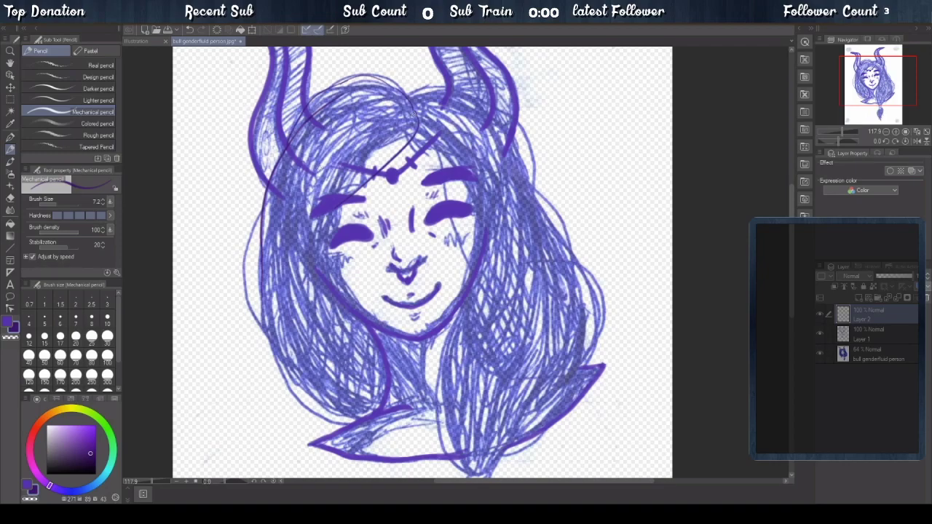
mouse_move(412, 109)
mouse_down()
mouse_move(410, 127)
mouse_move(372, 155)
mouse_up()
mouse_move(342, 191)
mouse_down()
mouse_move(316, 256)
mouse_move(323, 351)
mouse_up()
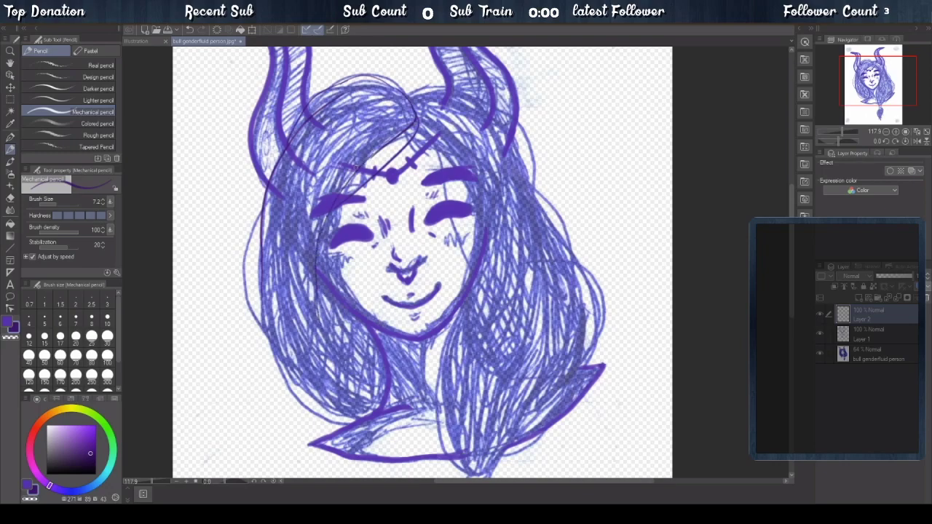
drag(378, 142, 324, 258)
drag(334, 304, 340, 329)
drag(329, 221, 327, 296)
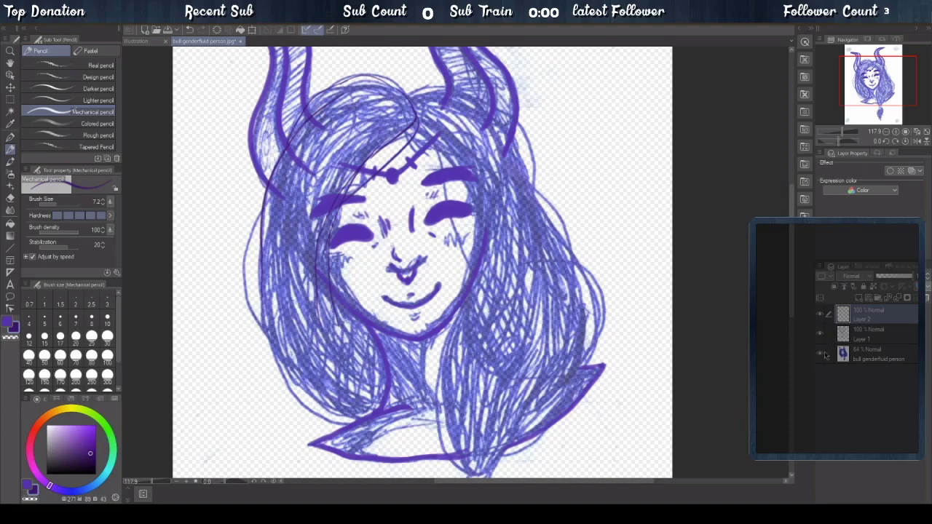
- Hide the scanned sketch layer and undo all the thin hair strokes, including the left outer edge
click(820, 353)
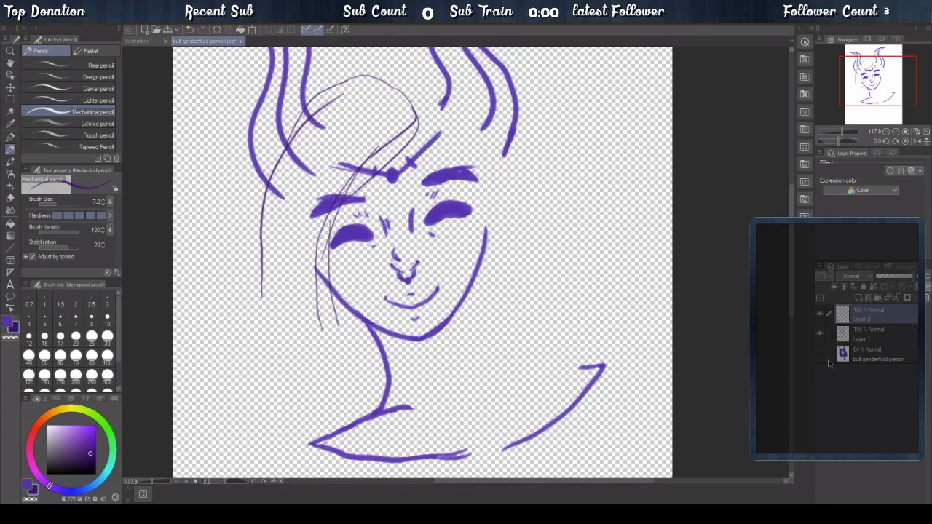
click(194, 28)
click(195, 29)
click(195, 29)
click(196, 29)
click(195, 28)
click(195, 28)
click(194, 29)
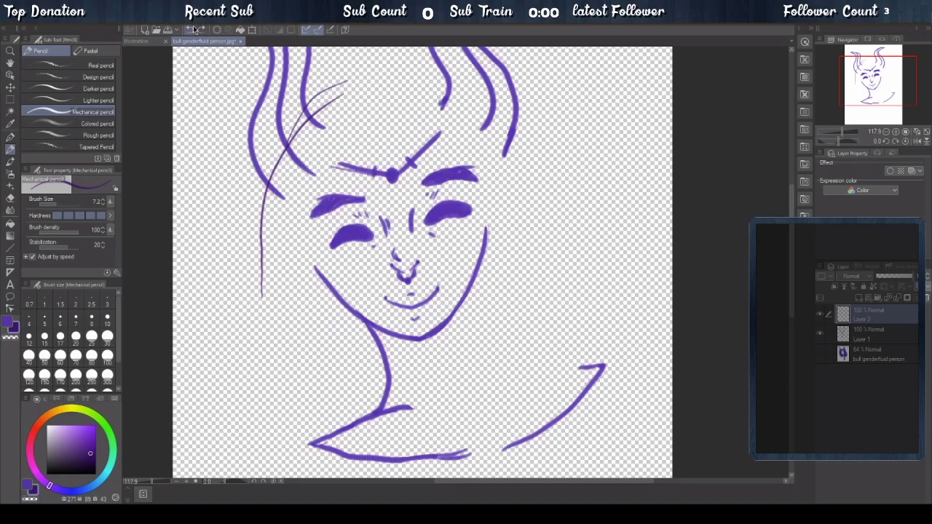
click(195, 30)
click(187, 28)
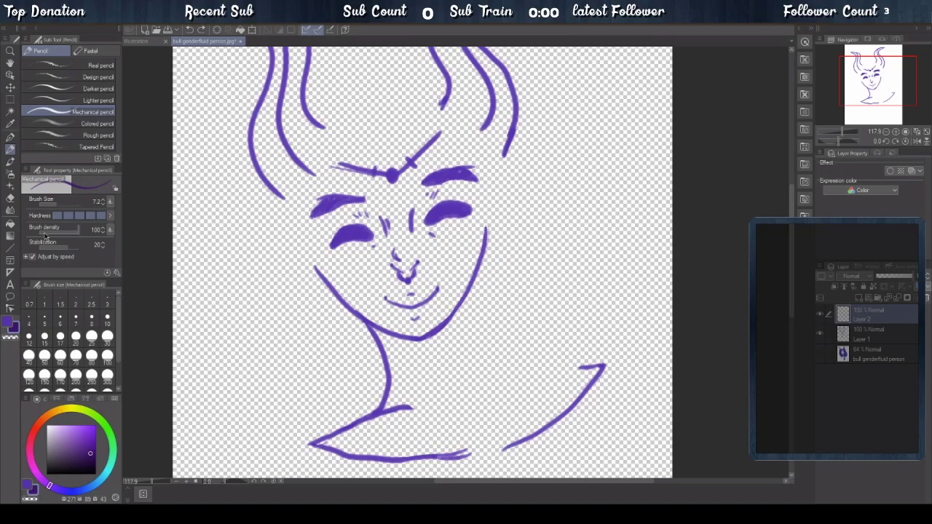
- Show the scanned sketch again with Layer 2 active, adjust the hard eraser's size, and return to the Mechanical pencil
click(11, 197)
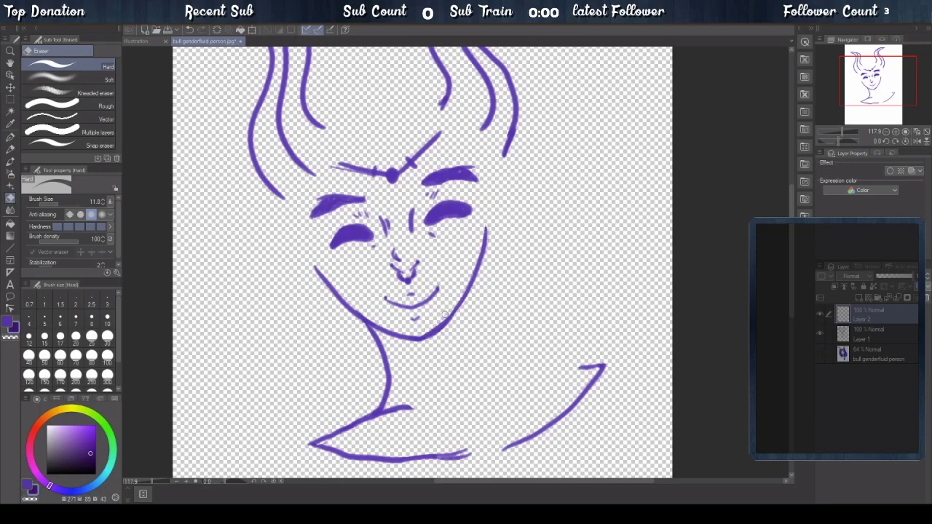
click(874, 333)
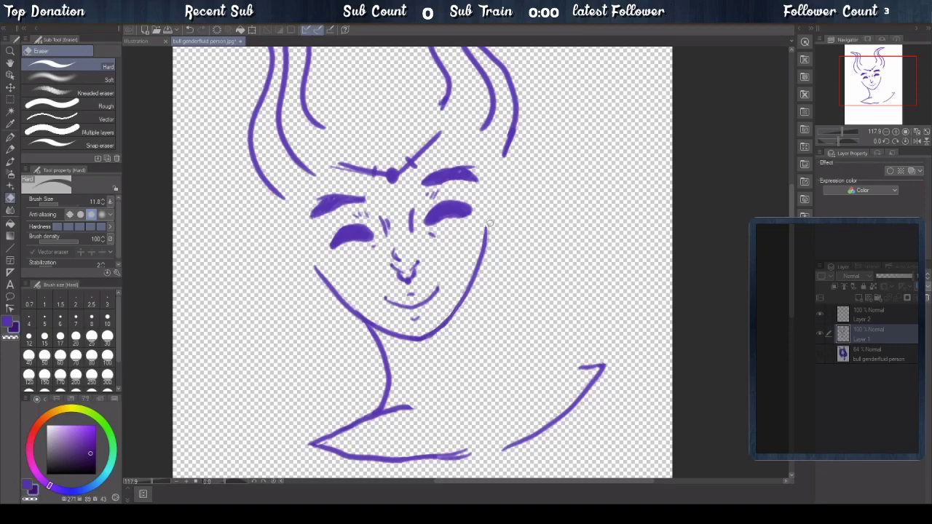
click(892, 315)
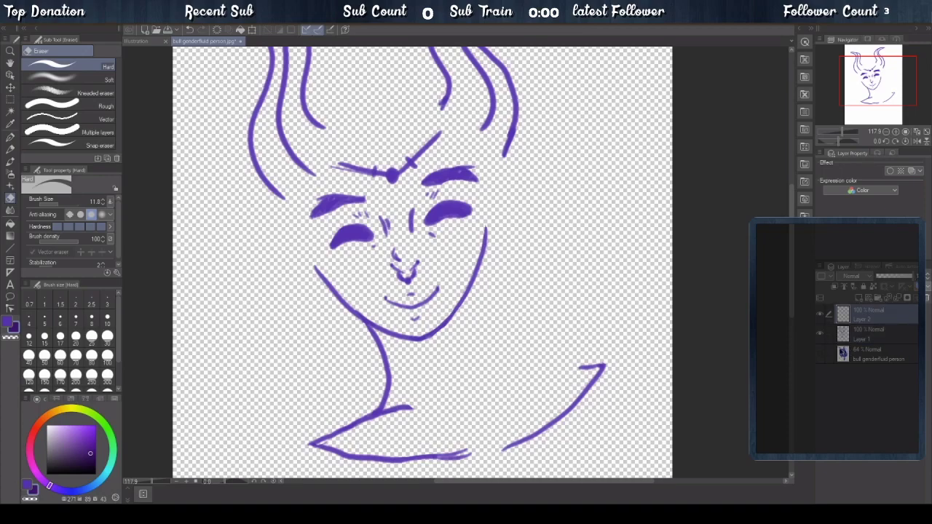
click(821, 354)
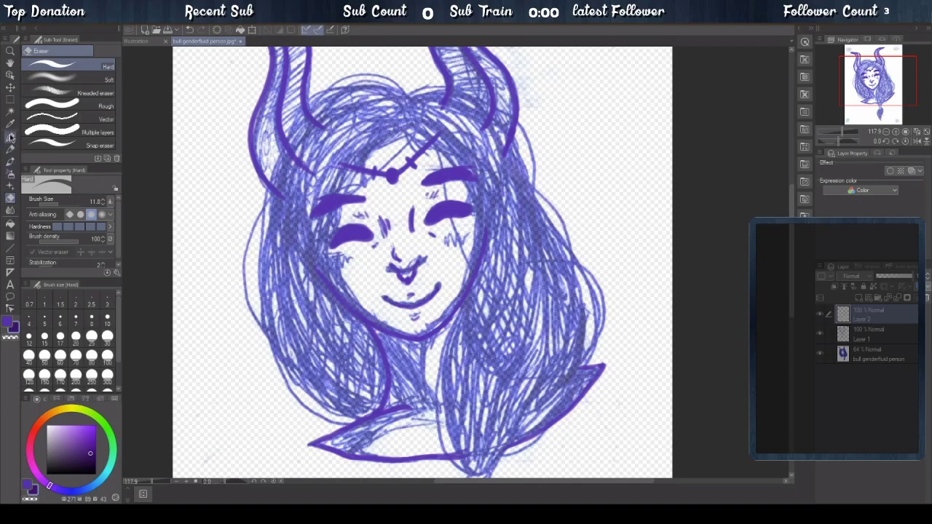
drag(60, 203, 63, 202)
click(11, 149)
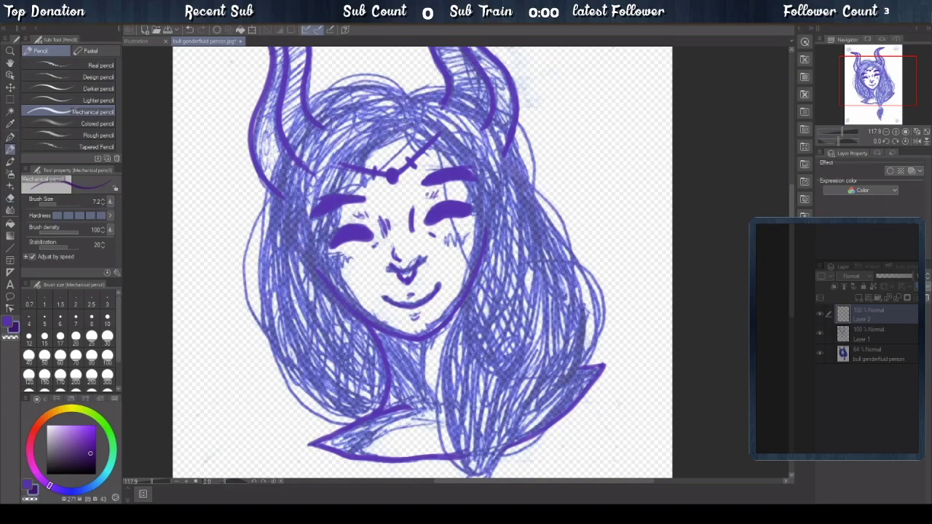
- Set the pencil's brush size to 9.2 and trace two overlapping strands from the parting across the forehead to the left cheek
mouse_move(413, 115)
mouse_down()
mouse_move(397, 156)
mouse_move(325, 216)
mouse_up()
key(ctrl+z)
drag(58, 203, 77, 205)
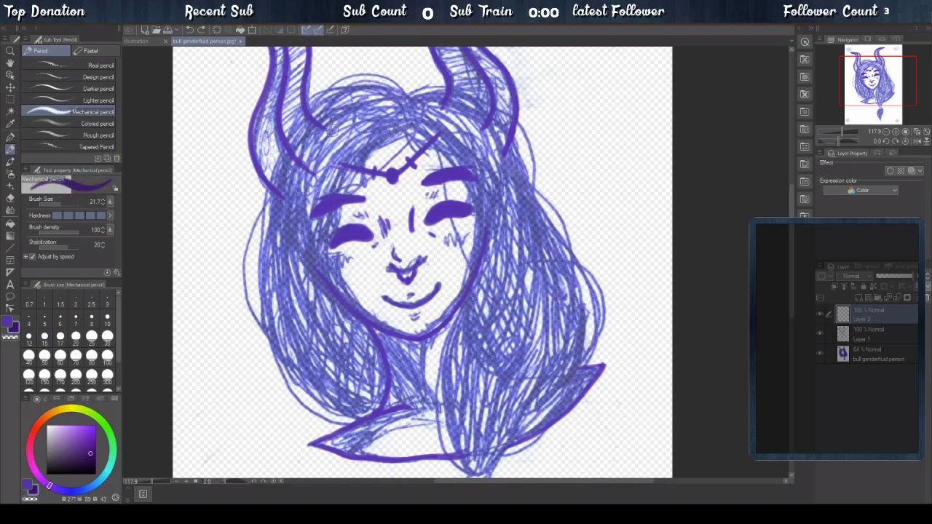
drag(59, 207, 51, 207)
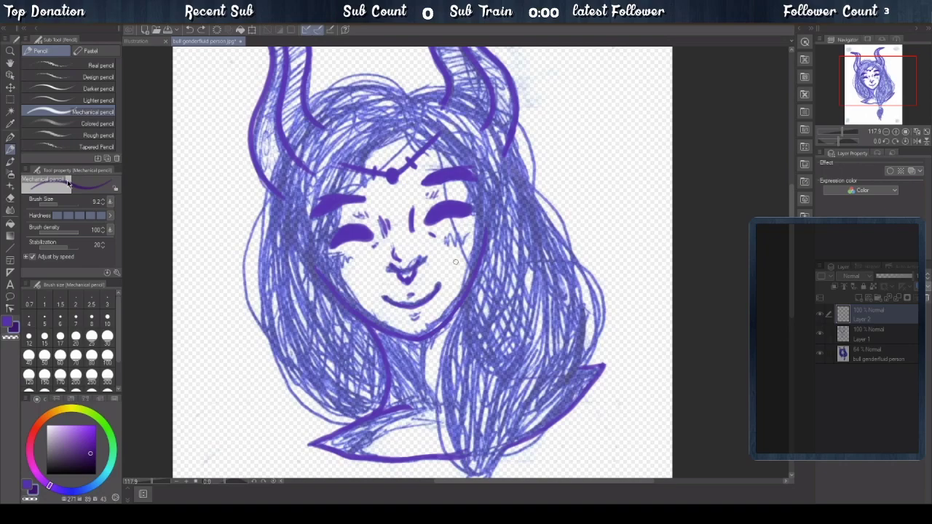
mouse_move(412, 110)
mouse_down()
mouse_move(404, 145)
mouse_move(331, 211)
mouse_move(310, 284)
mouse_up()
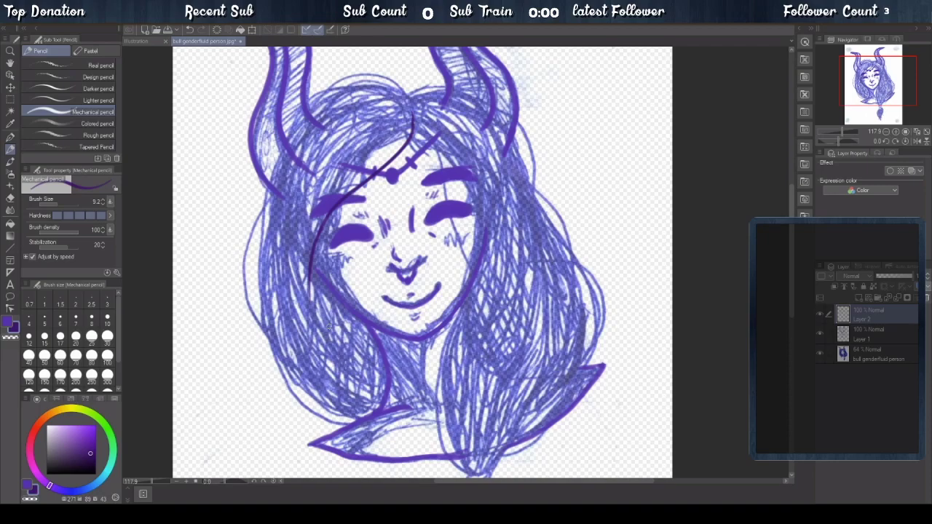
mouse_move(406, 93)
mouse_down()
mouse_move(388, 152)
mouse_move(355, 166)
mouse_move(336, 190)
mouse_move(316, 275)
mouse_up()
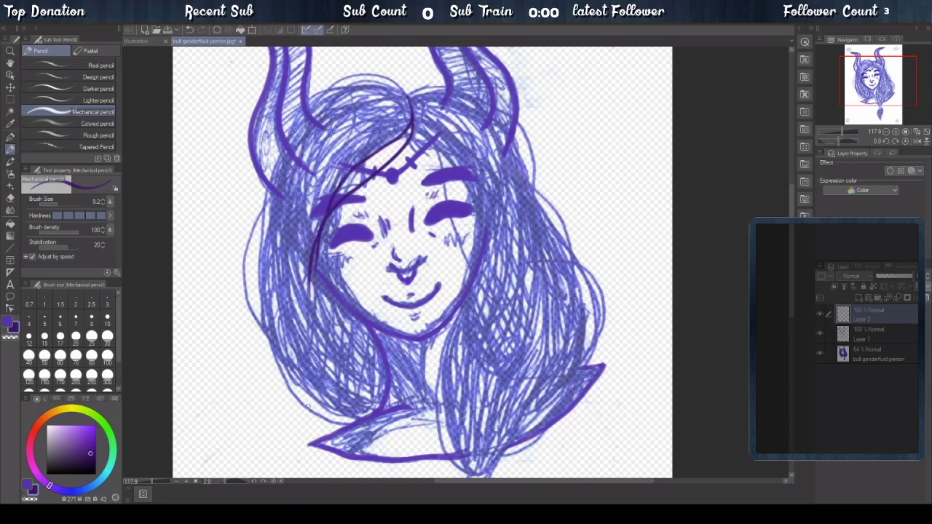
- Trace the left outer hair edge from the collar up over the crown to the parting, redrawing the second crown stroke
mouse_move(359, 422)
mouse_down()
mouse_move(320, 422)
mouse_move(262, 286)
mouse_up()
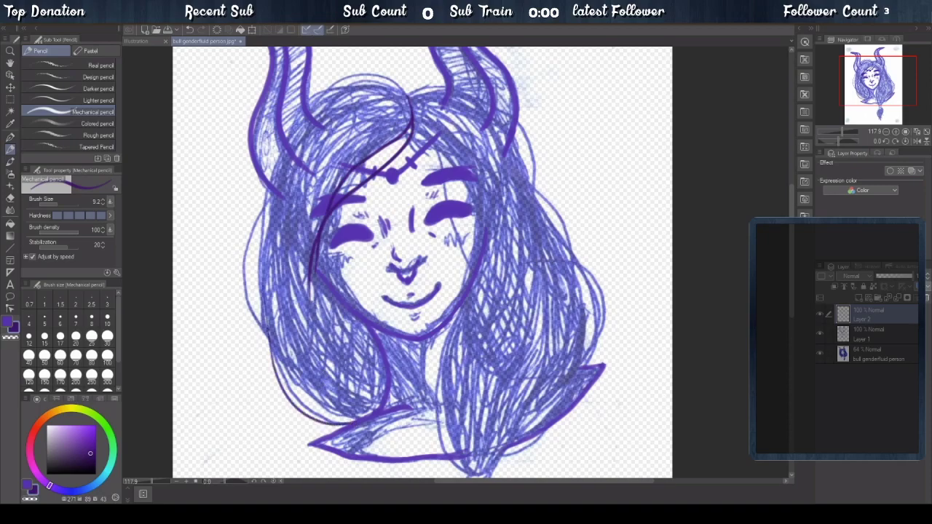
mouse_move(287, 366)
mouse_down()
mouse_move(277, 355)
mouse_move(268, 241)
mouse_up()
mouse_move(265, 325)
mouse_down()
mouse_move(262, 227)
mouse_move(271, 181)
mouse_move(299, 135)
mouse_move(348, 85)
mouse_move(377, 82)
mouse_move(411, 100)
mouse_up()
mouse_move(276, 167)
mouse_down()
mouse_move(295, 113)
mouse_move(320, 86)
mouse_move(392, 76)
mouse_move(409, 98)
mouse_up()
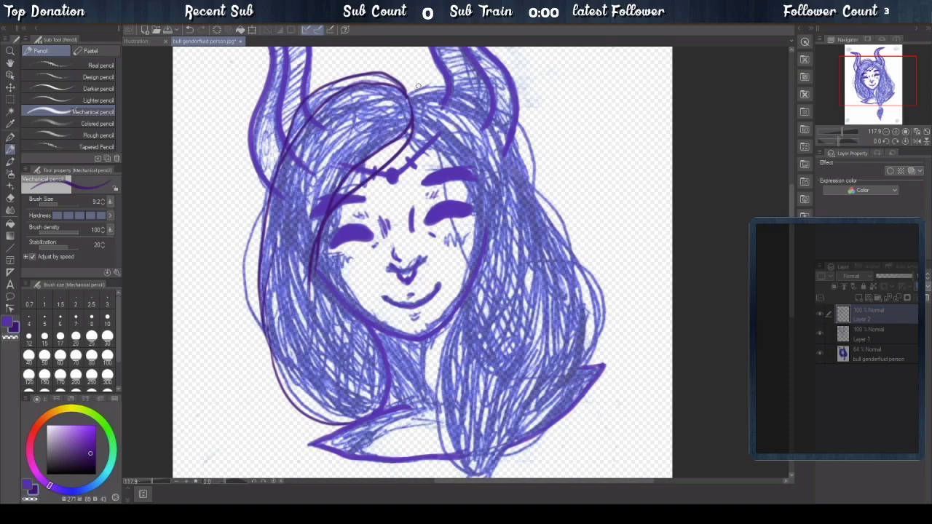
click(189, 30)
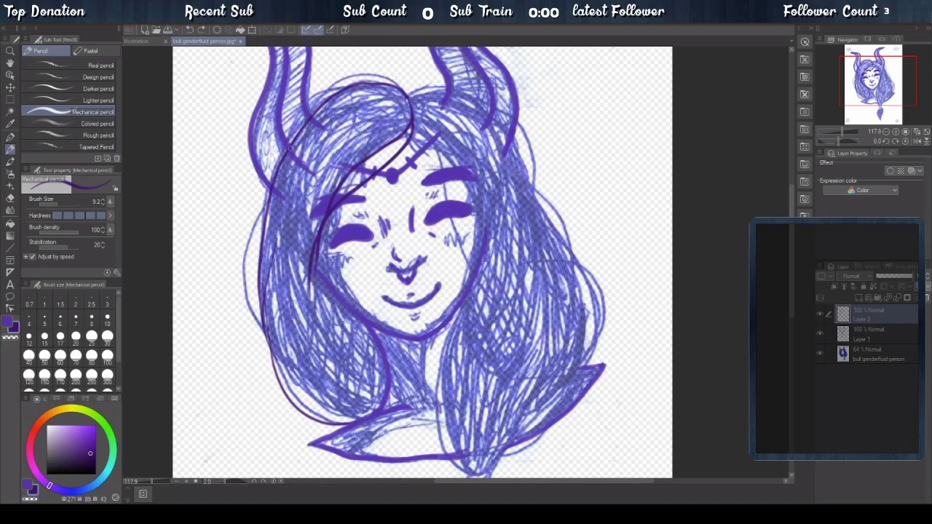
mouse_move(278, 166)
mouse_down()
mouse_move(313, 93)
mouse_move(345, 87)
mouse_move(333, 97)
mouse_move(327, 87)
mouse_move(343, 77)
mouse_move(401, 91)
mouse_up()
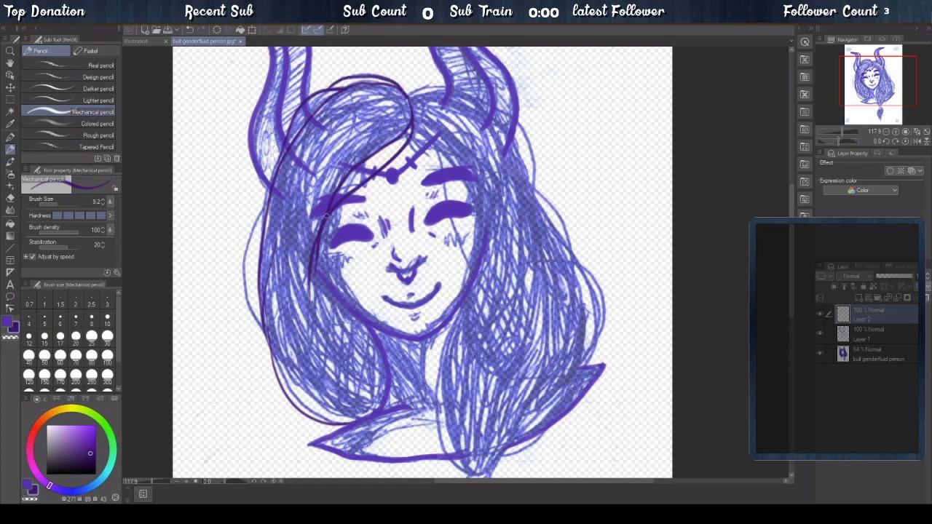
- Add a bulging outer strand beside the left hair edge, trim its overshooting tip, and trace an inner line down to the collar
drag(281, 143, 268, 218)
mouse_move(274, 173)
mouse_down()
mouse_move(245, 239)
mouse_move(240, 281)
mouse_move(250, 316)
mouse_move(273, 335)
mouse_up()
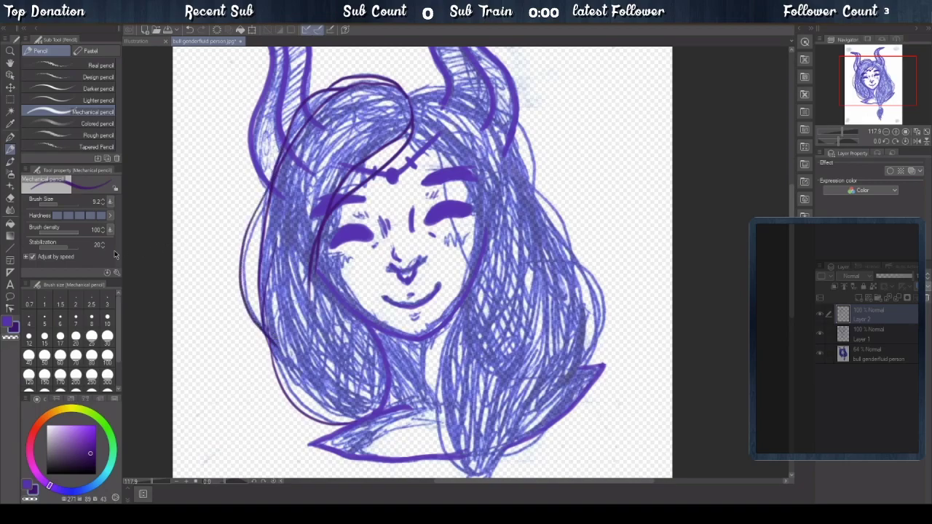
click(10, 186)
click(10, 199)
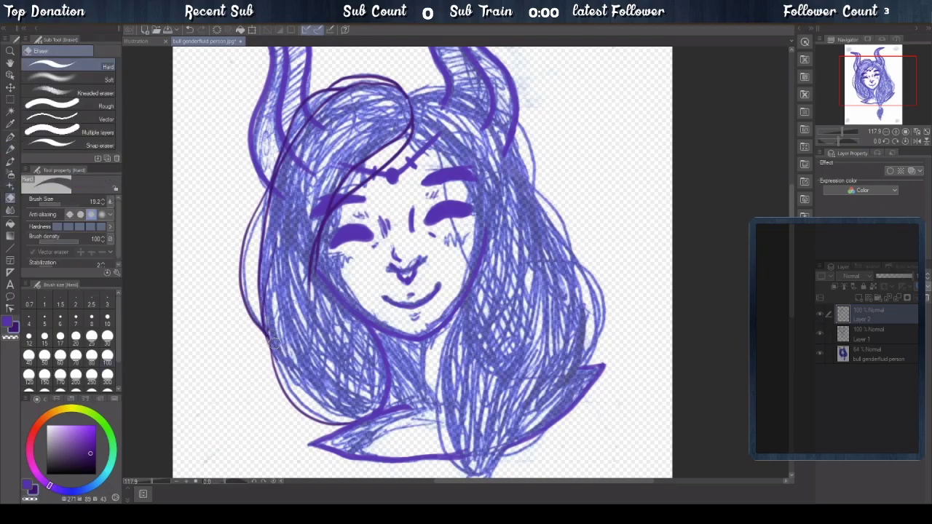
click(10, 146)
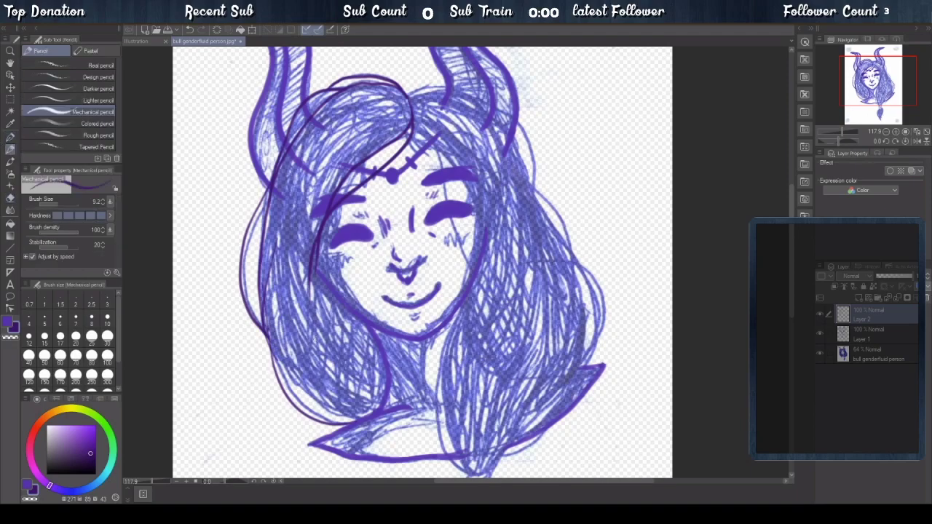
mouse_move(262, 330)
mouse_down()
mouse_move(309, 395)
mouse_move(364, 419)
mouse_up()
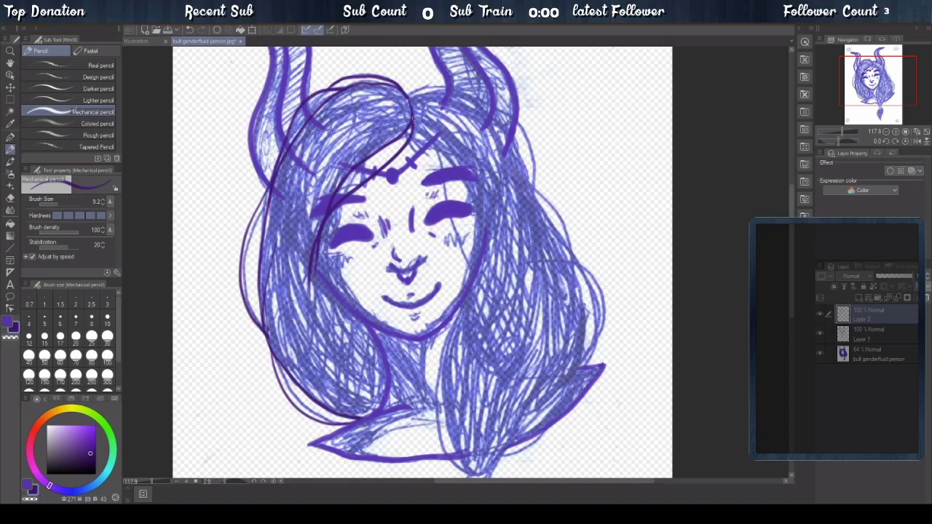
- Trace two strands from the parting down the right side of the face and the inner hair edge down toward the hair tie
mouse_move(414, 124)
mouse_down()
mouse_move(439, 137)
mouse_move(493, 252)
mouse_up()
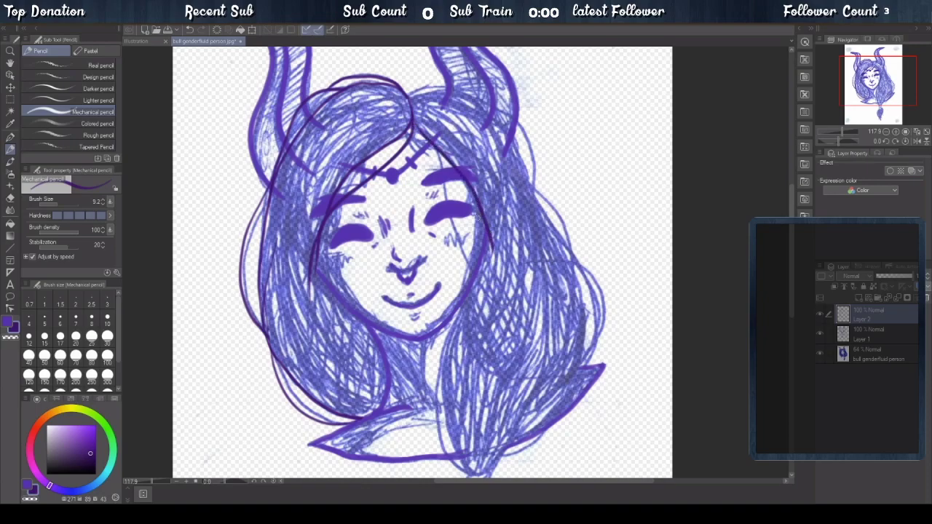
mouse_move(438, 147)
mouse_down()
mouse_move(444, 197)
mouse_move(486, 319)
mouse_up()
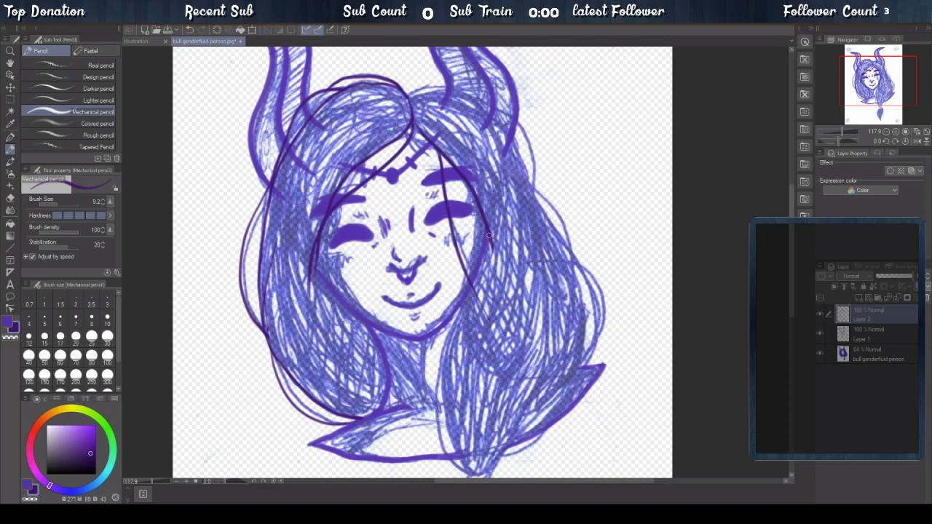
mouse_move(468, 295)
mouse_down()
mouse_move(449, 329)
mouse_move(437, 407)
mouse_move(446, 459)
mouse_move(464, 472)
mouse_up()
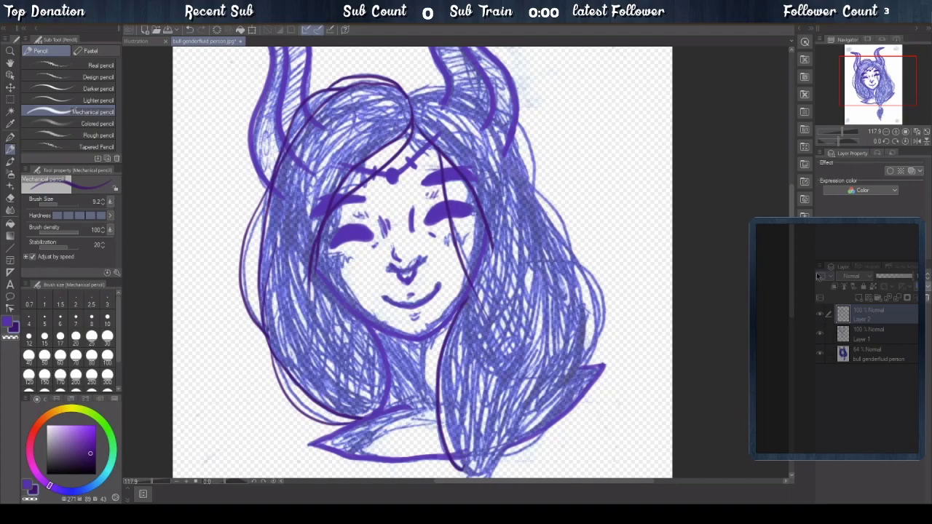
- Clean up the lower end of the right inner hair edge with the hard eraser and redraw its tip to meet the hair tie
scroll(799, 297, down, 2)
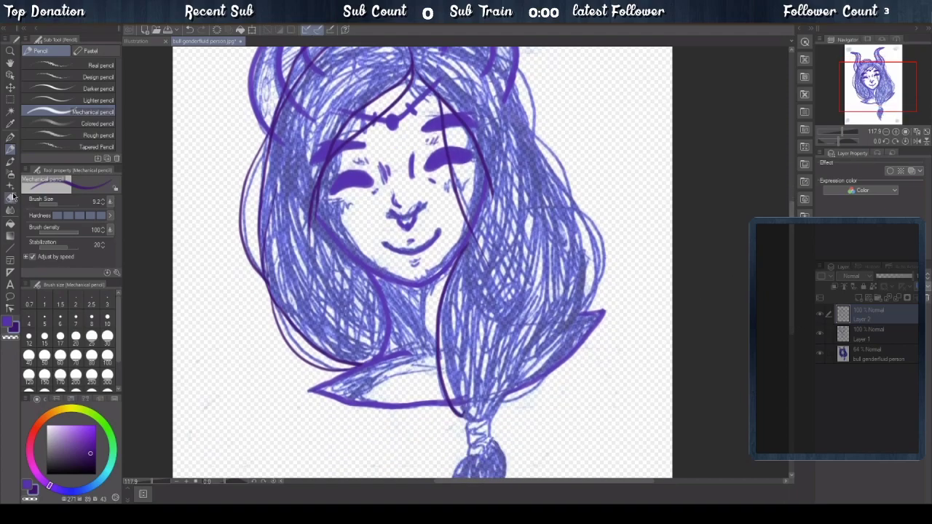
click(10, 197)
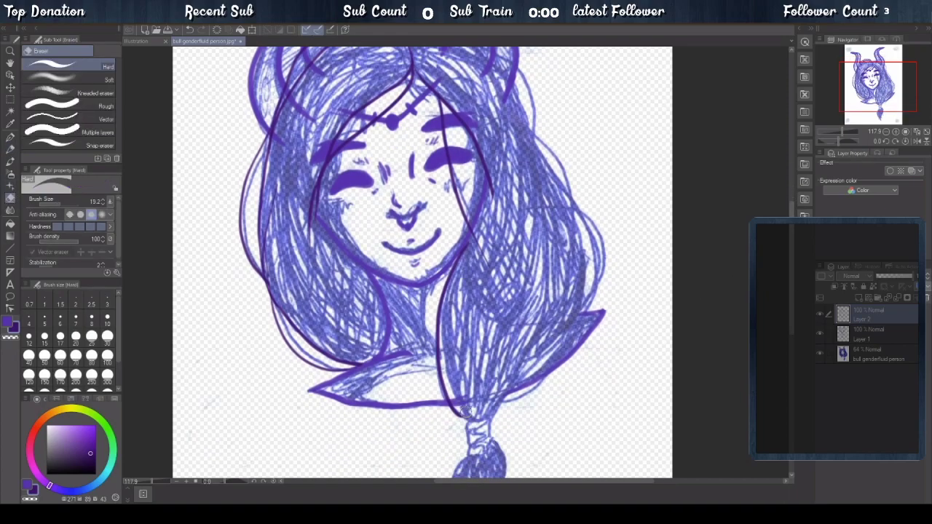
click(10, 148)
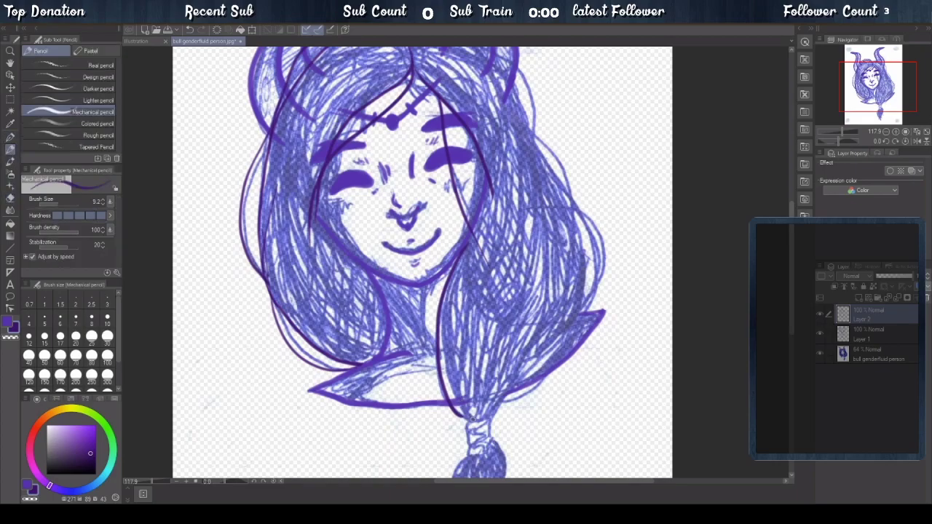
mouse_move(473, 422)
mouse_down()
mouse_move(466, 425)
mouse_move(473, 409)
mouse_up()
click(180, 30)
click(10, 197)
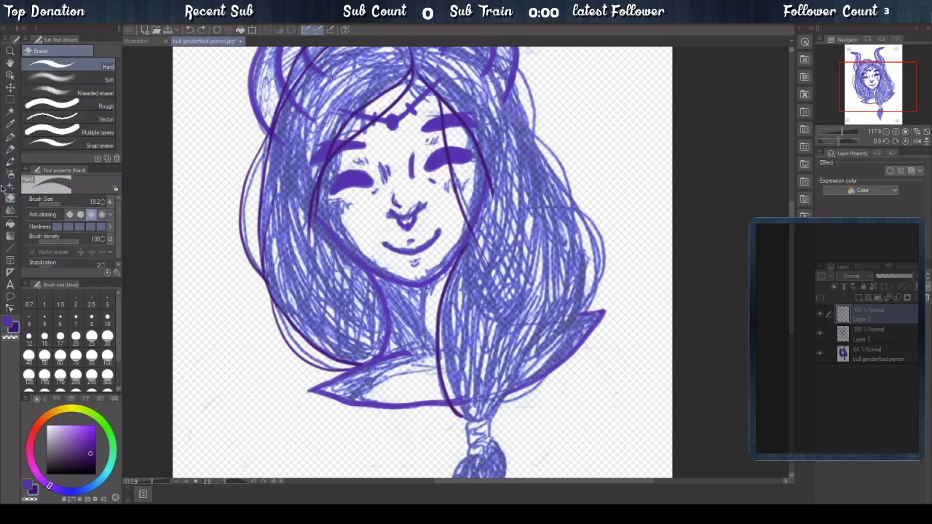
click(7, 144)
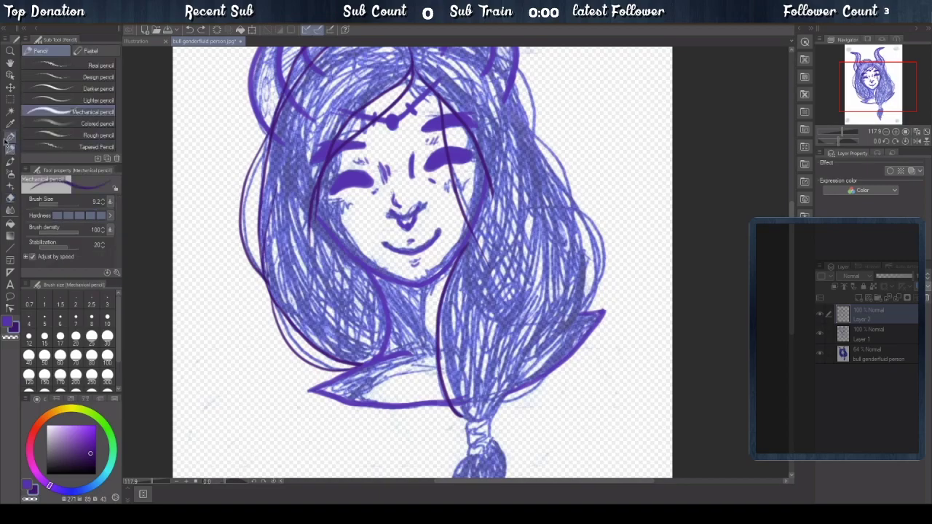
mouse_move(472, 421)
mouse_down()
mouse_move(458, 405)
mouse_move(459, 417)
mouse_up()
click(10, 197)
mouse_move(451, 393)
mouse_down()
mouse_move(466, 412)
mouse_move(451, 397)
mouse_up()
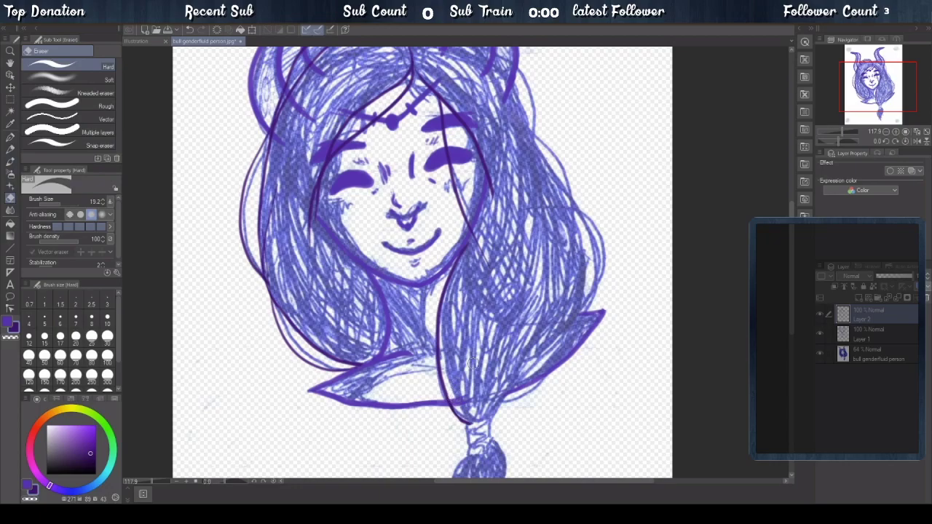
- Trace the right hair edge from the hair tie up past the shoulder and add the outer strands bulging beside it
click(10, 138)
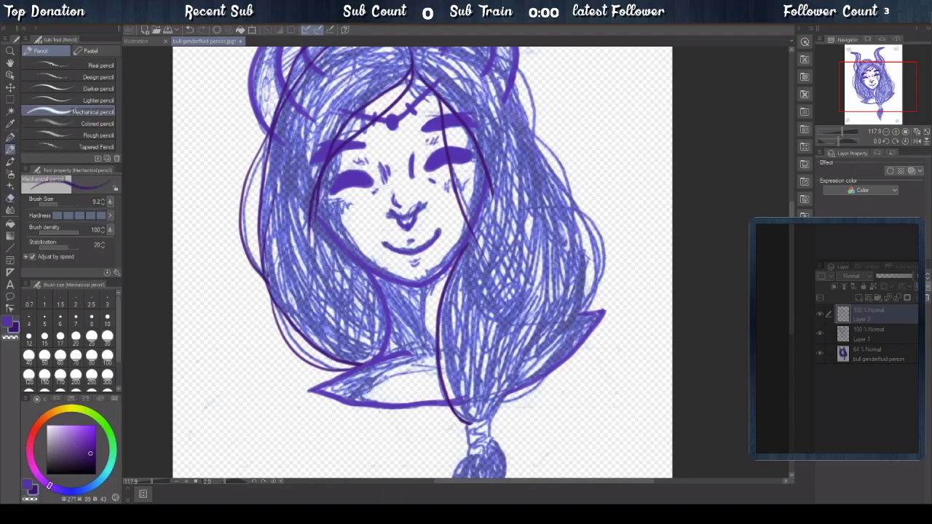
drag(488, 422, 574, 300)
mouse_move(533, 358)
mouse_down()
mouse_move(574, 318)
mouse_move(581, 273)
mouse_up()
mouse_move(528, 131)
mouse_down()
mouse_move(578, 212)
mouse_move(592, 306)
mouse_up()
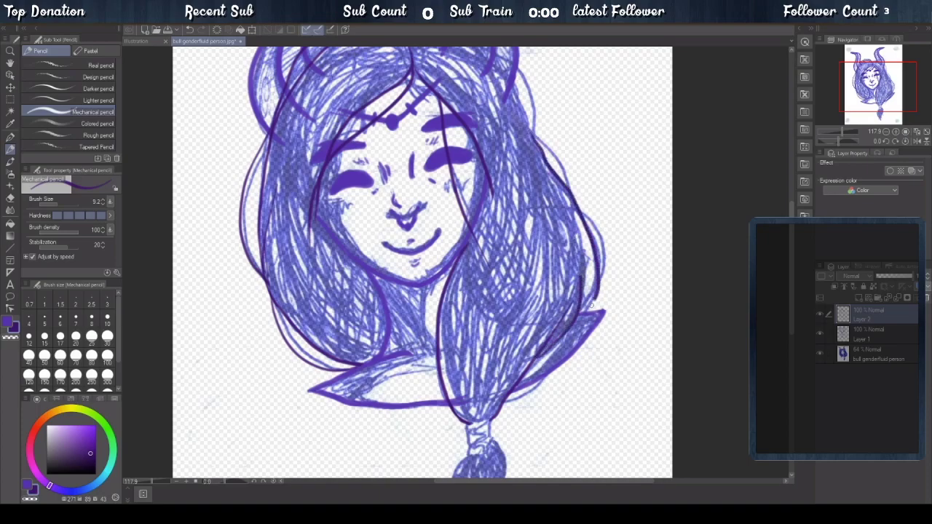
drag(568, 193, 583, 304)
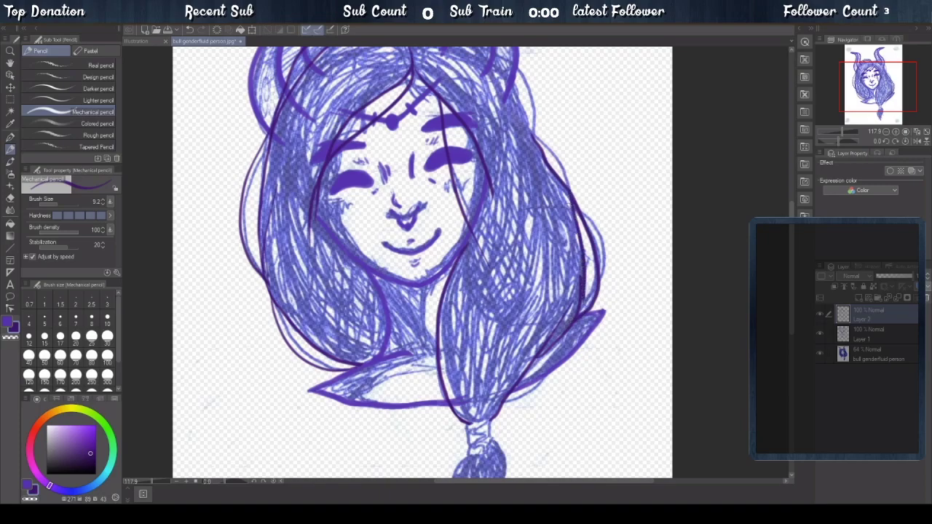
- Trace the right top of the hair from the parting down past the horn and add overlapping outer strands toward the shoulder
mouse_move(572, 208)
mouse_down()
mouse_move(592, 221)
mouse_move(605, 257)
mouse_move(595, 287)
mouse_up()
key(ctrl+z)
drag(788, 282, 795, 213)
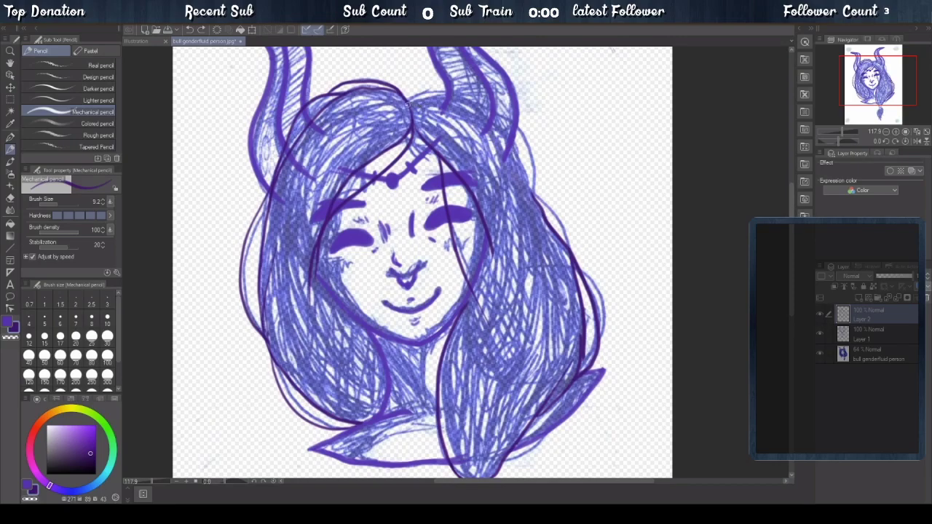
mouse_move(406, 108)
mouse_down()
mouse_move(445, 97)
mouse_move(494, 125)
mouse_move(540, 209)
mouse_up()
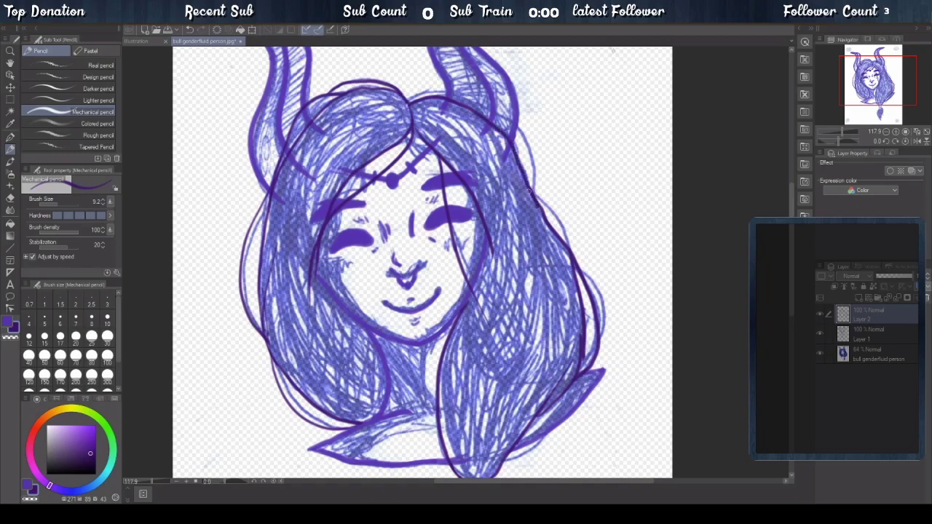
drag(404, 101, 447, 92)
mouse_move(514, 120)
mouse_down()
mouse_move(535, 160)
mouse_move(534, 204)
mouse_move(555, 211)
mouse_move(566, 250)
mouse_up()
drag(535, 193, 564, 228)
- Reduce the hard eraser's brush size to 4.4 and switch back to the mechanical pencil
key(e)
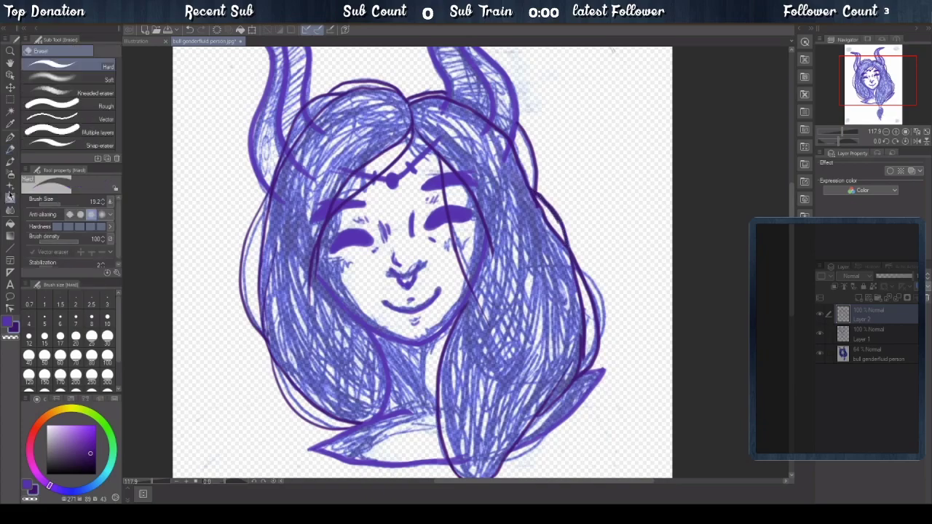
key(bracketleft)
key(bracketleft)
key(bracketleft)
key(bracketleft)
key(bracketleft)
key(bracketleft)
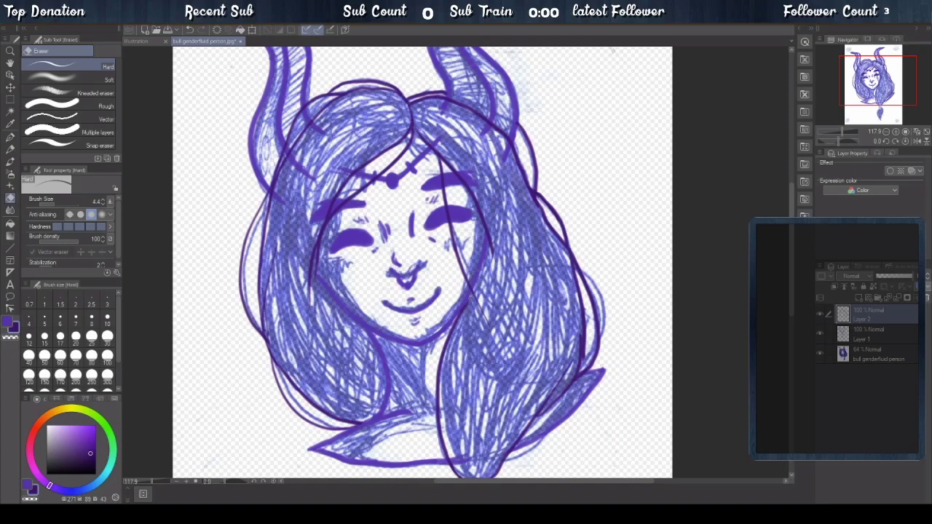
key(p)
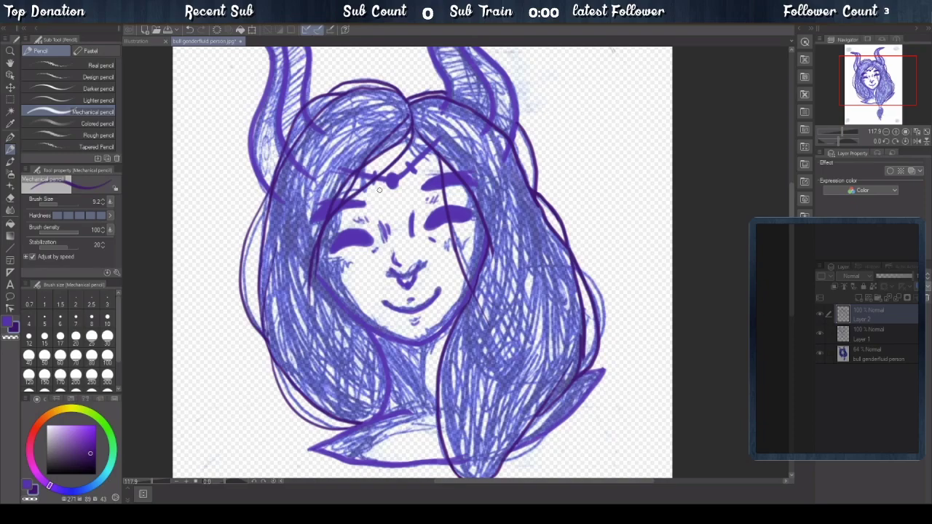
- Hide the scanned sketch layer and thicken the hair strands framing both sides of the face
click(820, 353)
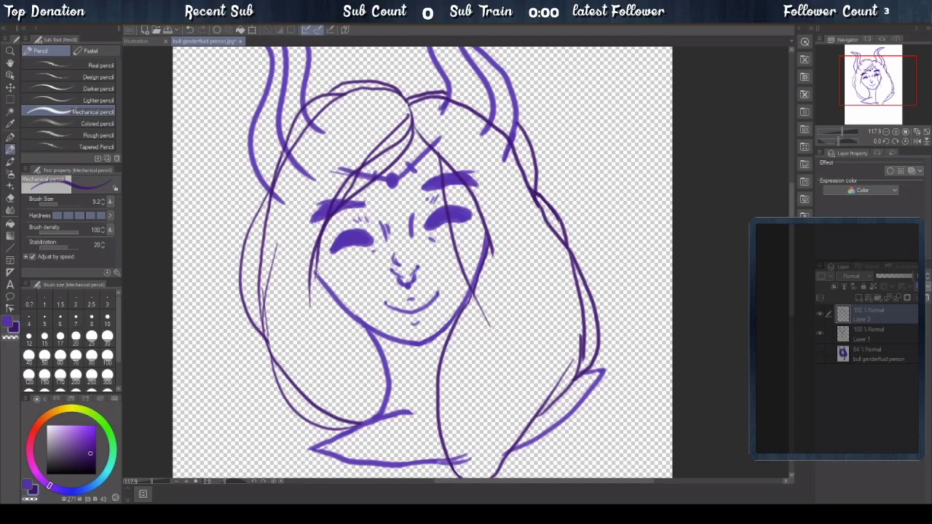
drag(316, 291, 337, 211)
drag(418, 131, 441, 155)
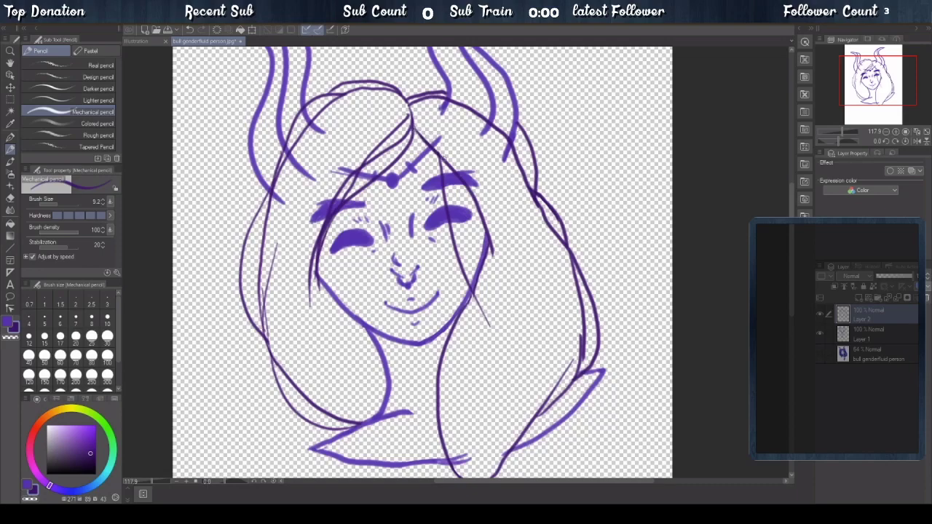
drag(471, 211, 486, 278)
mouse_move(480, 219)
mouse_down()
mouse_move(487, 281)
mouse_move(482, 227)
mouse_up()
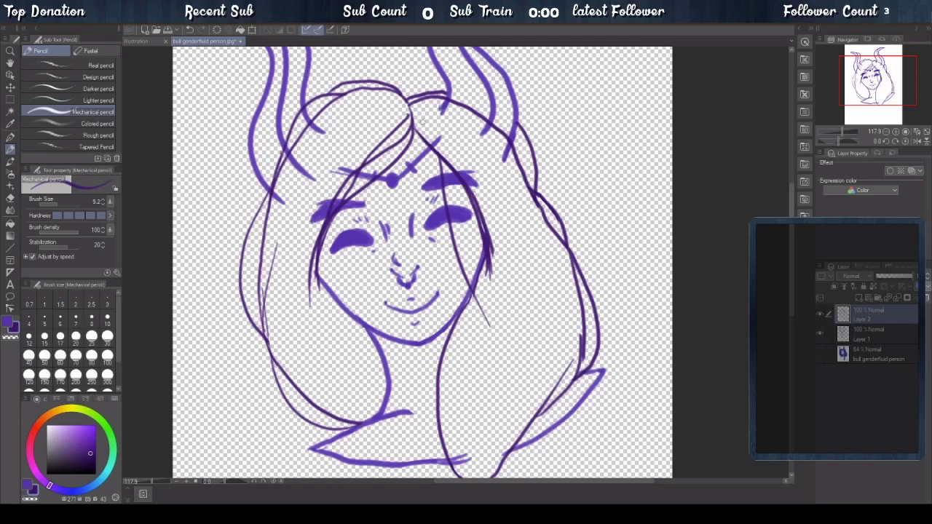
- Darken the inner strand crossing the right side of the face and extend it into a curved tip beside the neck
mouse_move(412, 125)
mouse_down()
mouse_move(433, 148)
mouse_move(448, 211)
mouse_up()
click(188, 29)
mouse_move(436, 152)
mouse_down()
mouse_move(492, 354)
mouse_move(478, 397)
mouse_move(486, 311)
mouse_up()
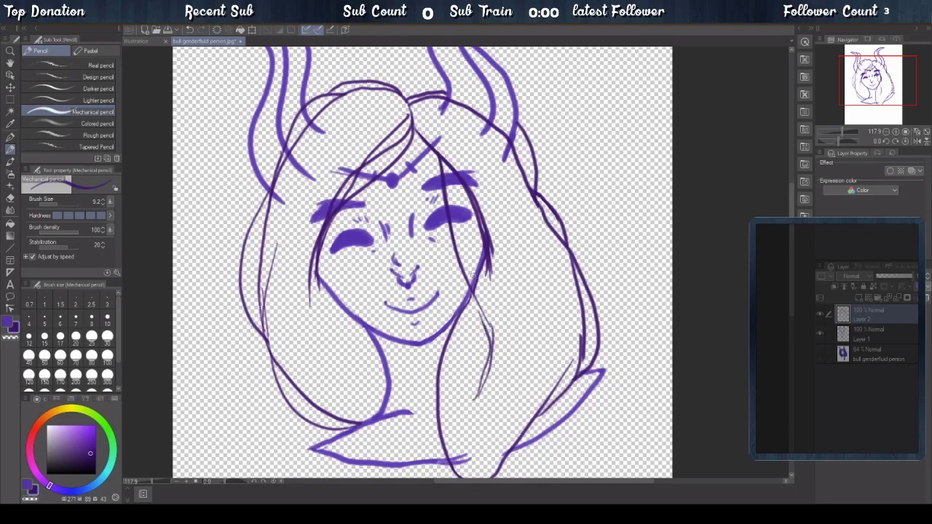
- Fill the left half of the hair with thin strands fanning from the parting over the crown and down beside the face
drag(265, 336, 296, 204)
drag(275, 255, 338, 128)
drag(283, 214, 337, 128)
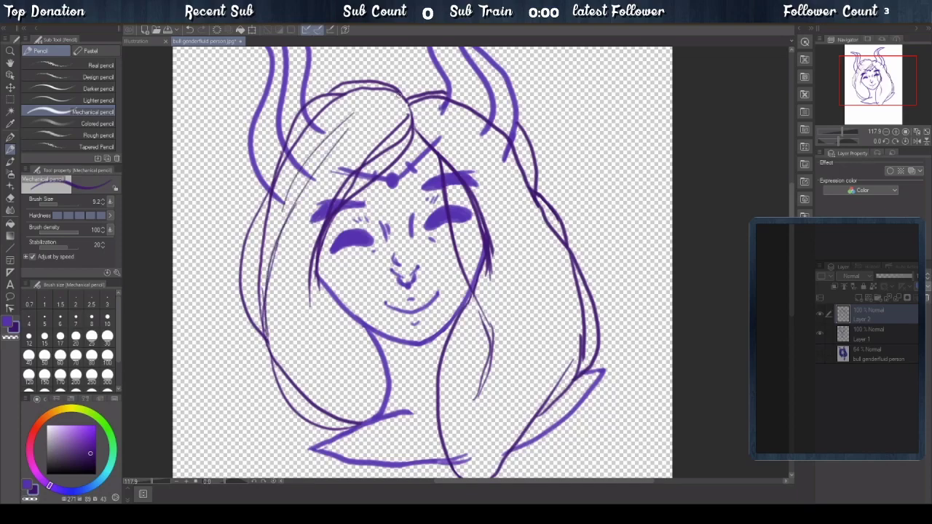
drag(401, 105, 290, 348)
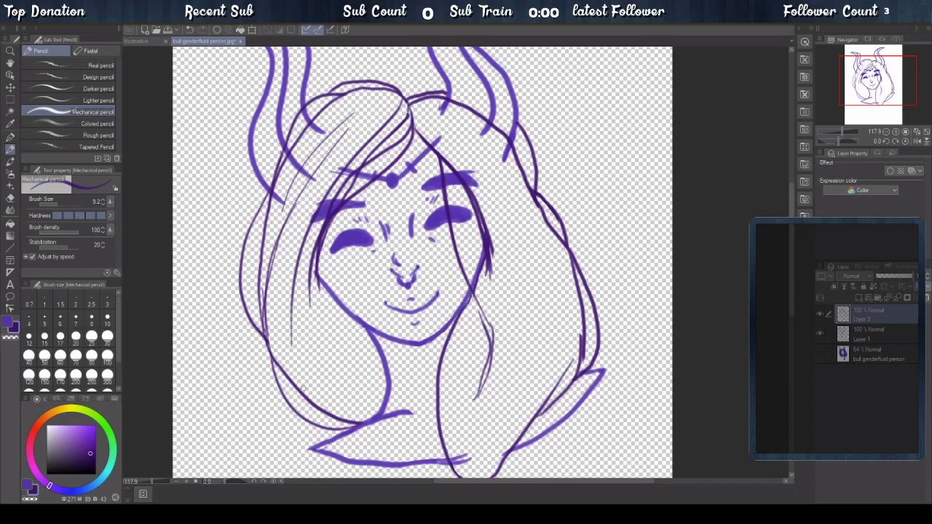
mouse_move(399, 99)
mouse_down()
mouse_move(365, 115)
mouse_move(291, 263)
mouse_up()
drag(270, 317, 355, 111)
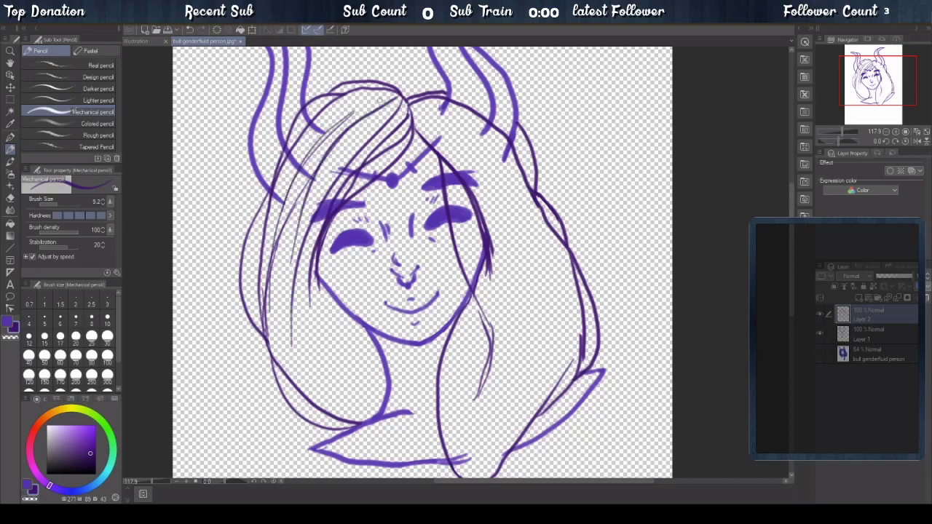
drag(251, 318, 356, 116)
drag(288, 166, 352, 96)
drag(344, 155, 395, 90)
drag(348, 111, 395, 91)
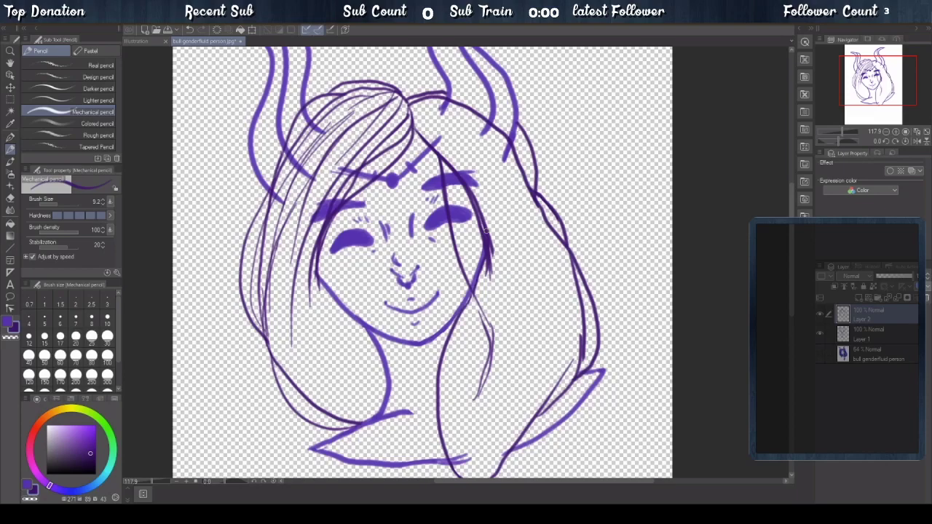
- Show the scanned sketch again and trace the outline of the hair tassel below the tie, including its pointed tips
scroll(793, 314, down, 4)
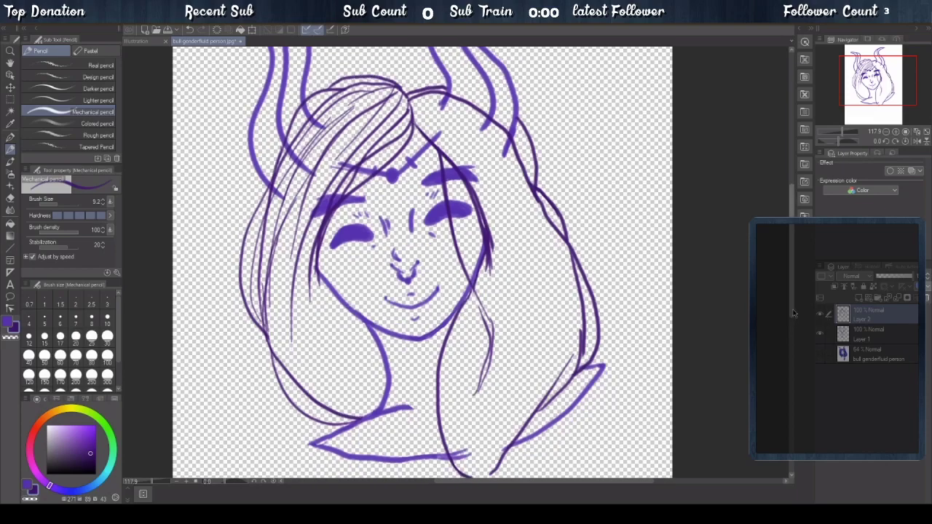
click(819, 353)
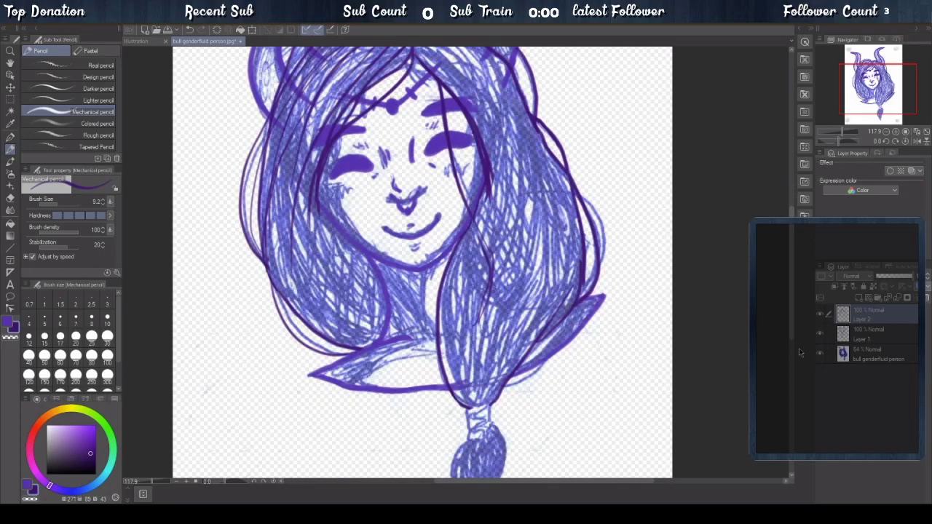
scroll(795, 345, down, 2)
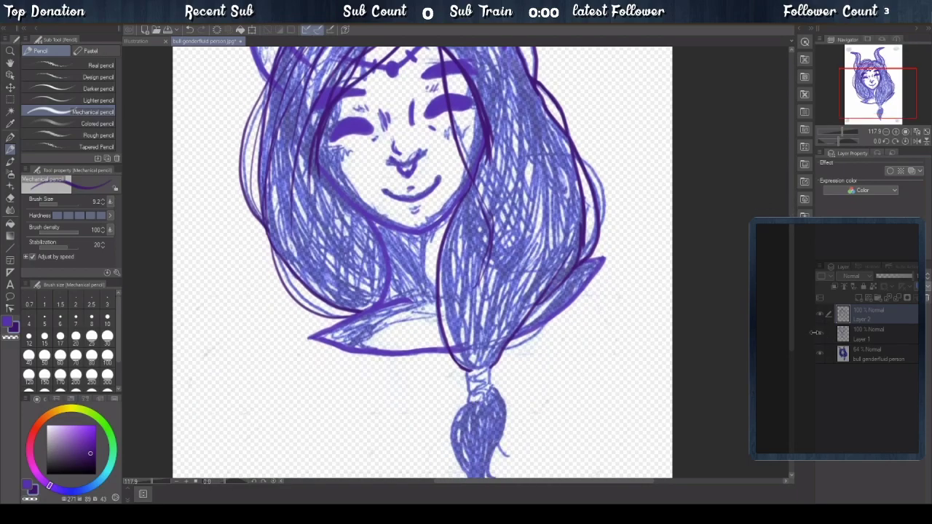
scroll(815, 333, down, 4)
mouse_move(466, 327)
mouse_down()
mouse_move(500, 325)
mouse_move(499, 367)
mouse_up()
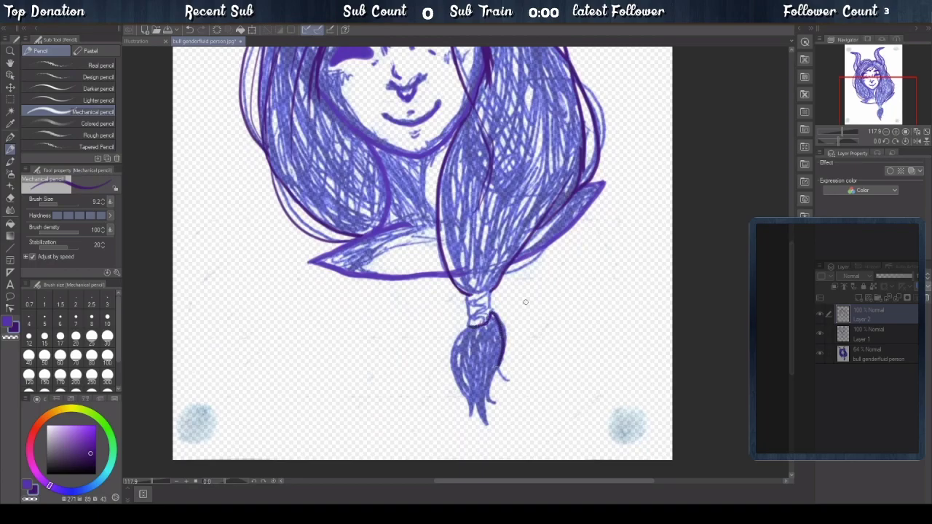
key(ctrl+z)
mouse_move(482, 326)
mouse_down()
mouse_move(452, 371)
mouse_move(470, 419)
mouse_move(475, 401)
mouse_move(493, 436)
mouse_move(474, 412)
mouse_move(486, 390)
mouse_move(495, 409)
mouse_move(496, 367)
mouse_up()
mouse_move(489, 310)
mouse_down()
mouse_move(505, 342)
mouse_move(501, 380)
mouse_move(510, 382)
mouse_up()
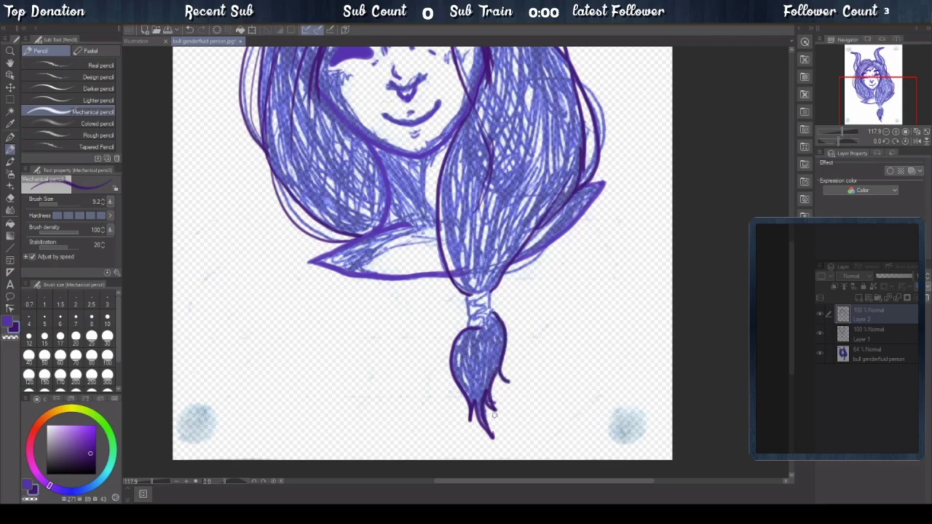
- Trace the wrapped bands of the hair tie with the mechanical pencil
key(e)
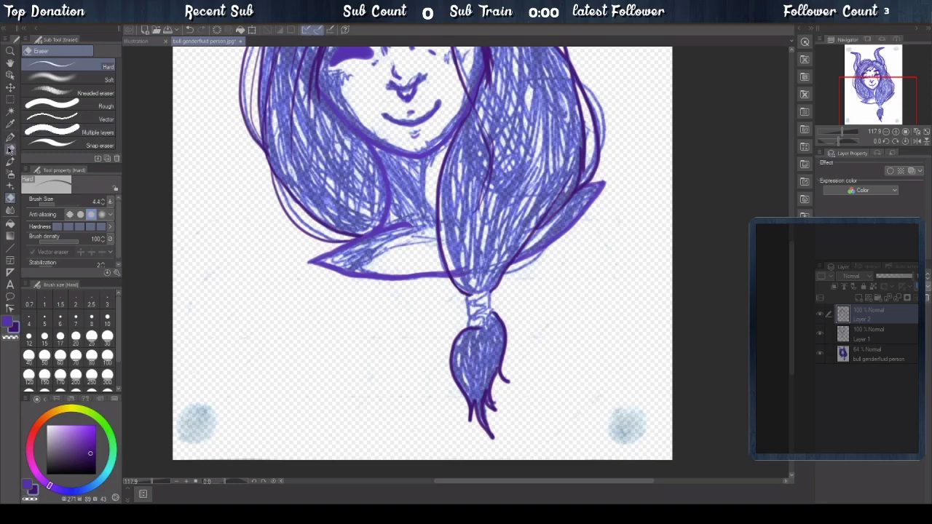
click(11, 149)
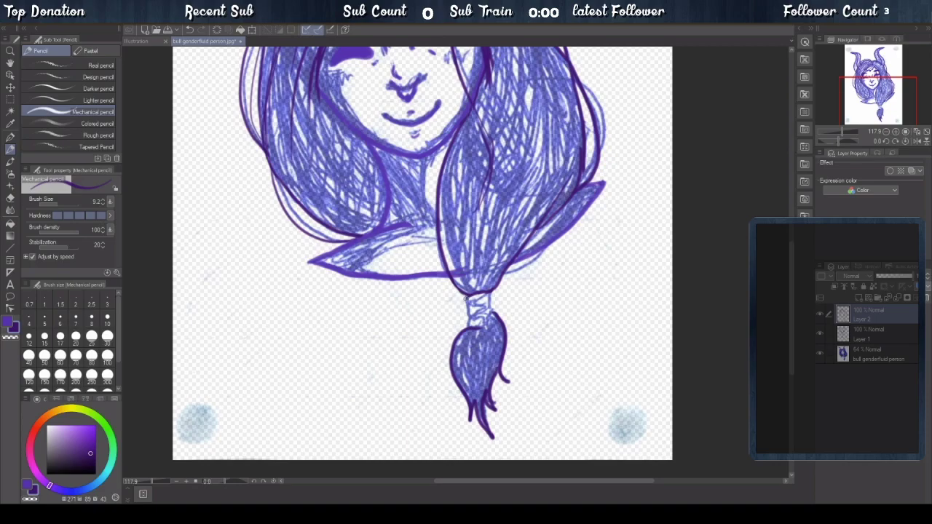
mouse_move(467, 319)
mouse_down()
mouse_move(486, 295)
mouse_move(490, 313)
mouse_move(474, 328)
mouse_move(492, 309)
mouse_up()
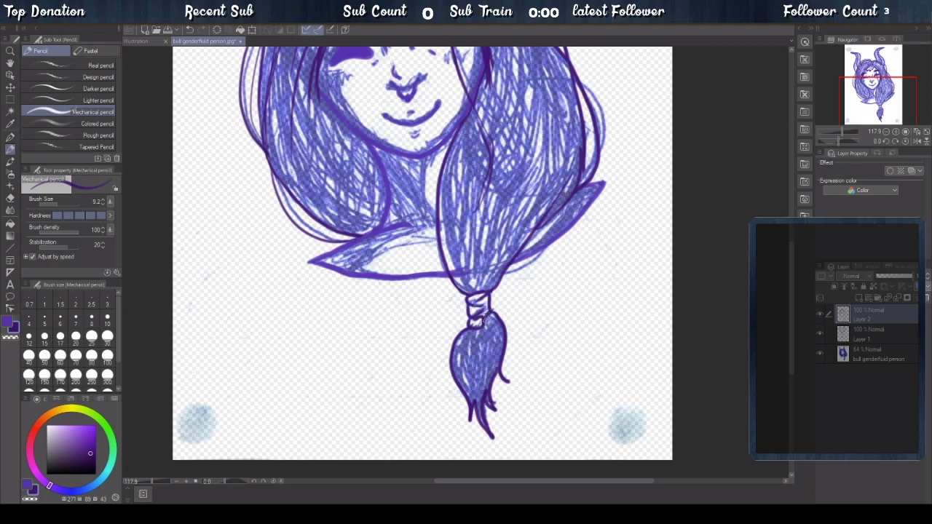
- Draw inner strands down the tassel and check the line art by briefly hiding the scanned sketch
mouse_move(479, 328)
mouse_down()
mouse_move(464, 340)
mouse_move(461, 375)
mouse_up()
drag(481, 325, 475, 405)
drag(459, 336, 459, 364)
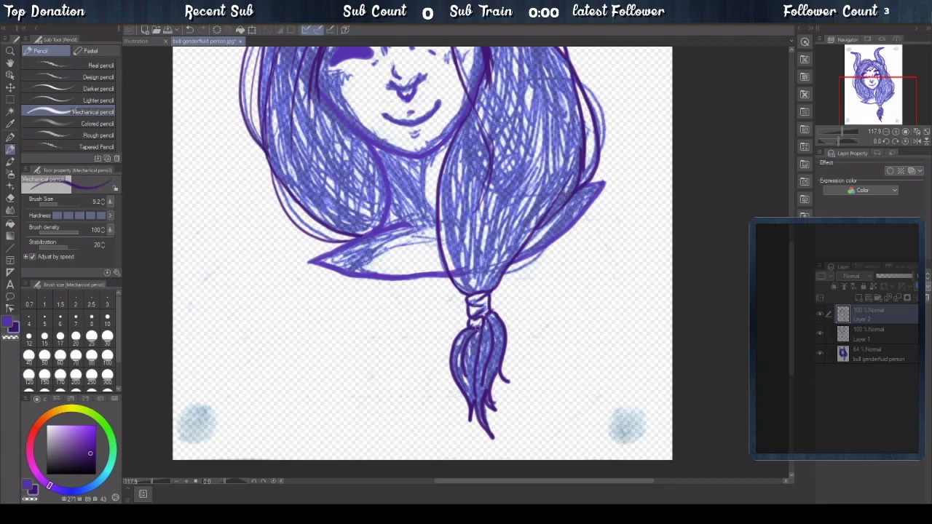
drag(495, 317, 493, 380)
click(821, 354)
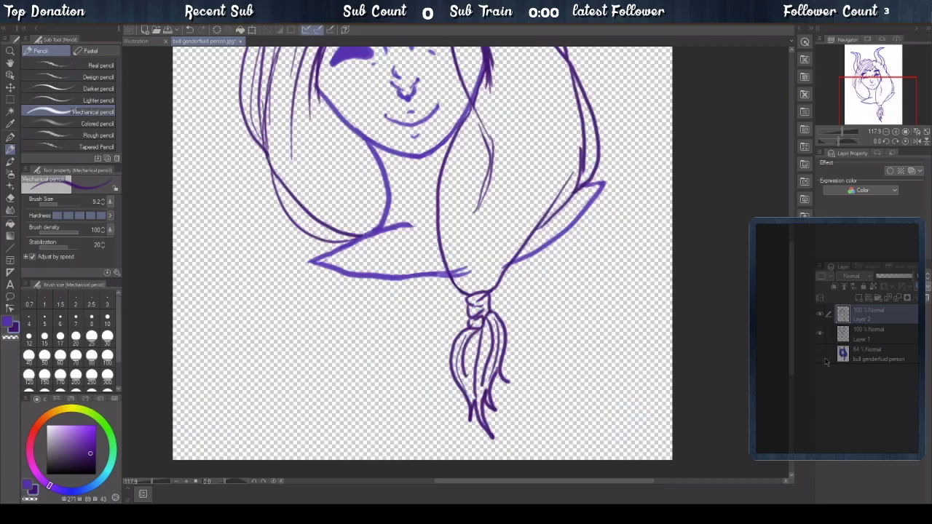
click(820, 354)
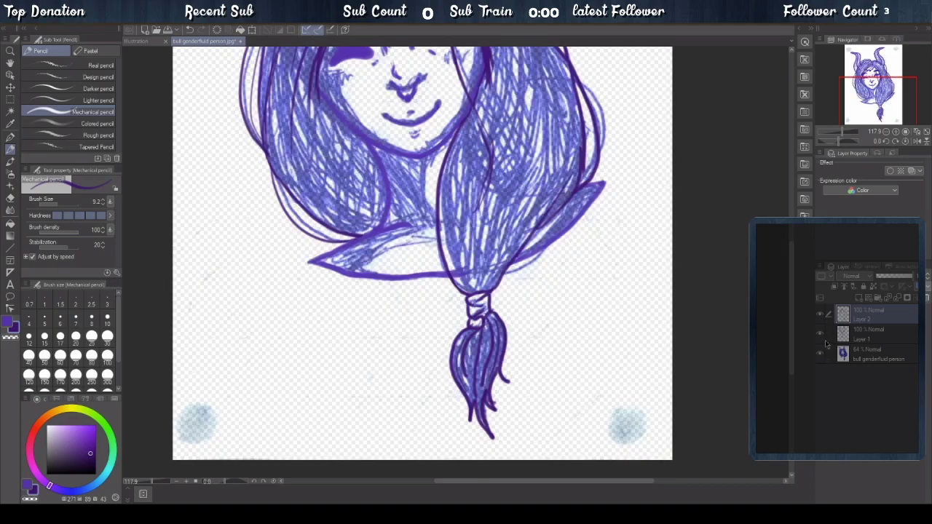
- Draw long strands up from the hair tie into the right hair section and down from the parting along its length
drag(794, 313, 793, 290)
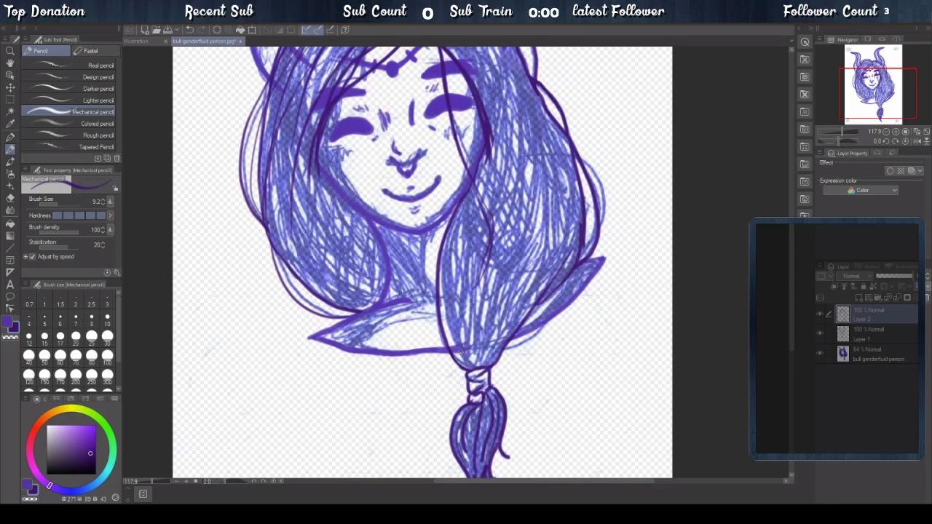
mouse_move(472, 369)
mouse_down()
mouse_move(446, 313)
mouse_move(441, 248)
mouse_move(470, 195)
mouse_up()
mouse_move(481, 366)
mouse_down()
mouse_move(524, 298)
mouse_move(566, 196)
mouse_move(542, 91)
mouse_up()
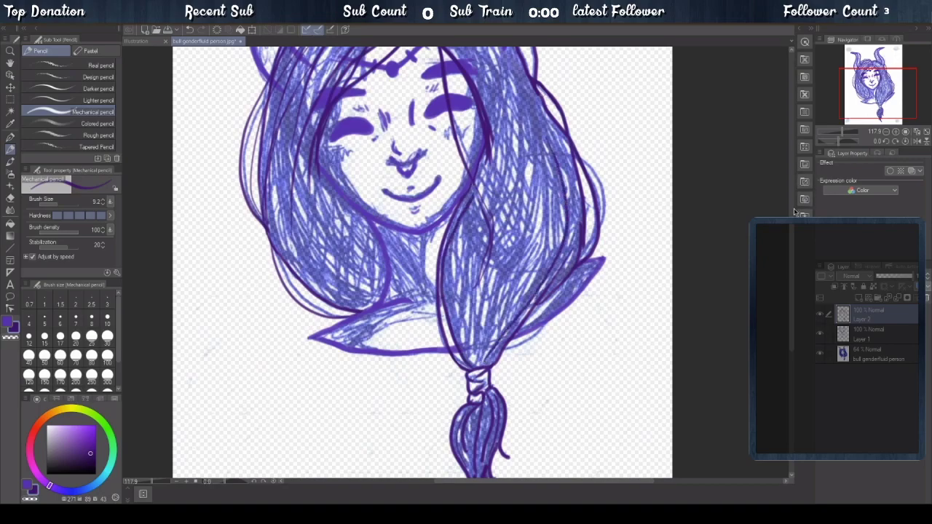
scroll(422, 262, up, 3)
mouse_move(418, 87)
mouse_down()
mouse_move(456, 93)
mouse_move(503, 125)
mouse_move(523, 153)
mouse_move(537, 212)
mouse_up()
mouse_move(412, 95)
mouse_down()
mouse_move(460, 123)
mouse_move(535, 220)
mouse_move(518, 368)
mouse_up()
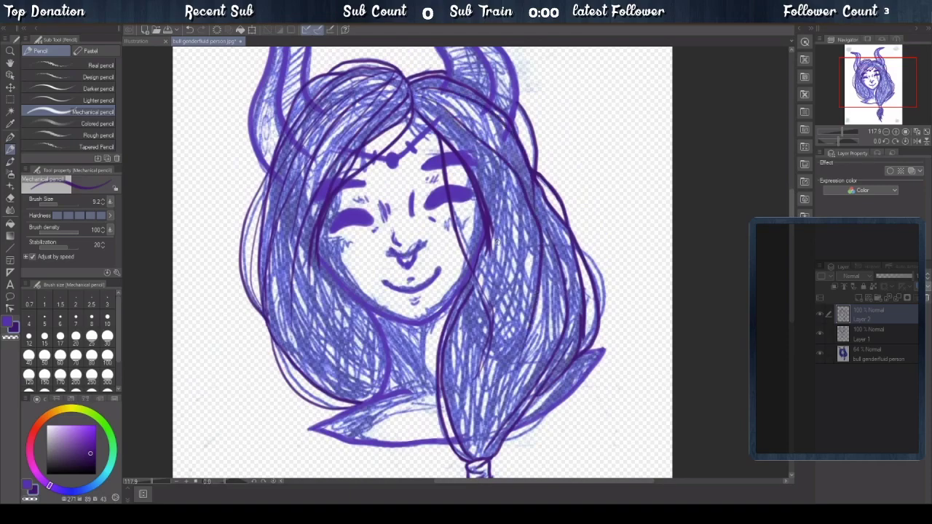
- Fill the lower right hair with strands converging on the hair tie and check them with the scanned sketch briefly hidden
mouse_move(479, 376)
mouse_down()
mouse_move(477, 423)
mouse_move(463, 452)
mouse_up()
drag(483, 317, 460, 407)
drag(482, 436, 478, 449)
drag(497, 416, 475, 456)
drag(549, 279, 499, 415)
mouse_move(526, 214)
mouse_down()
mouse_move(516, 331)
mouse_move(478, 448)
mouse_up()
drag(508, 259, 454, 421)
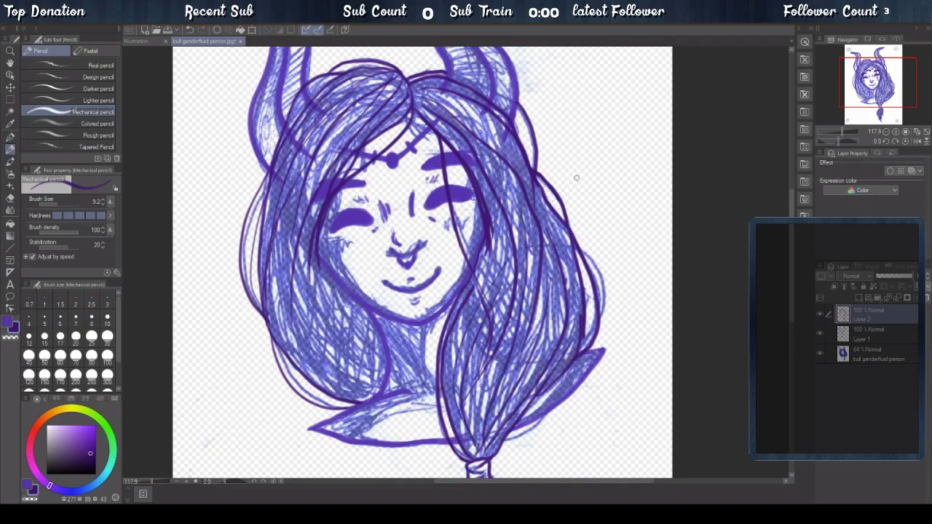
click(820, 334)
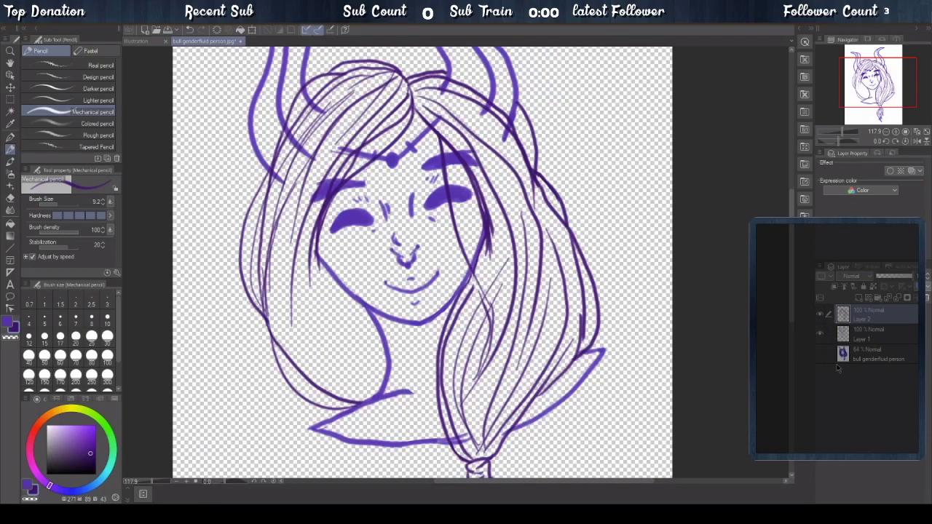
click(820, 334)
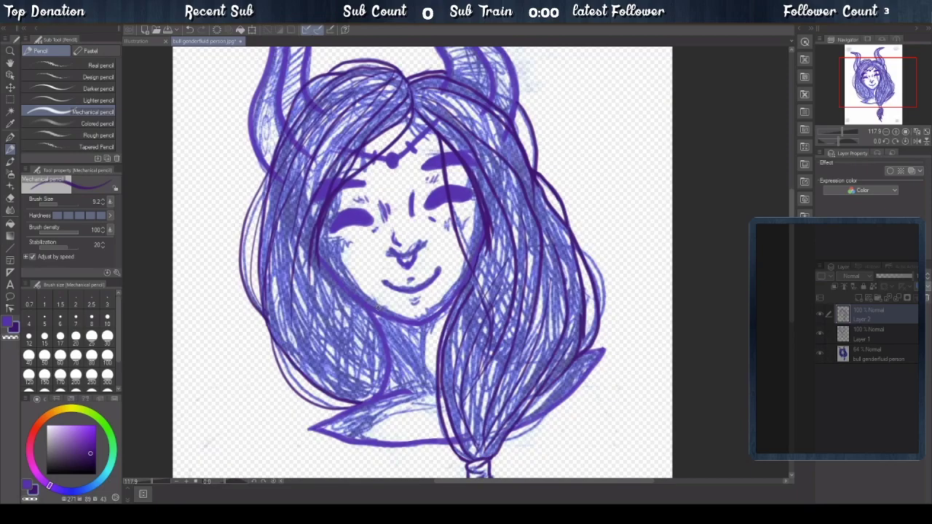
- Fill the lower left hair beside the jaw and neck with thin curved strands and continue them up to the crown
drag(344, 314, 373, 349)
mouse_move(331, 283)
mouse_down()
mouse_move(320, 285)
mouse_move(364, 350)
mouse_move(313, 299)
mouse_move(340, 342)
mouse_move(302, 285)
mouse_move(364, 389)
mouse_move(306, 357)
mouse_move(294, 328)
mouse_up()
drag(334, 385, 292, 247)
drag(297, 327, 313, 173)
mouse_move(297, 292)
mouse_down()
mouse_move(306, 222)
mouse_move(342, 160)
mouse_move(289, 175)
mouse_move(277, 196)
mouse_move(306, 124)
mouse_move(361, 77)
mouse_up()
drag(294, 116, 325, 83)
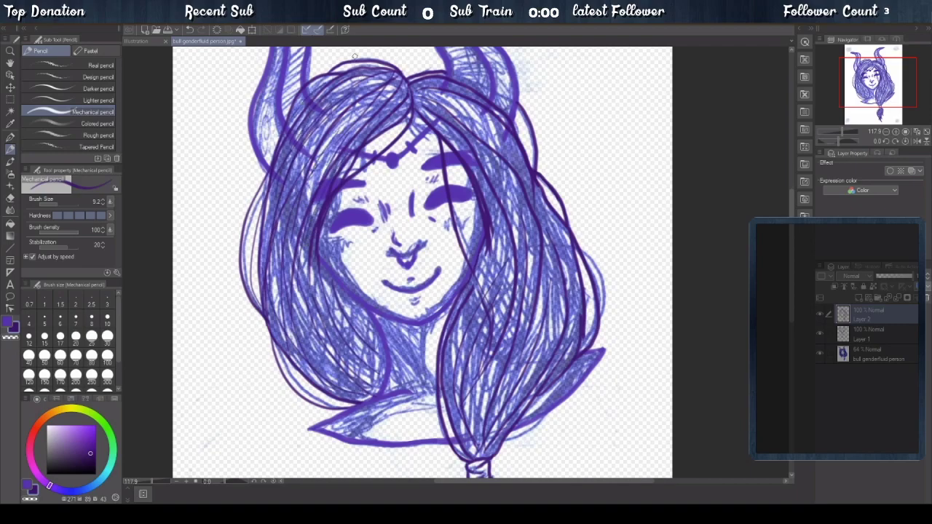
- Add more thin strands through the right hair section, from the crown down its outer side and up from the hair tie
drag(441, 99, 509, 166)
drag(520, 183, 560, 283)
mouse_move(537, 179)
mouse_down()
mouse_move(565, 254)
mouse_move(562, 342)
mouse_up()
drag(590, 376, 554, 391)
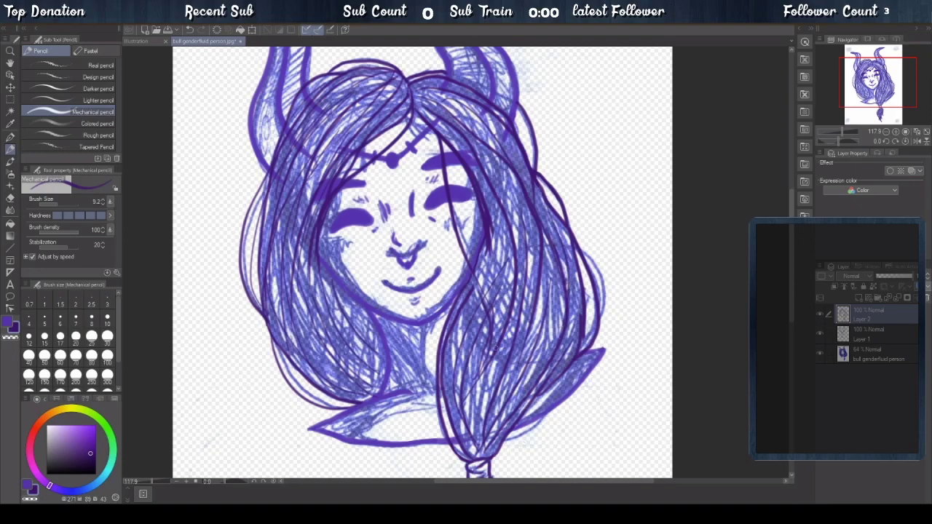
mouse_move(473, 451)
mouse_down()
mouse_move(482, 457)
mouse_move(460, 314)
mouse_up()
drag(445, 359, 508, 243)
drag(518, 167, 556, 333)
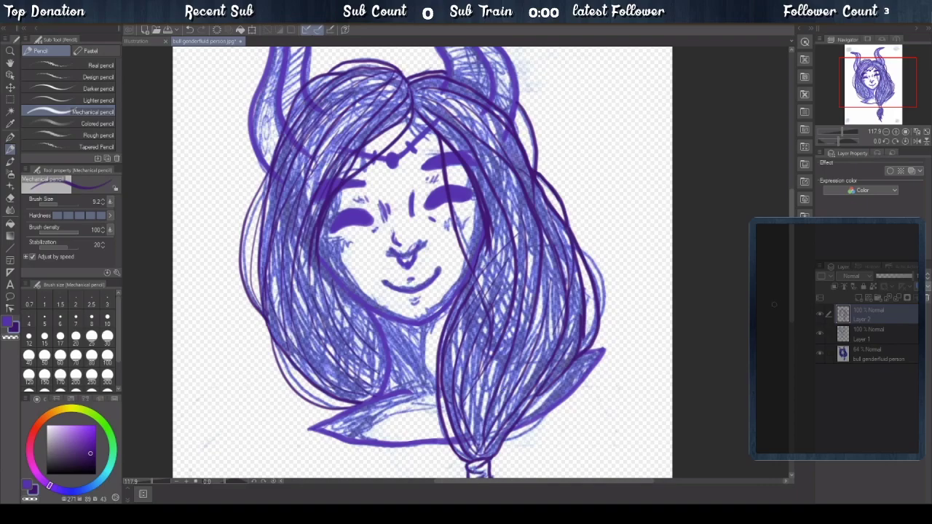
- Hide the scanned sketch layer and make Layer 1 the active layer
click(820, 353)
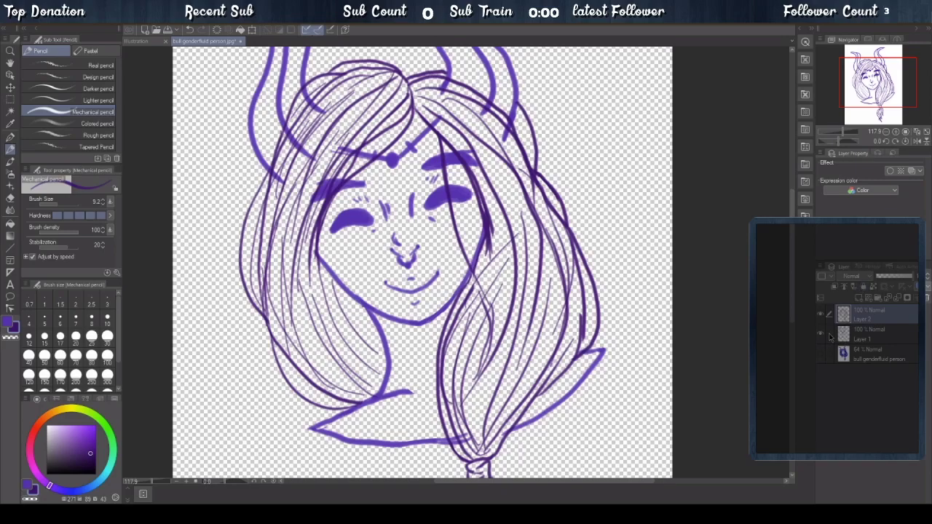
click(880, 339)
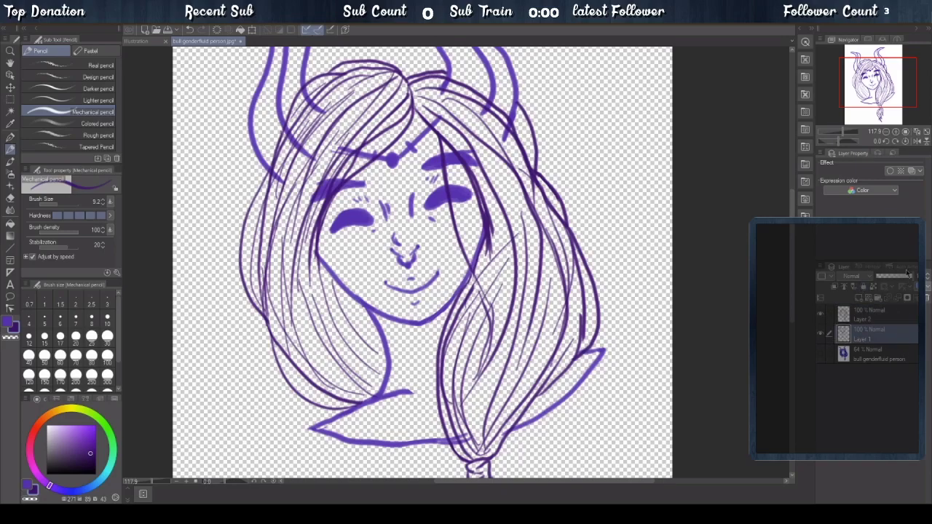
- Touch up the right side of the face outline beside the hair in blue-violet and clean it with the Hard eraser
click(7, 321)
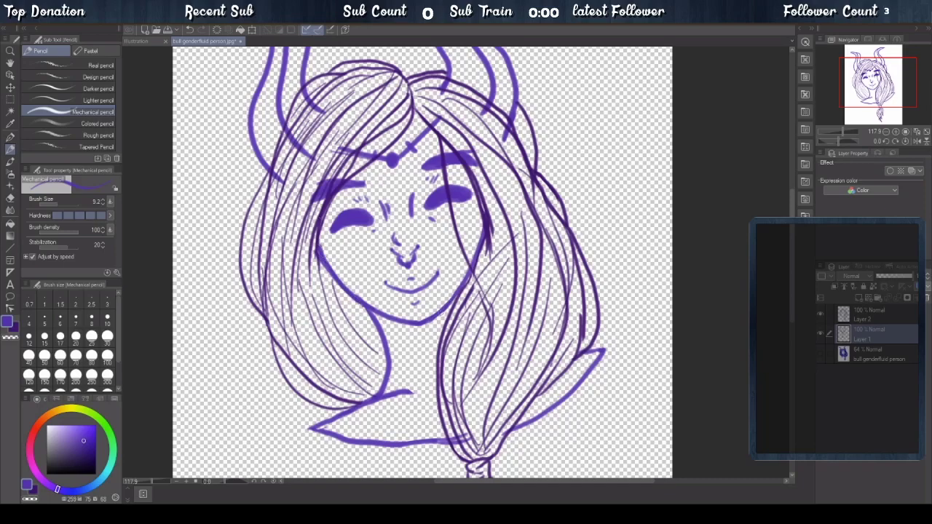
drag(466, 280, 479, 202)
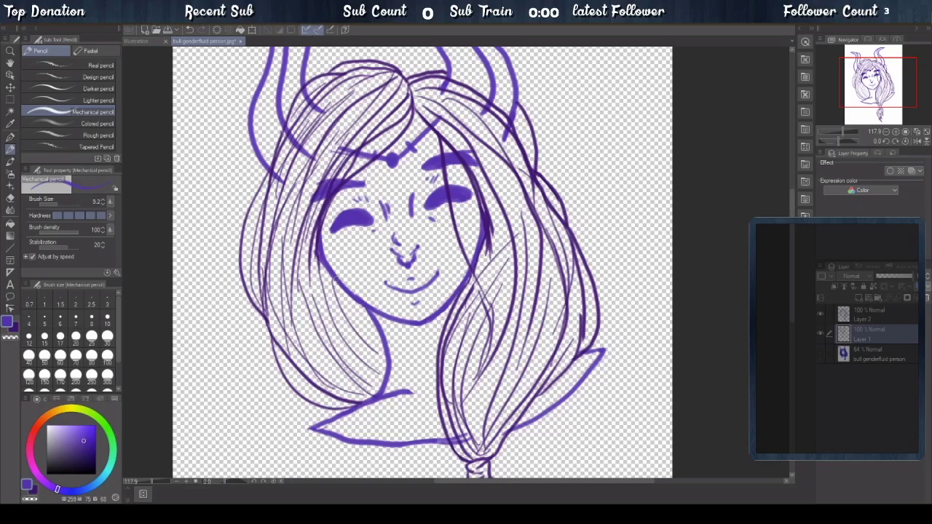
click(10, 197)
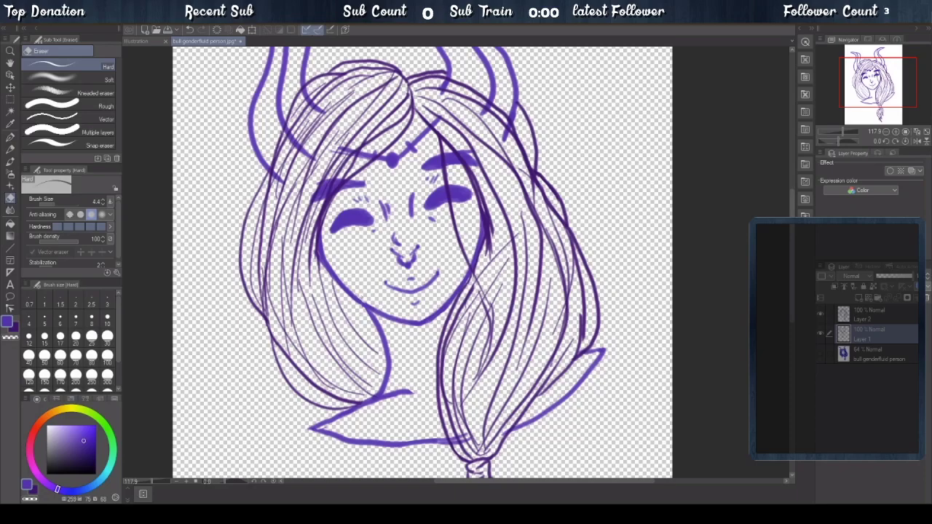
click(10, 148)
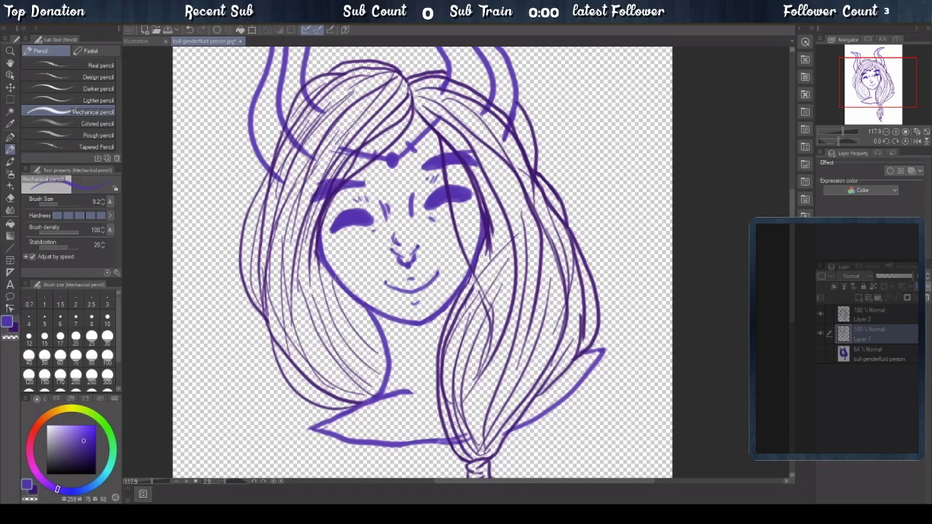
- Trace the right neck line on Layer 1 over the temporarily shown scanned sketch, then hide the sketch again
click(820, 353)
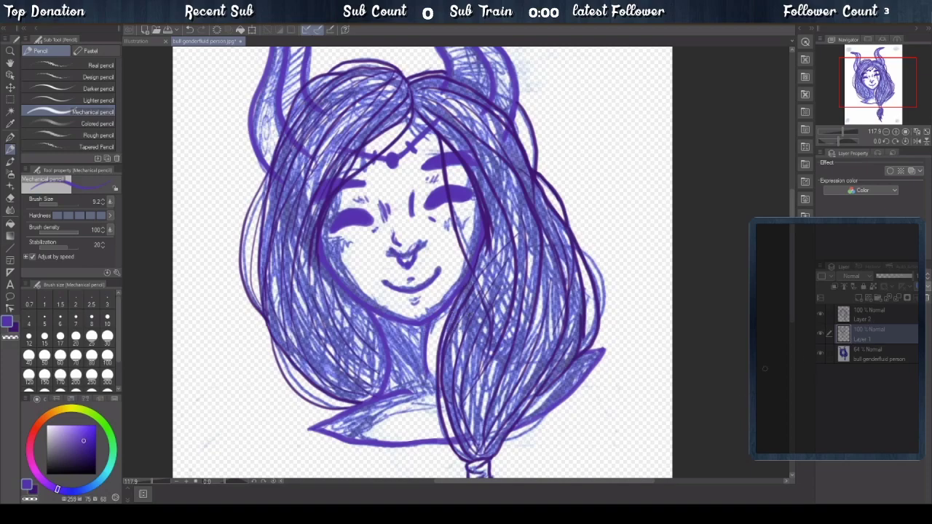
click(891, 319)
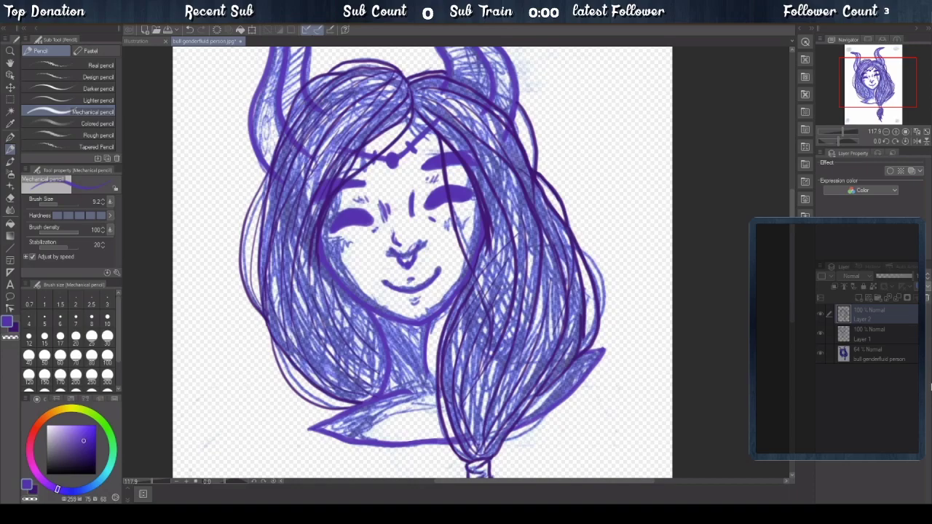
click(879, 337)
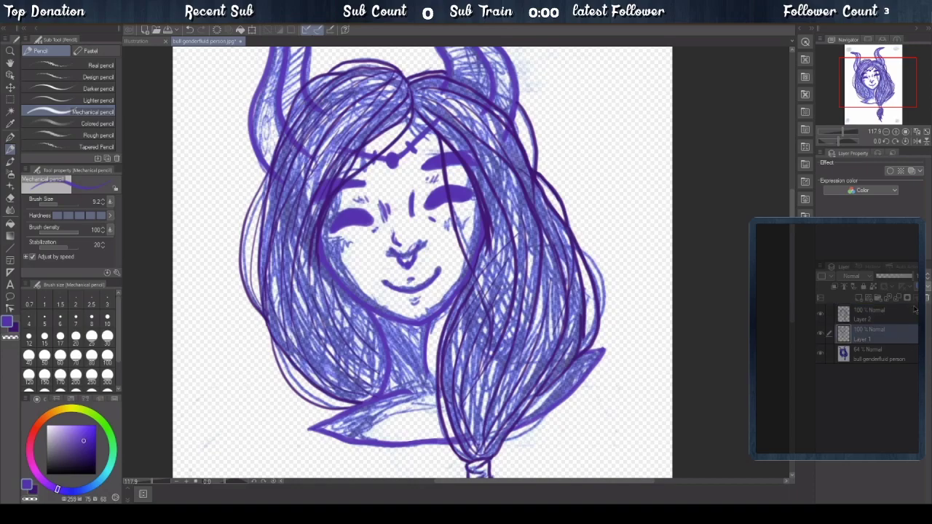
click(821, 354)
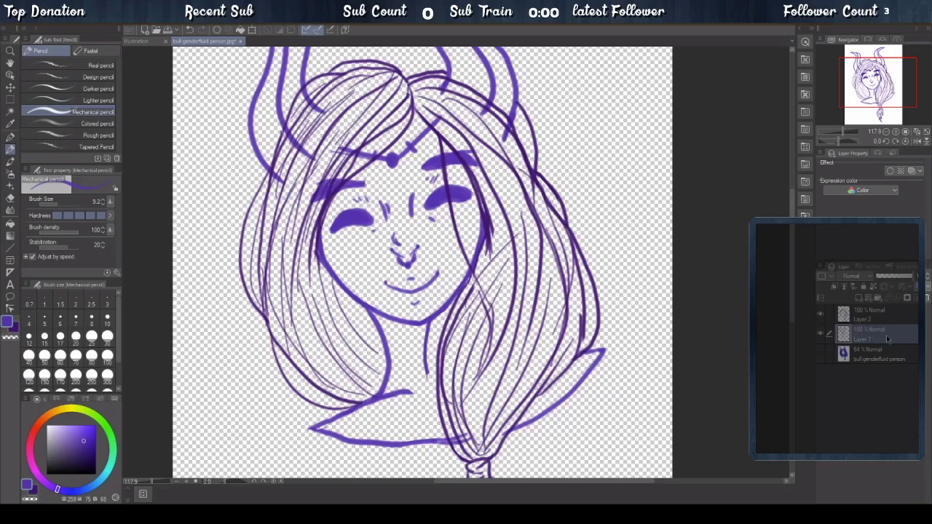
- Erase the horn and circlet lines that overlap the hair on Layer 1 and retouch the left eyebrow
click(11, 197)
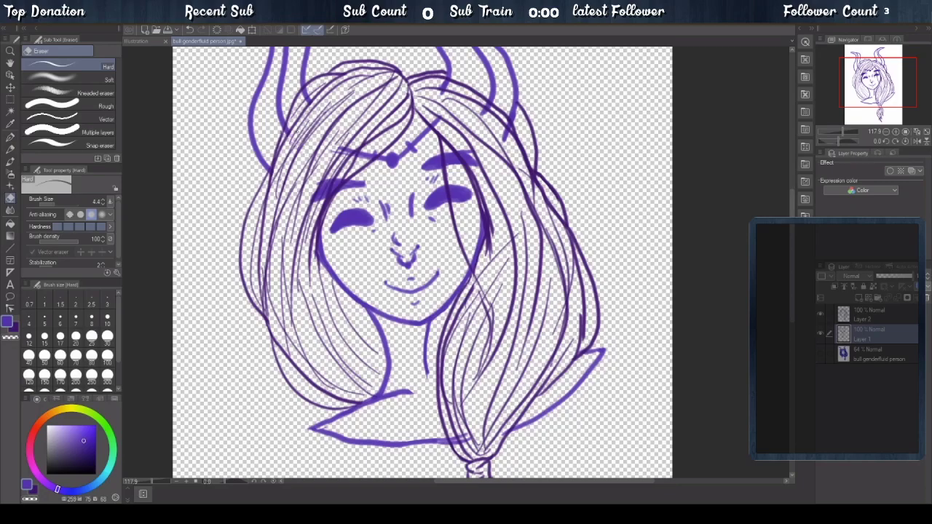
scroll(789, 202, up, 2)
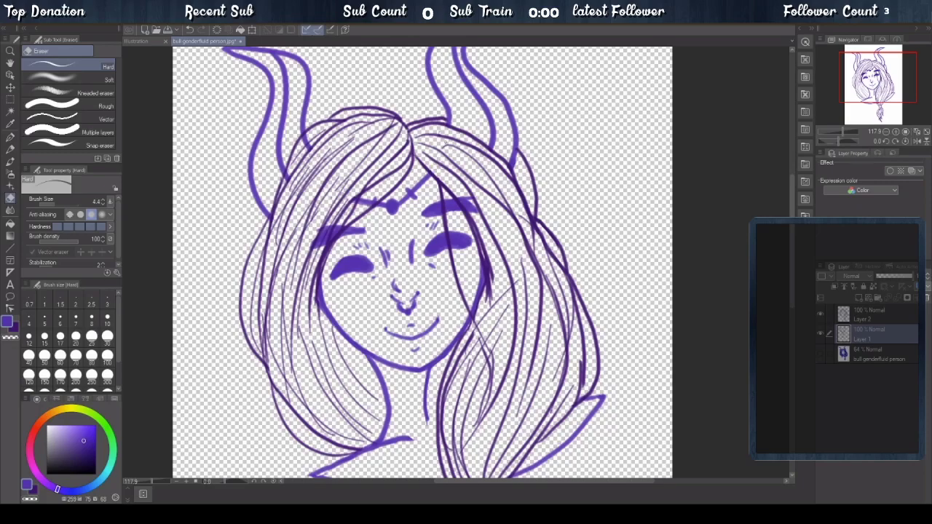
click(11, 149)
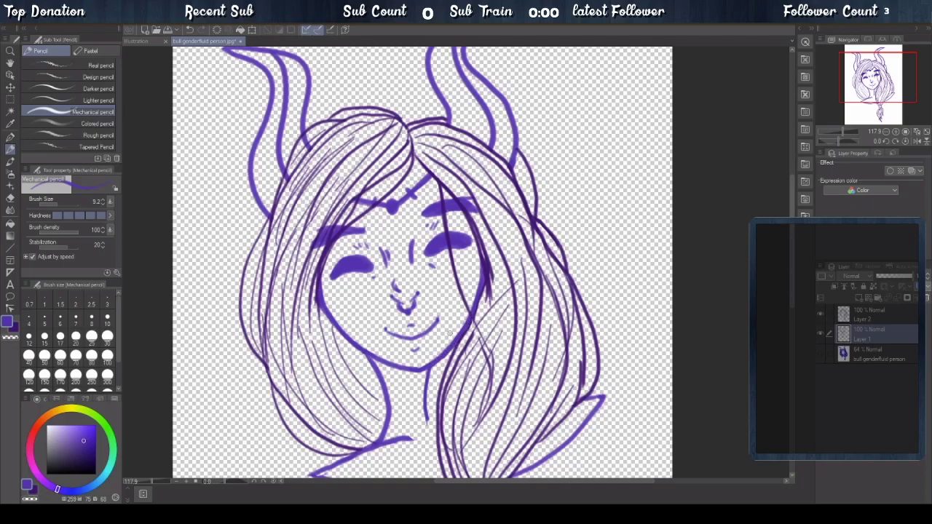
drag(791, 310, 792, 327)
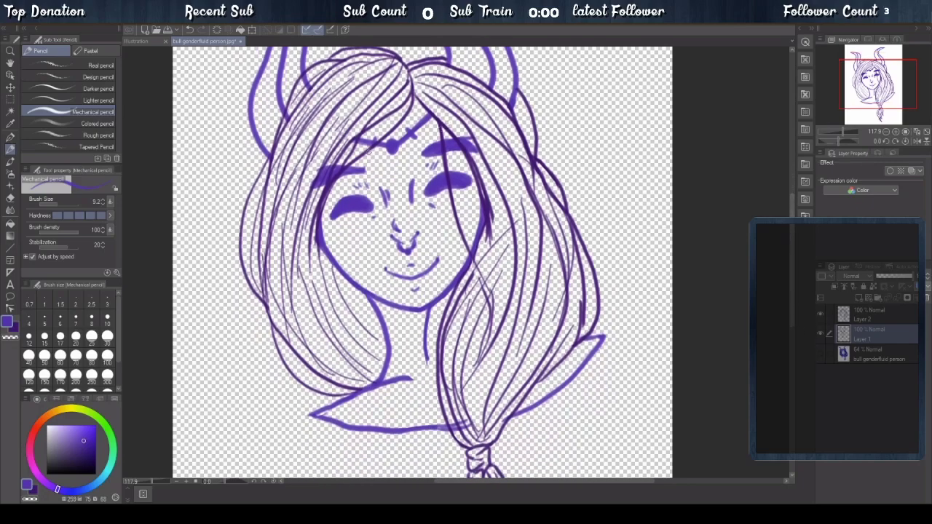
drag(331, 169, 359, 166)
click(10, 198)
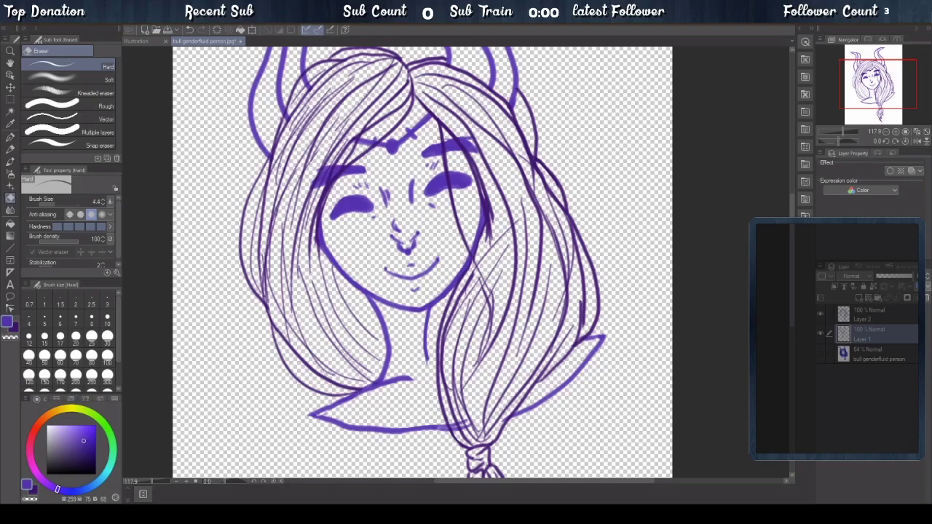
click(10, 150)
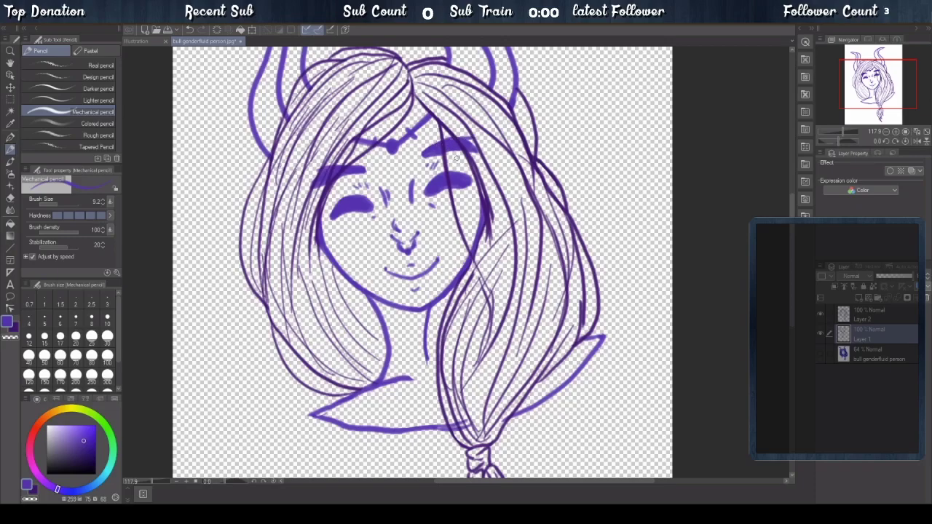
- Show the scanned sketch and add a new layer directly above Layer 2
click(862, 359)
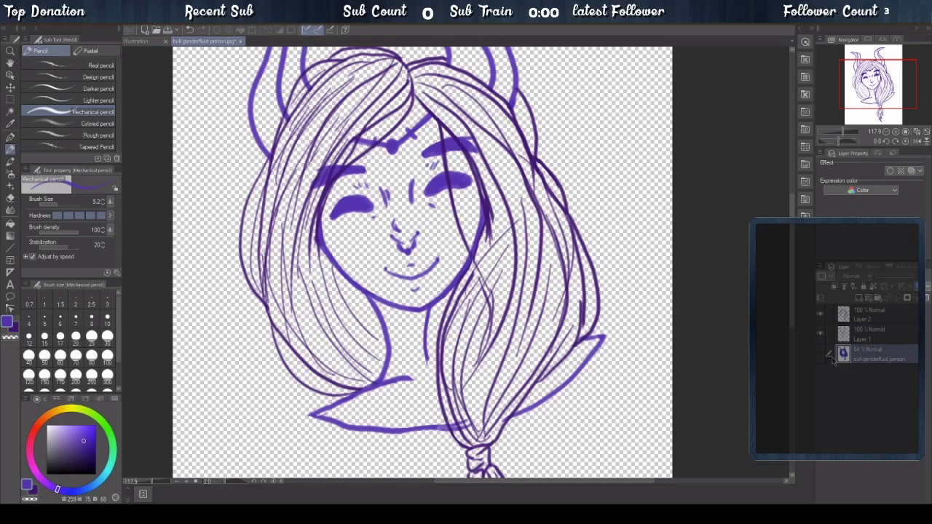
click(886, 320)
click(821, 354)
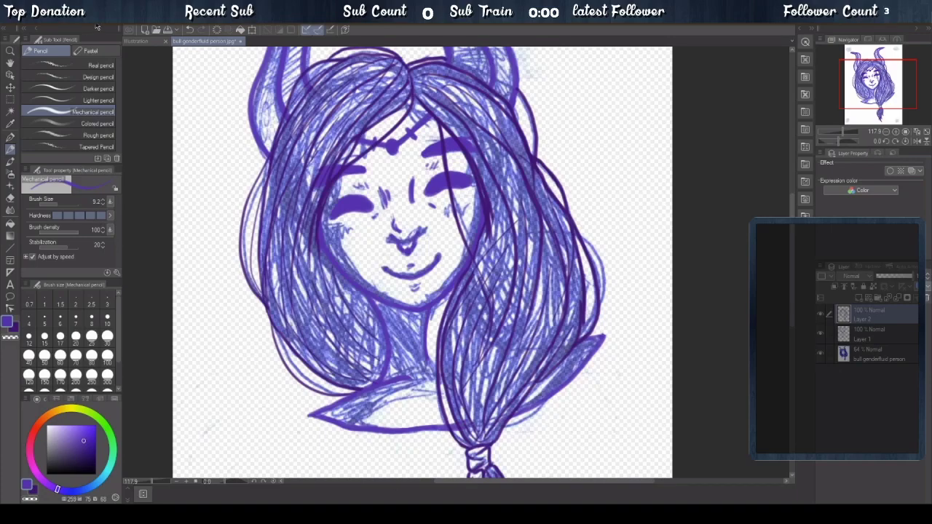
key(ctrl+shift+n)
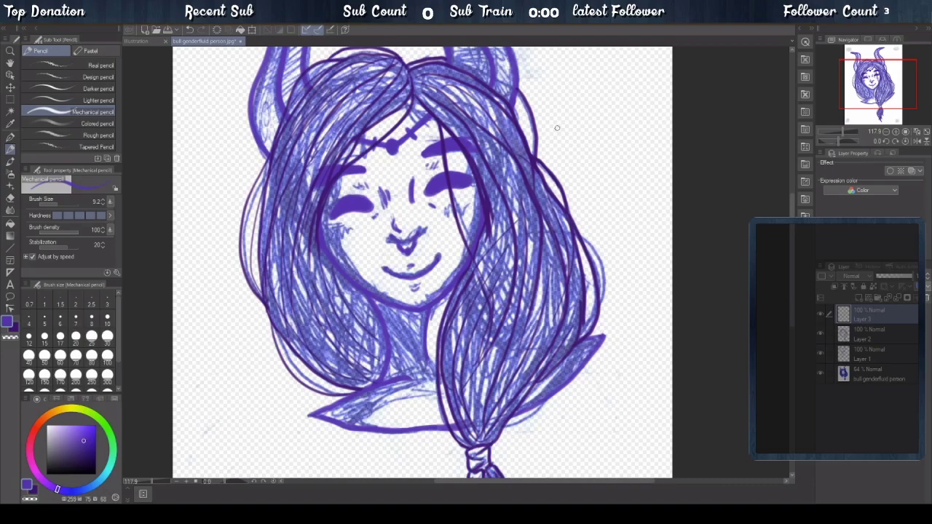
- On Layer 2, clean the outer outline of the right hair below the horn with the Hard eraser and undo the last stroke
click(905, 338)
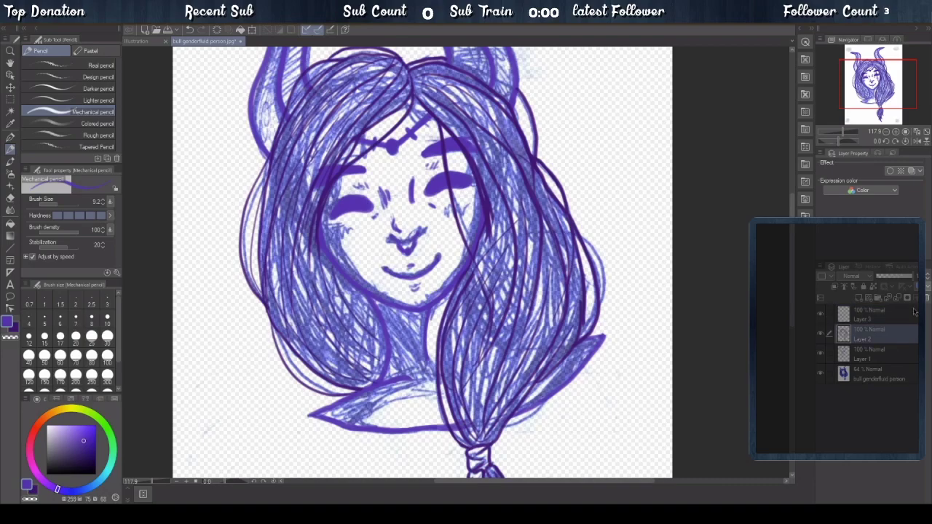
click(11, 197)
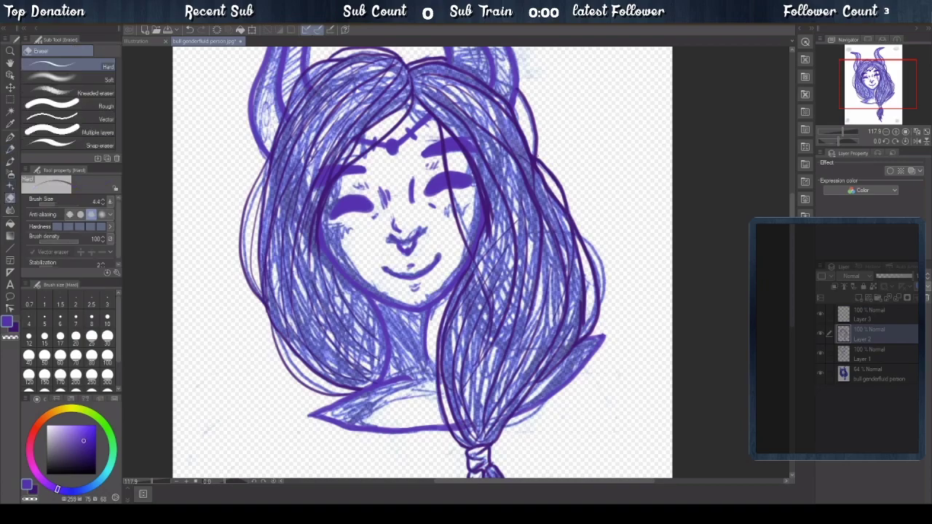
click(540, 160)
click(6, 147)
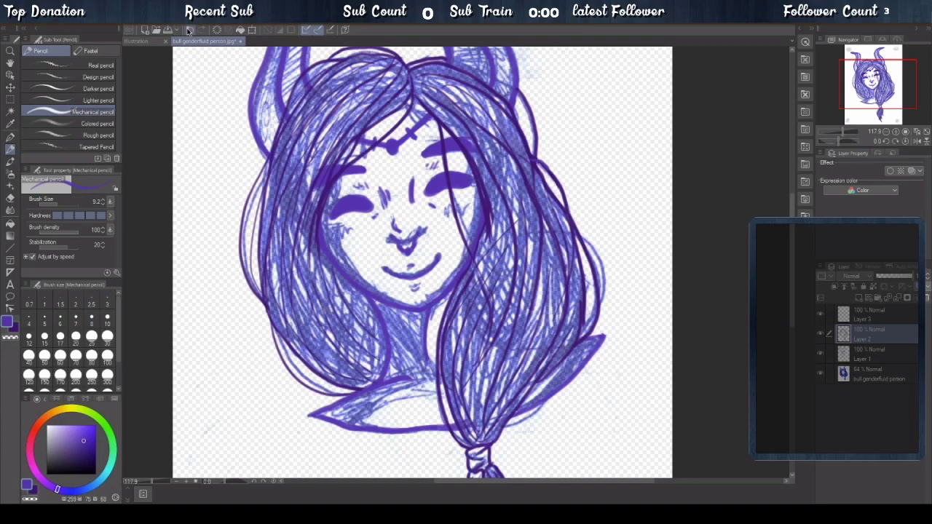
click(191, 29)
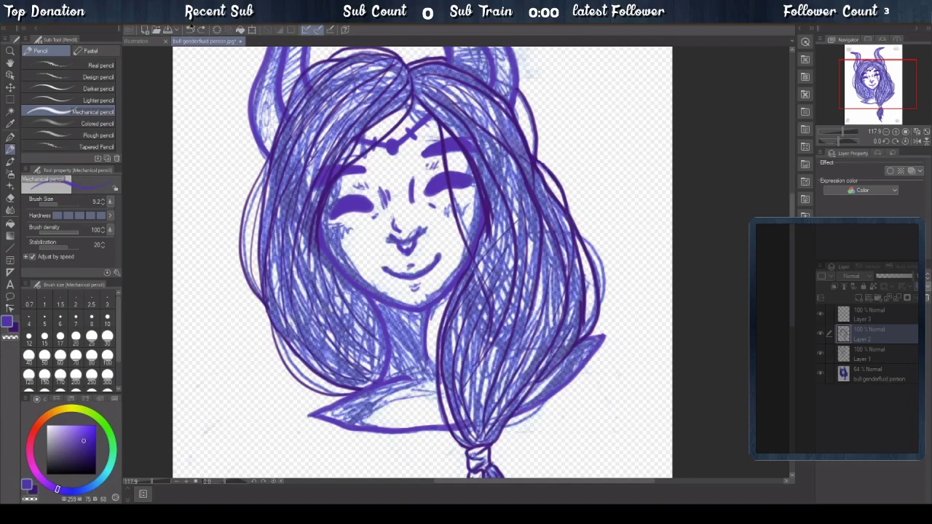
- Touch up the right hair's outer outline in dark purple and add a strand running down toward the hair tie
click(16, 329)
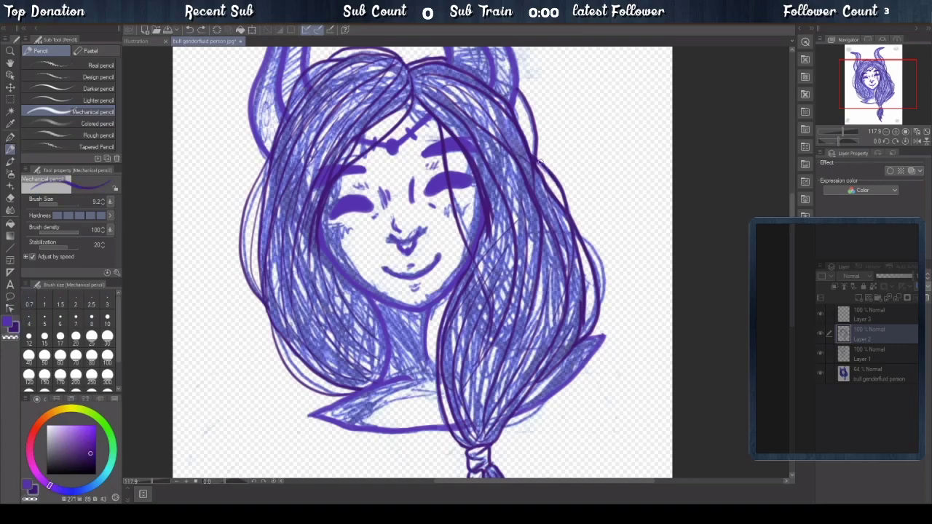
drag(541, 163, 538, 156)
click(11, 197)
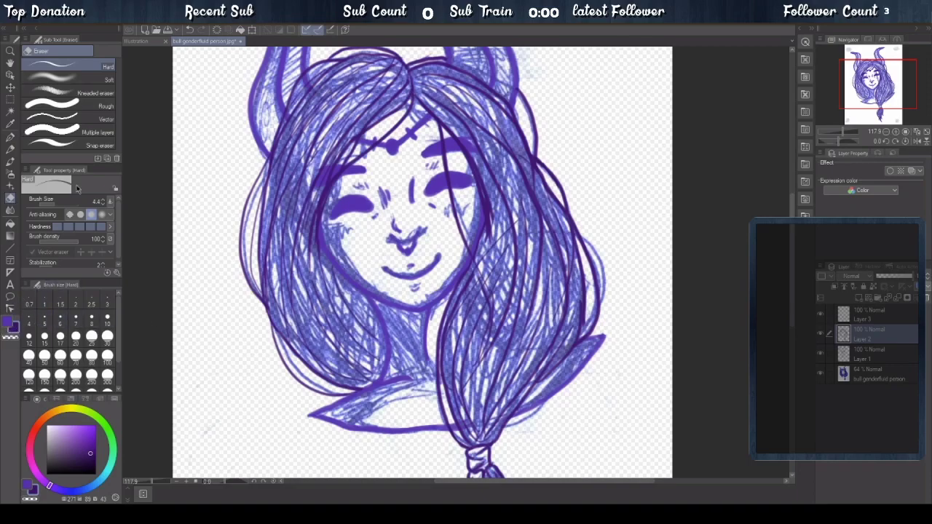
click(11, 149)
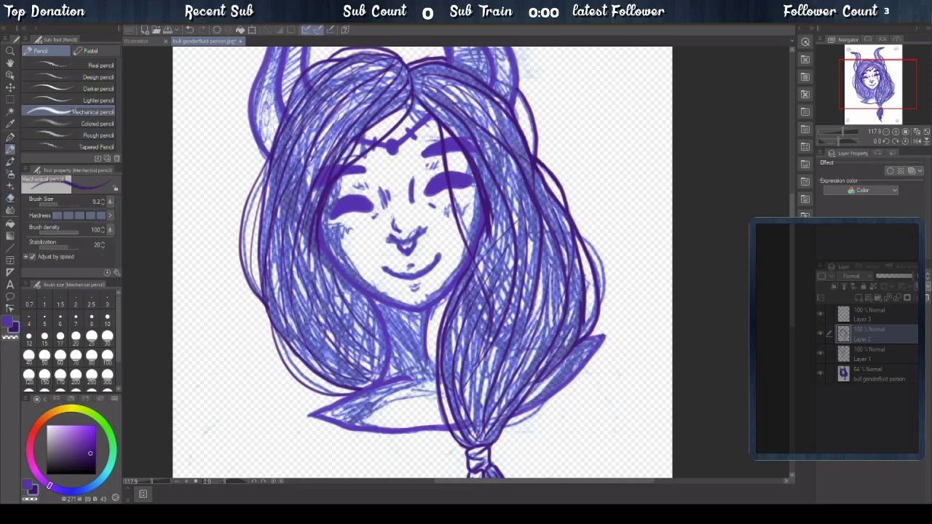
drag(543, 233, 460, 434)
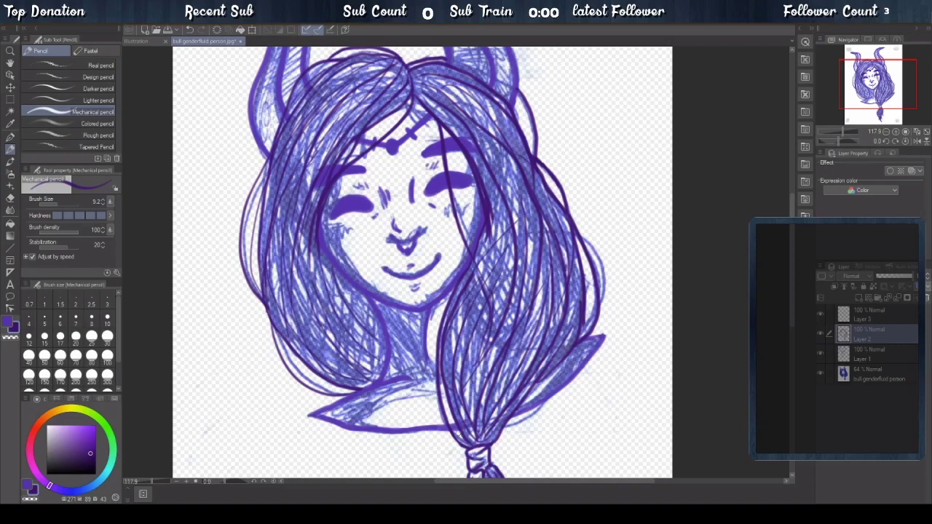
- Move Layer 3 below Layer 2 and set up the Mechanical pencil with magenta (308, 91, 60) and brush size 8.2
click(906, 313)
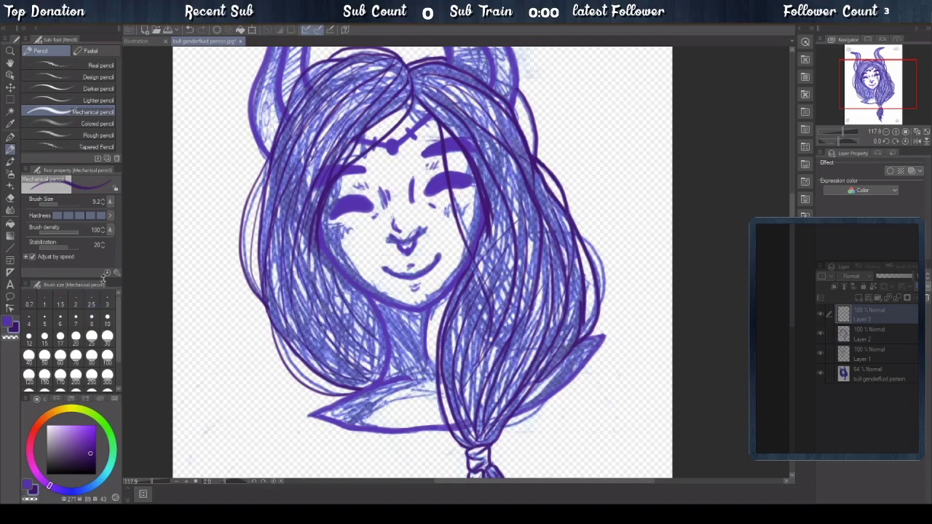
click(32, 469)
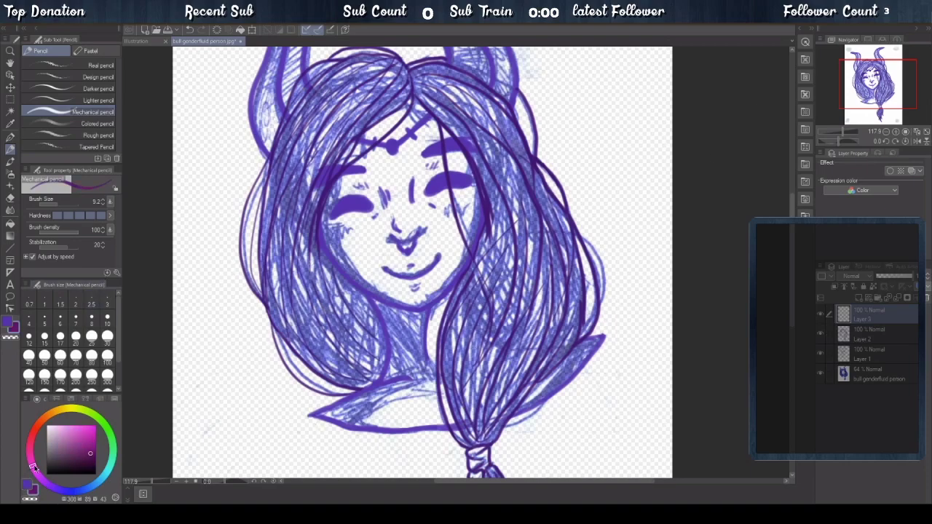
click(32, 466)
click(93, 442)
drag(58, 202, 54, 203)
drag(897, 321, 903, 346)
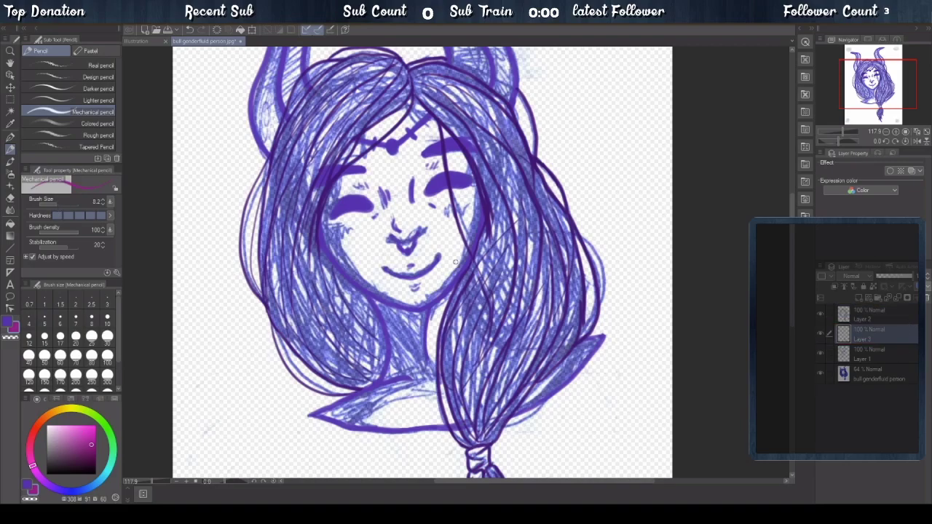
- Draw small magenta zigzag blush marks on both cheeks on Layer 3 and hide the scanned sketch
mouse_move(439, 210)
mouse_down()
mouse_move(457, 209)
mouse_move(467, 197)
mouse_up()
drag(329, 238, 355, 221)
click(820, 373)
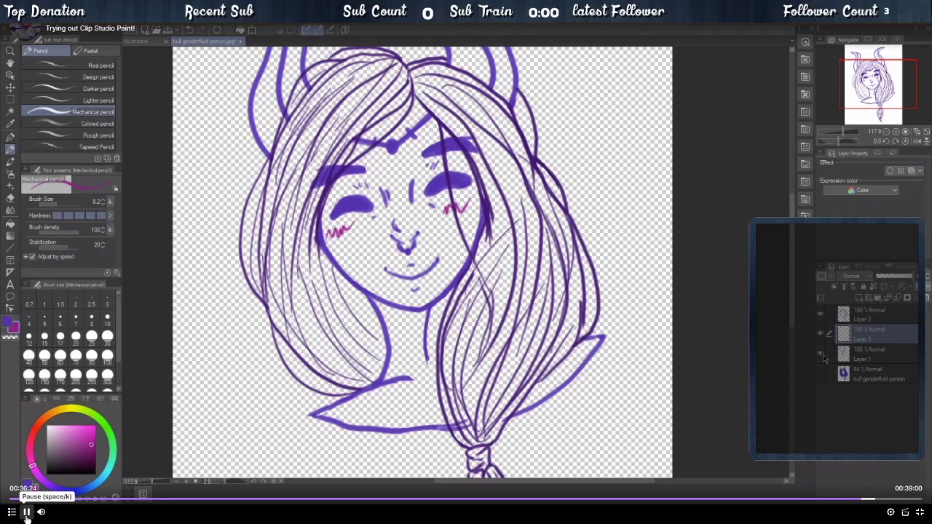
- Make Layer 1 active for touch-ups in blue-violet with the Hard eraser and Mechanical pencil
click(890, 353)
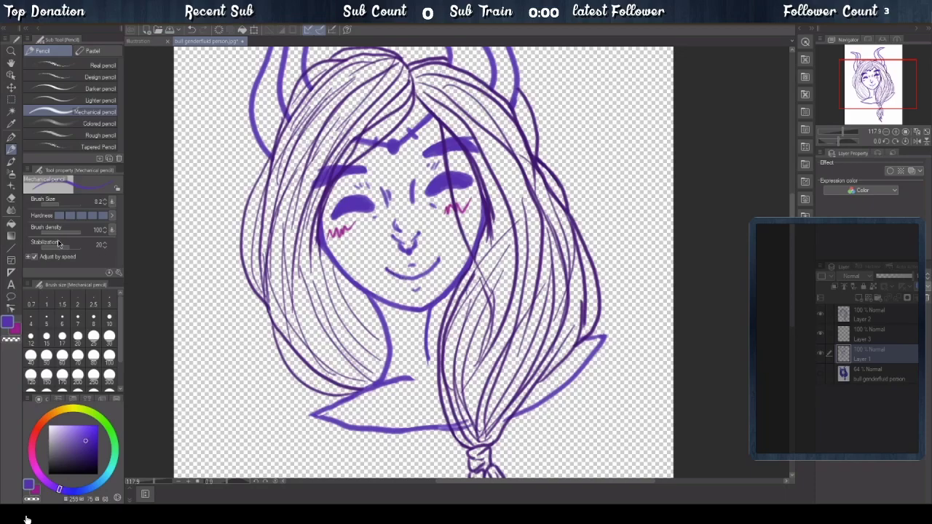
click(10, 195)
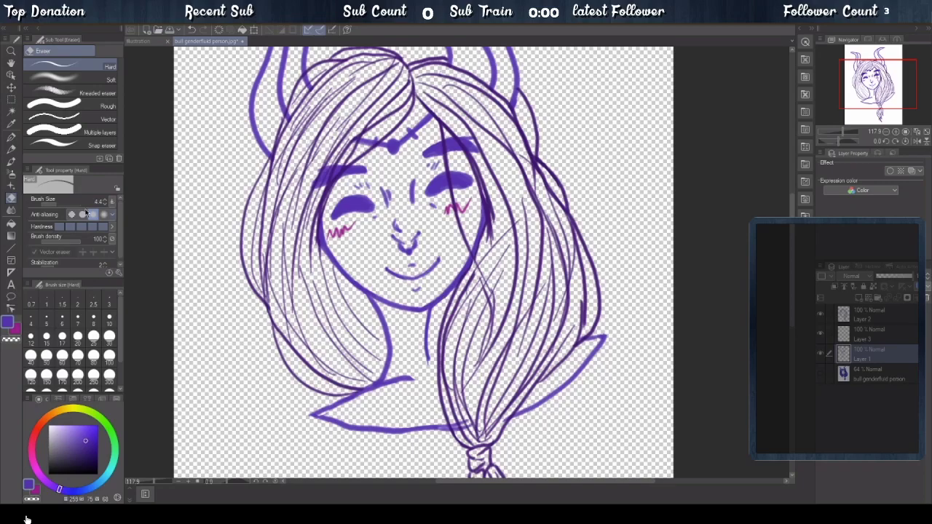
click(11, 148)
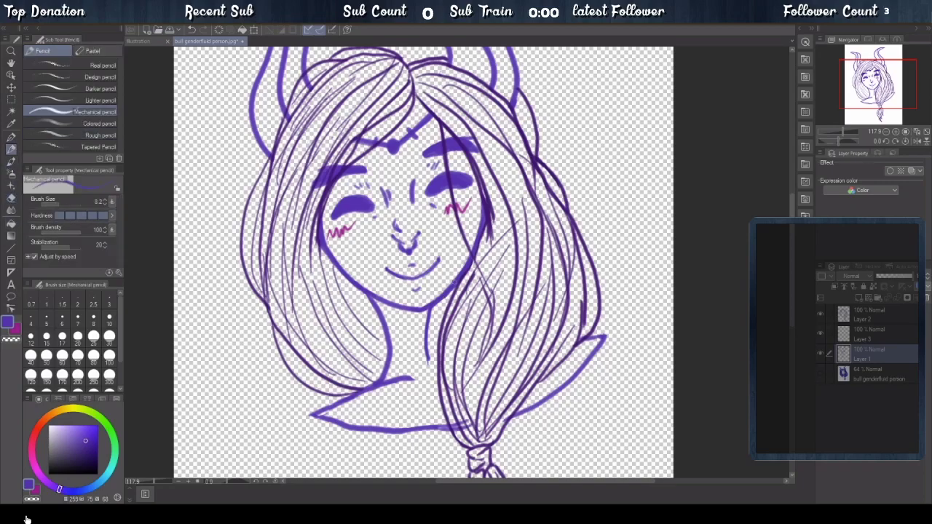
mouse_move(26, 514)
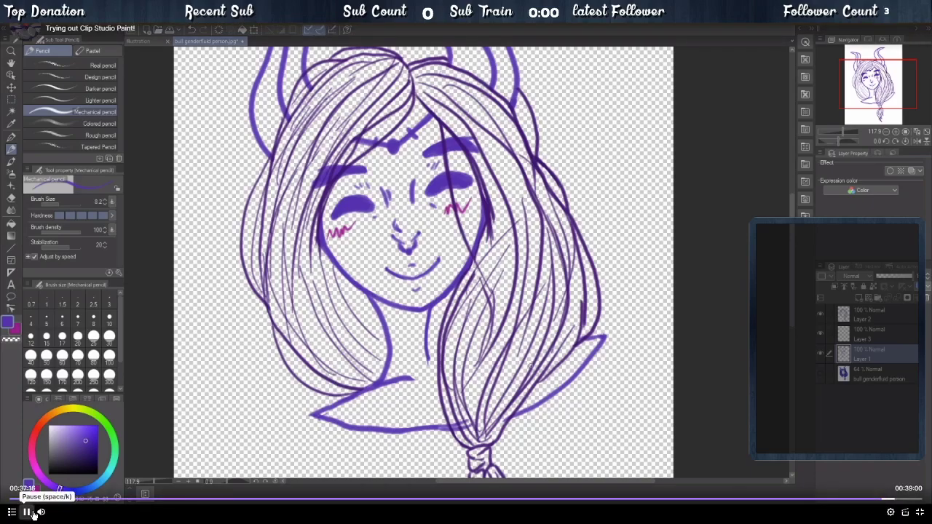
click(27, 512)
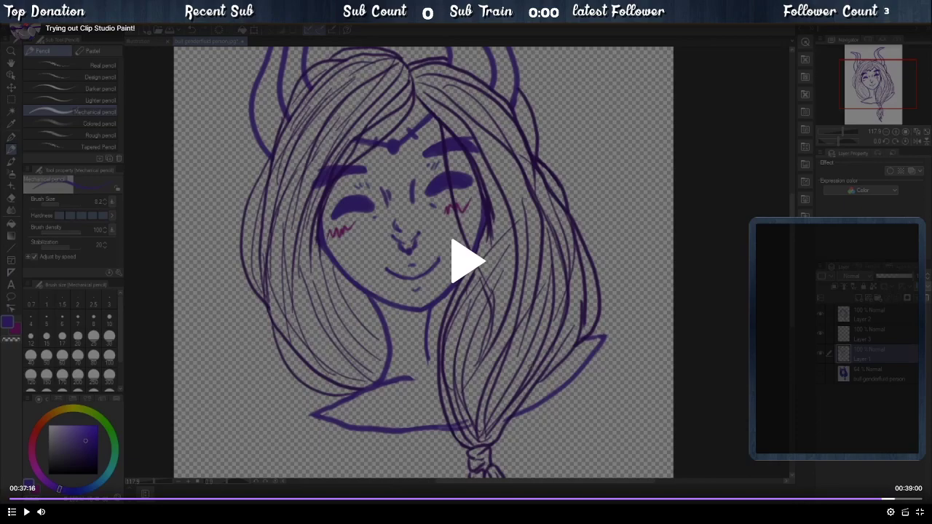